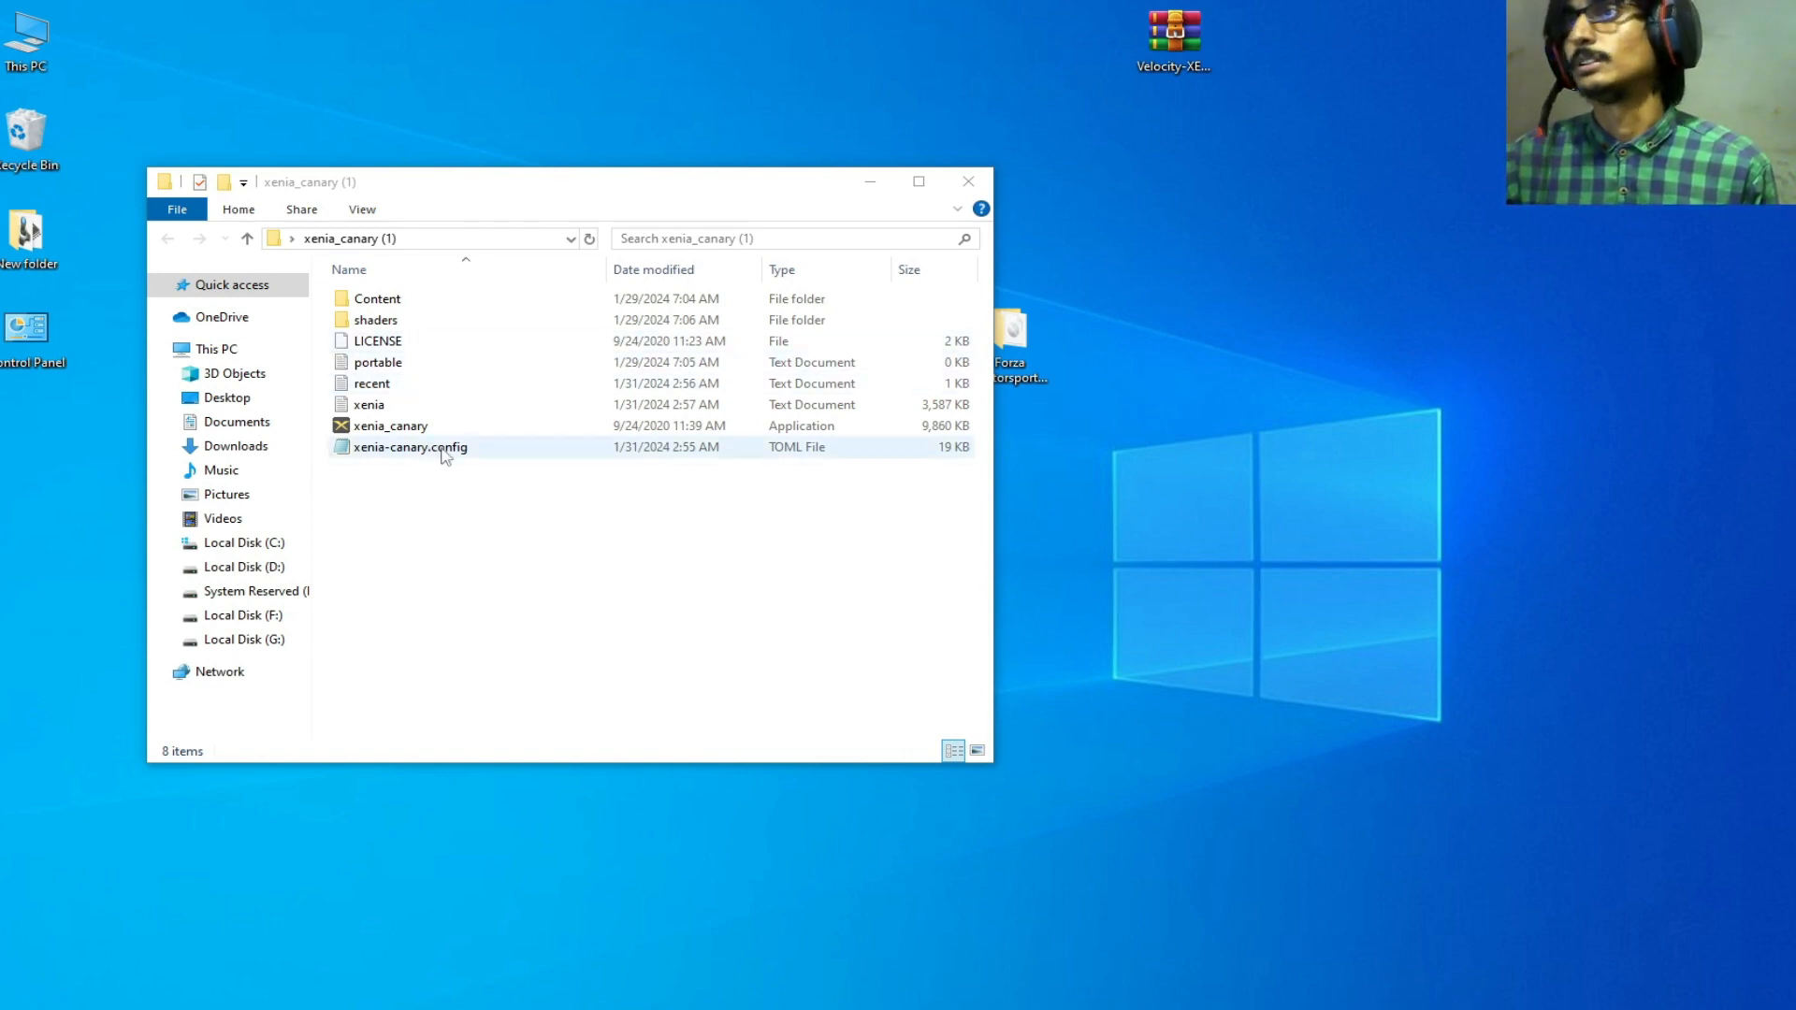
- Delete the Content folder, the xenia-canary.config file and the shaders folder via their context menus
right_click(376, 299)
click(431, 744)
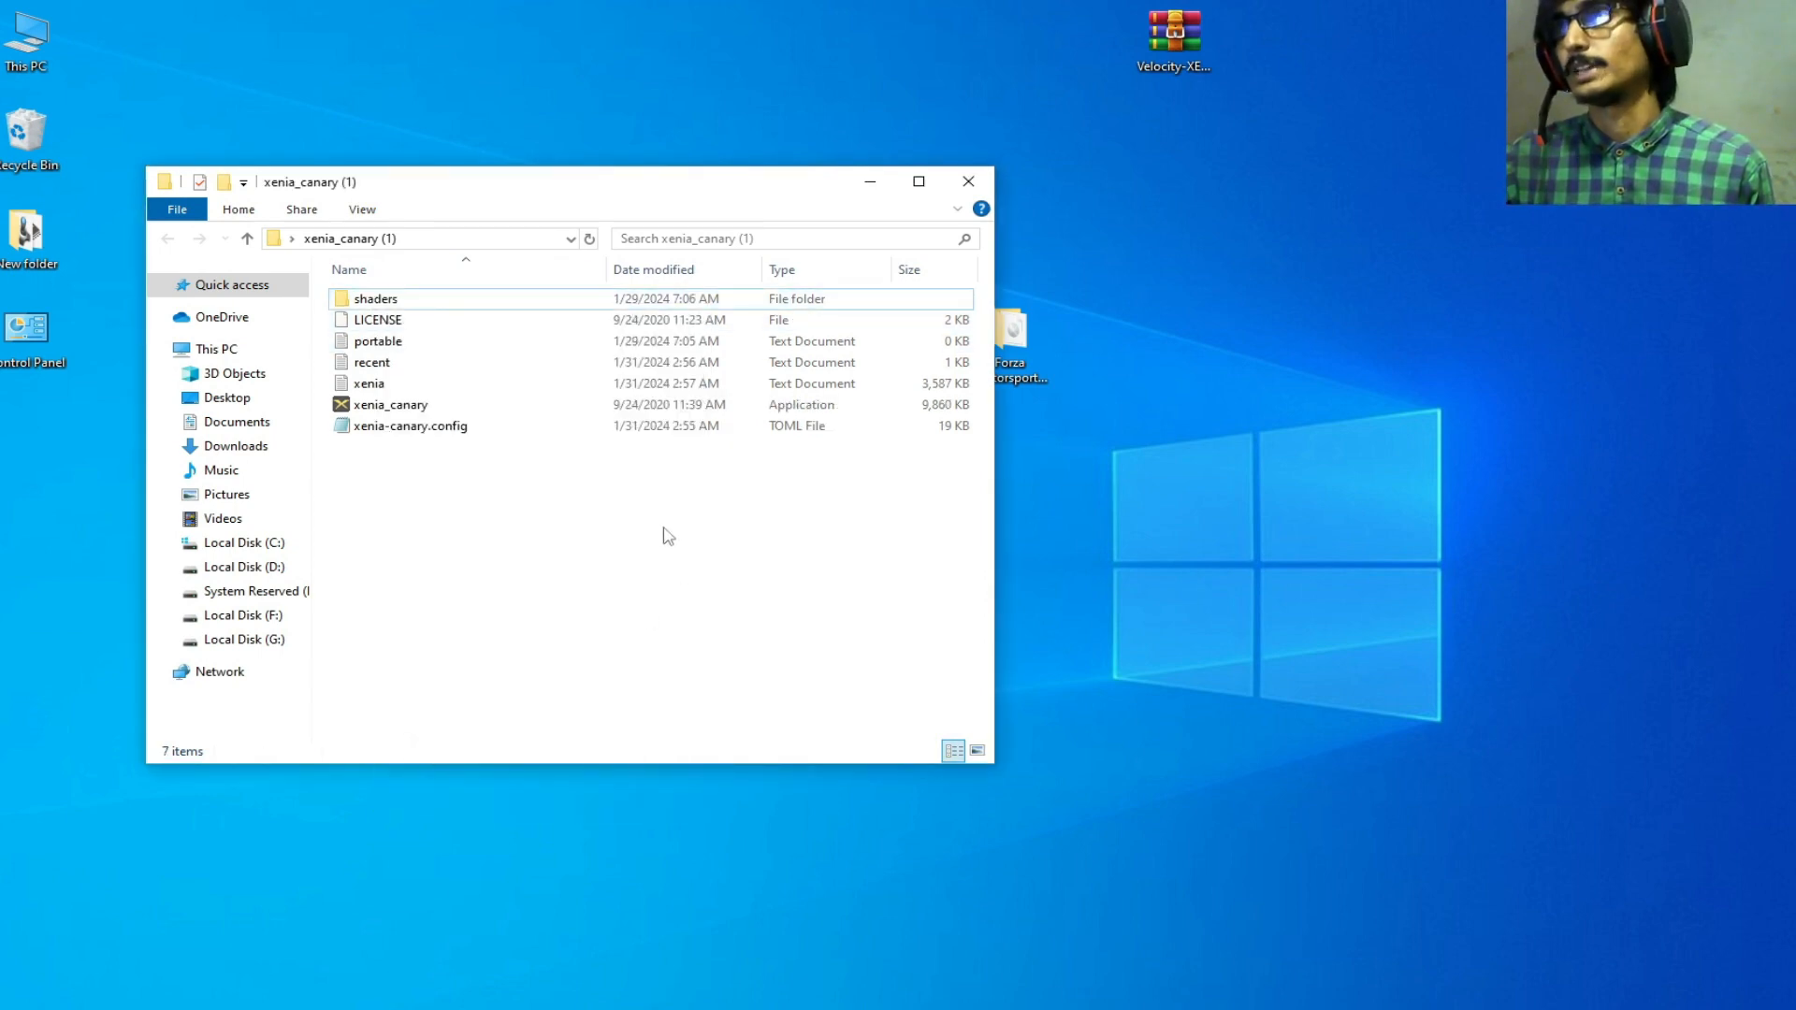
right_click(408, 426)
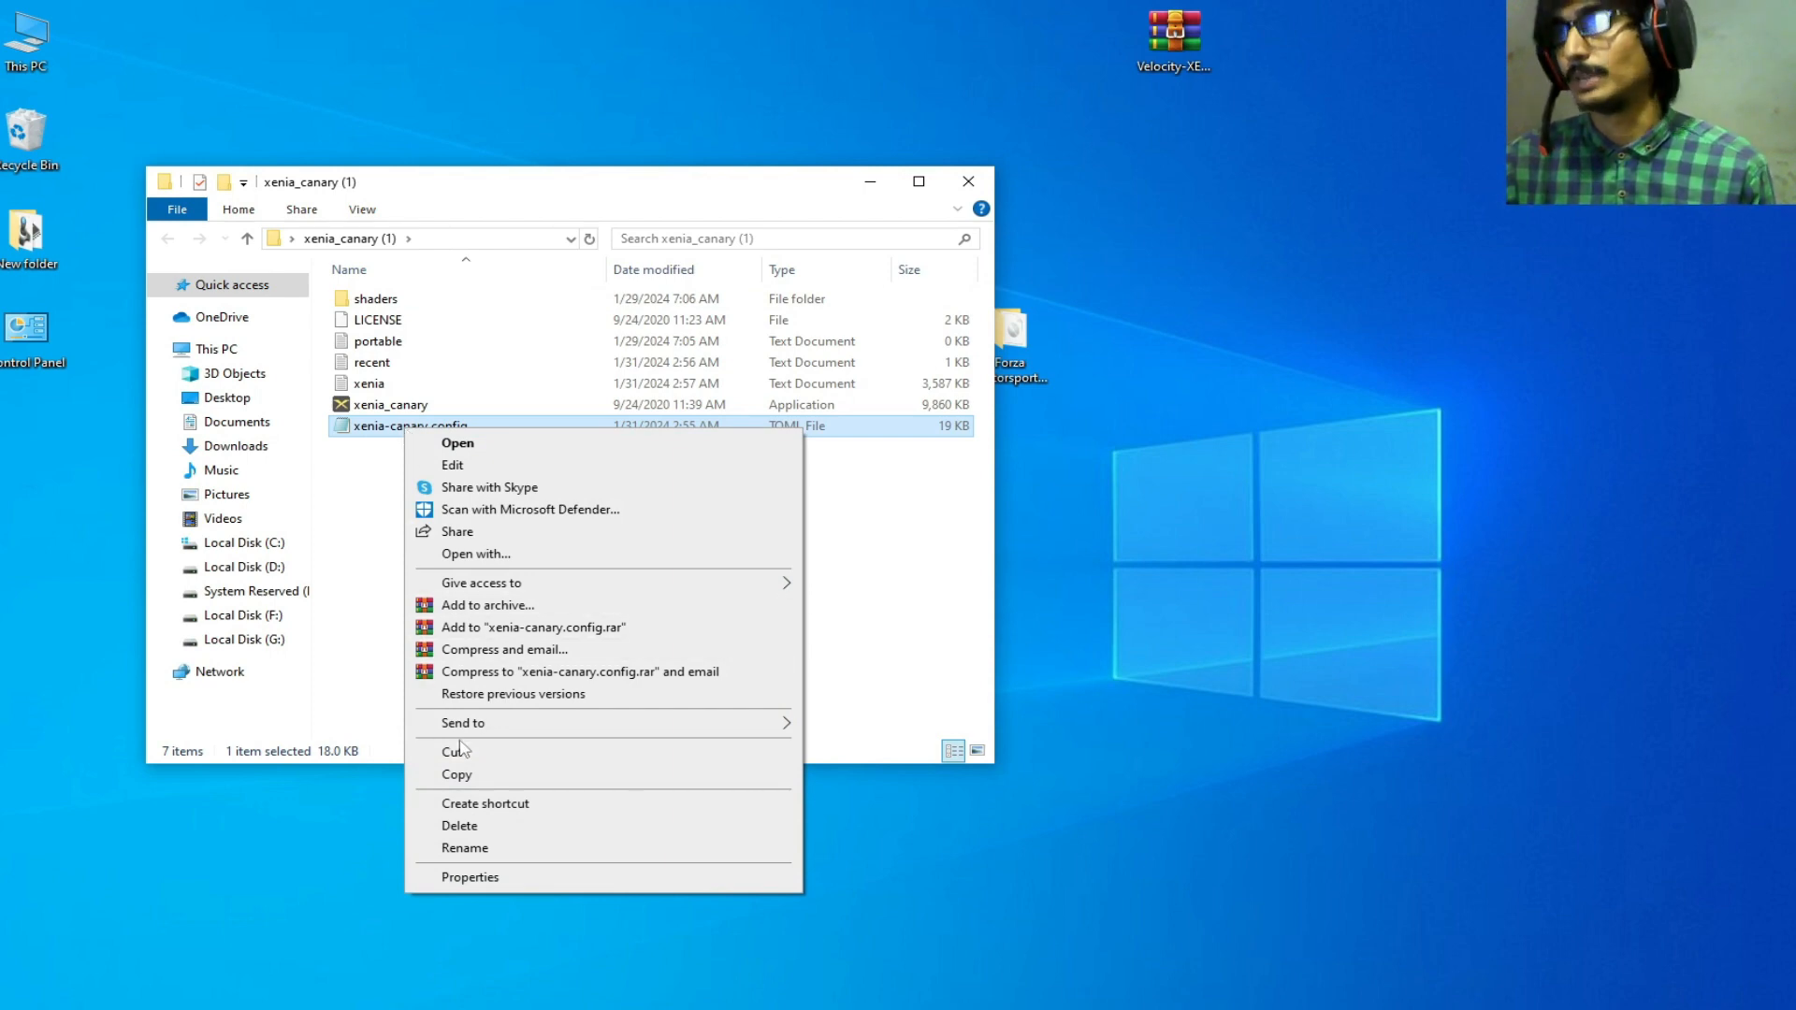
click(459, 825)
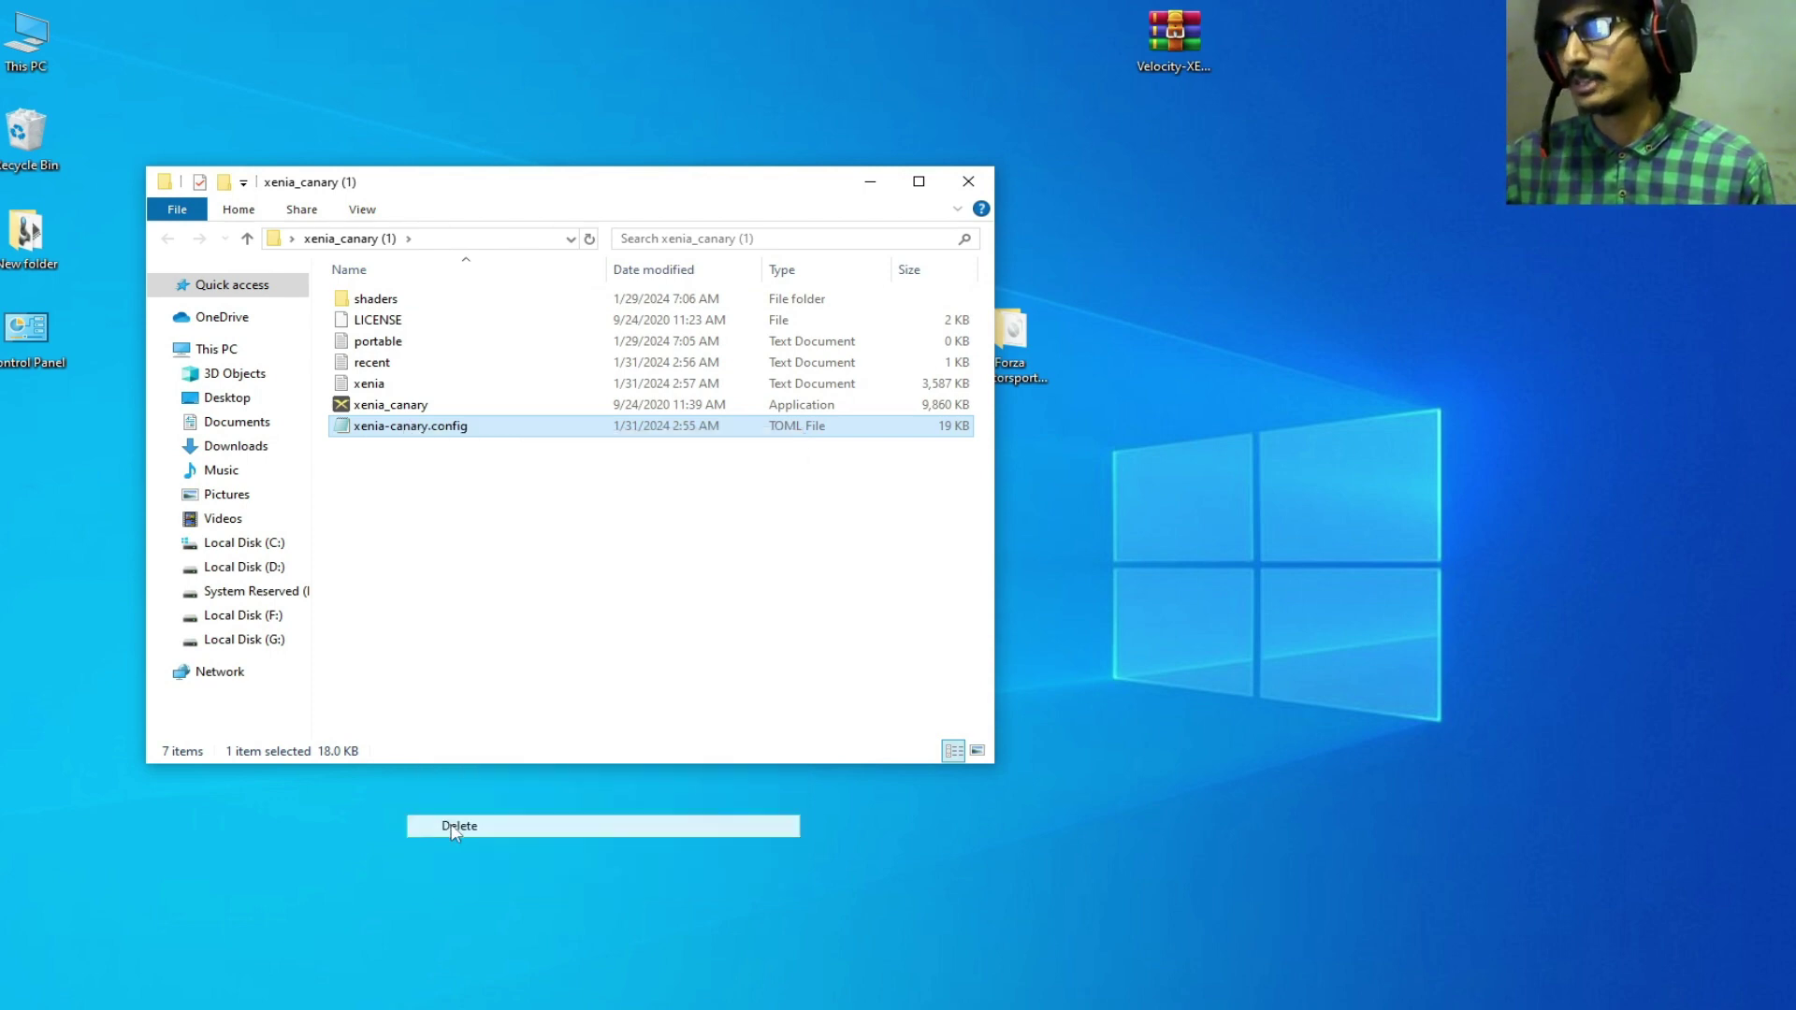
right_click(375, 298)
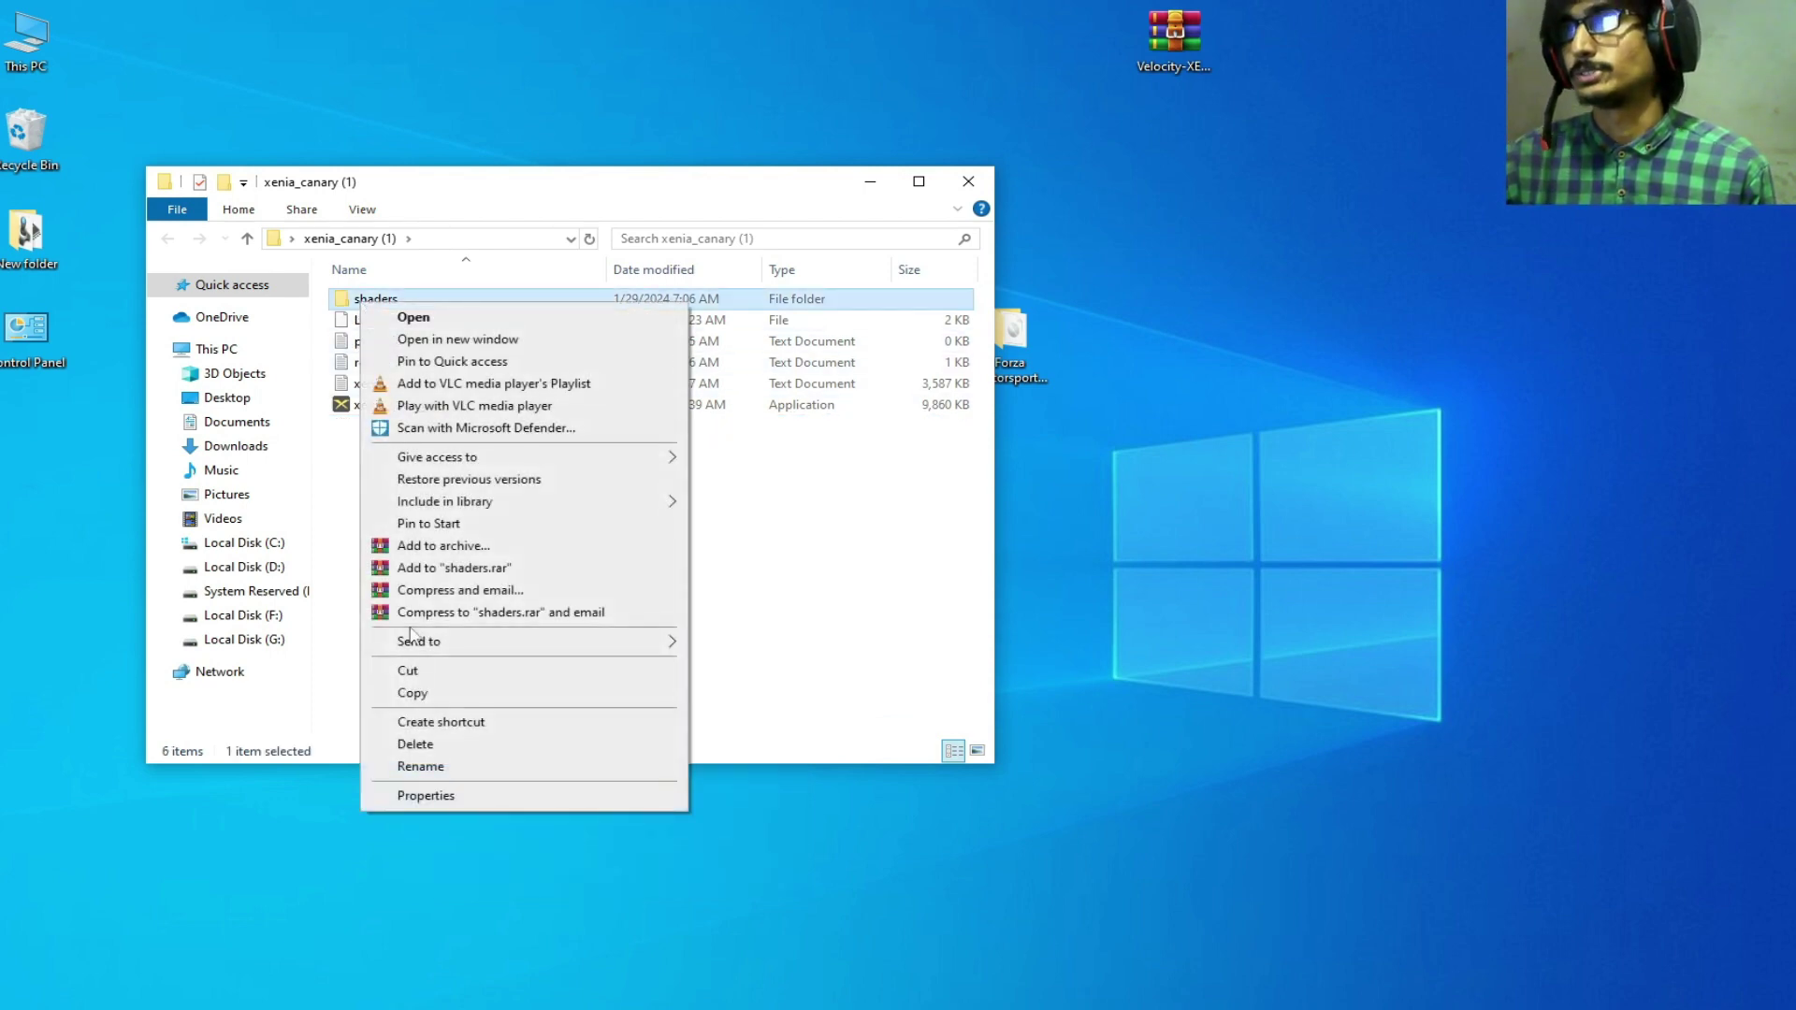
click(419, 745)
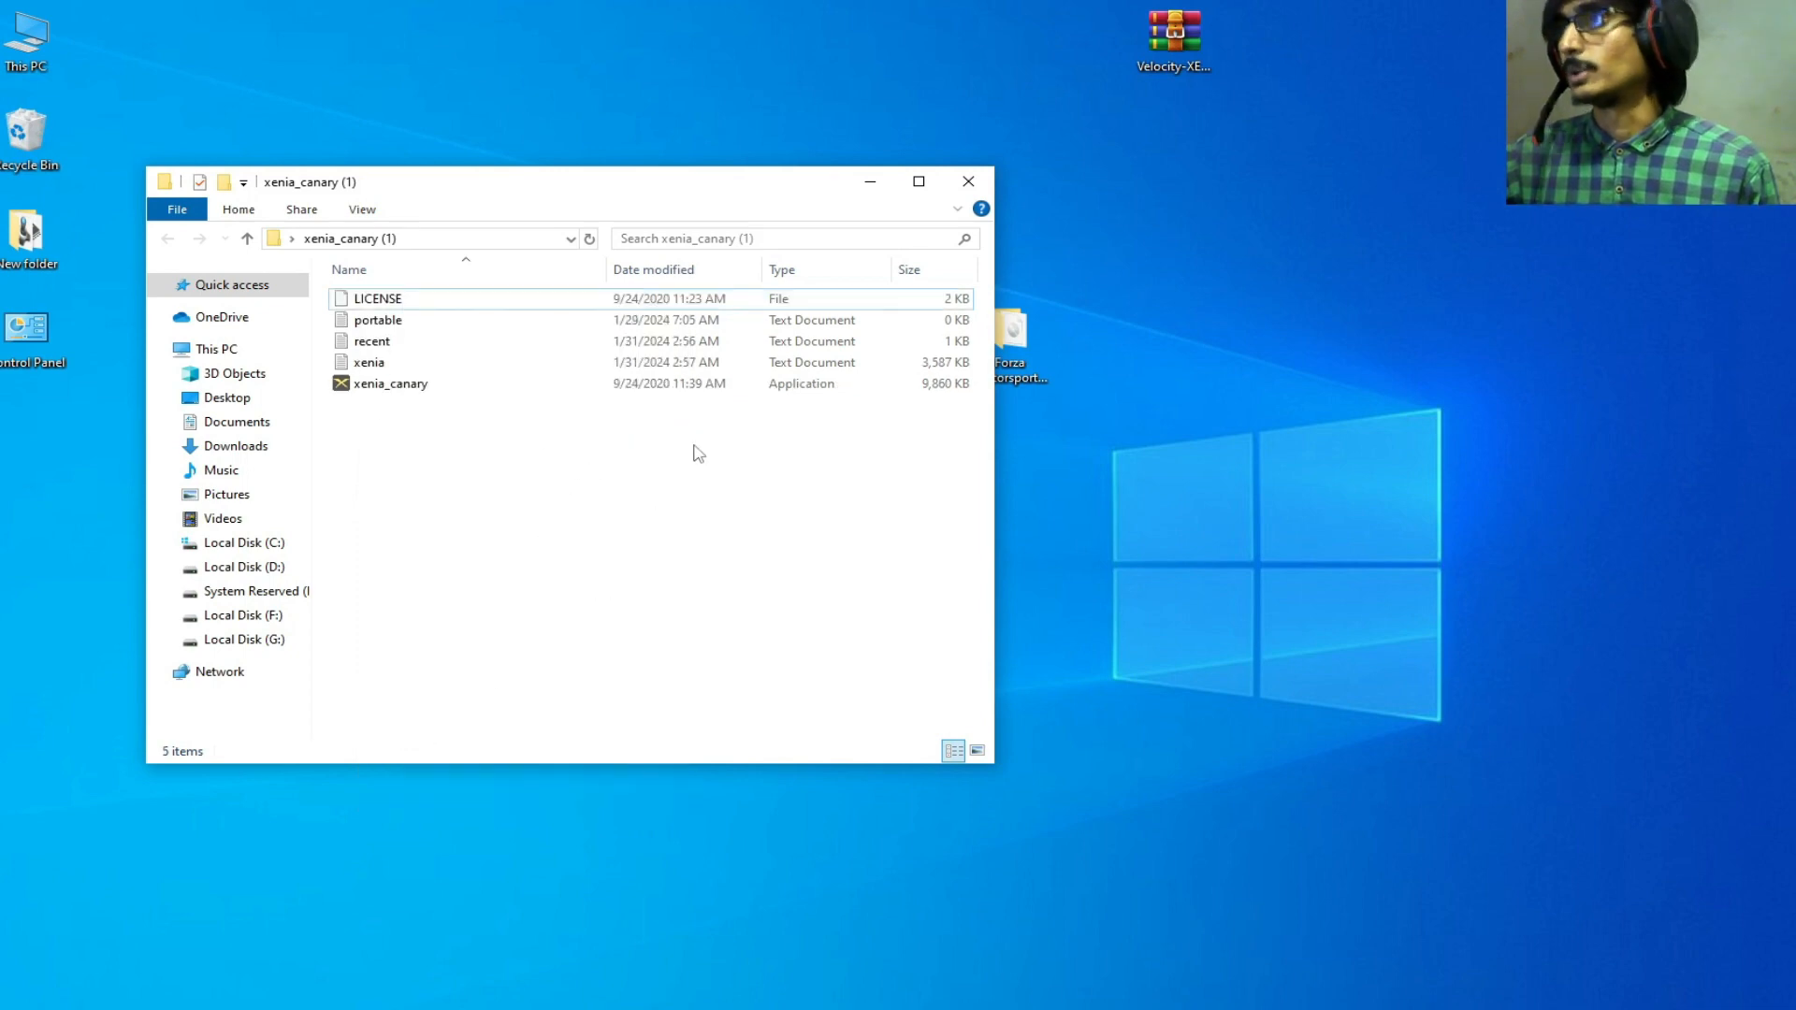
- Arrange the desktop windows and open the Forza Motorsport 4 (Europe) folder at the lower right
drag(712, 194, 665, 209)
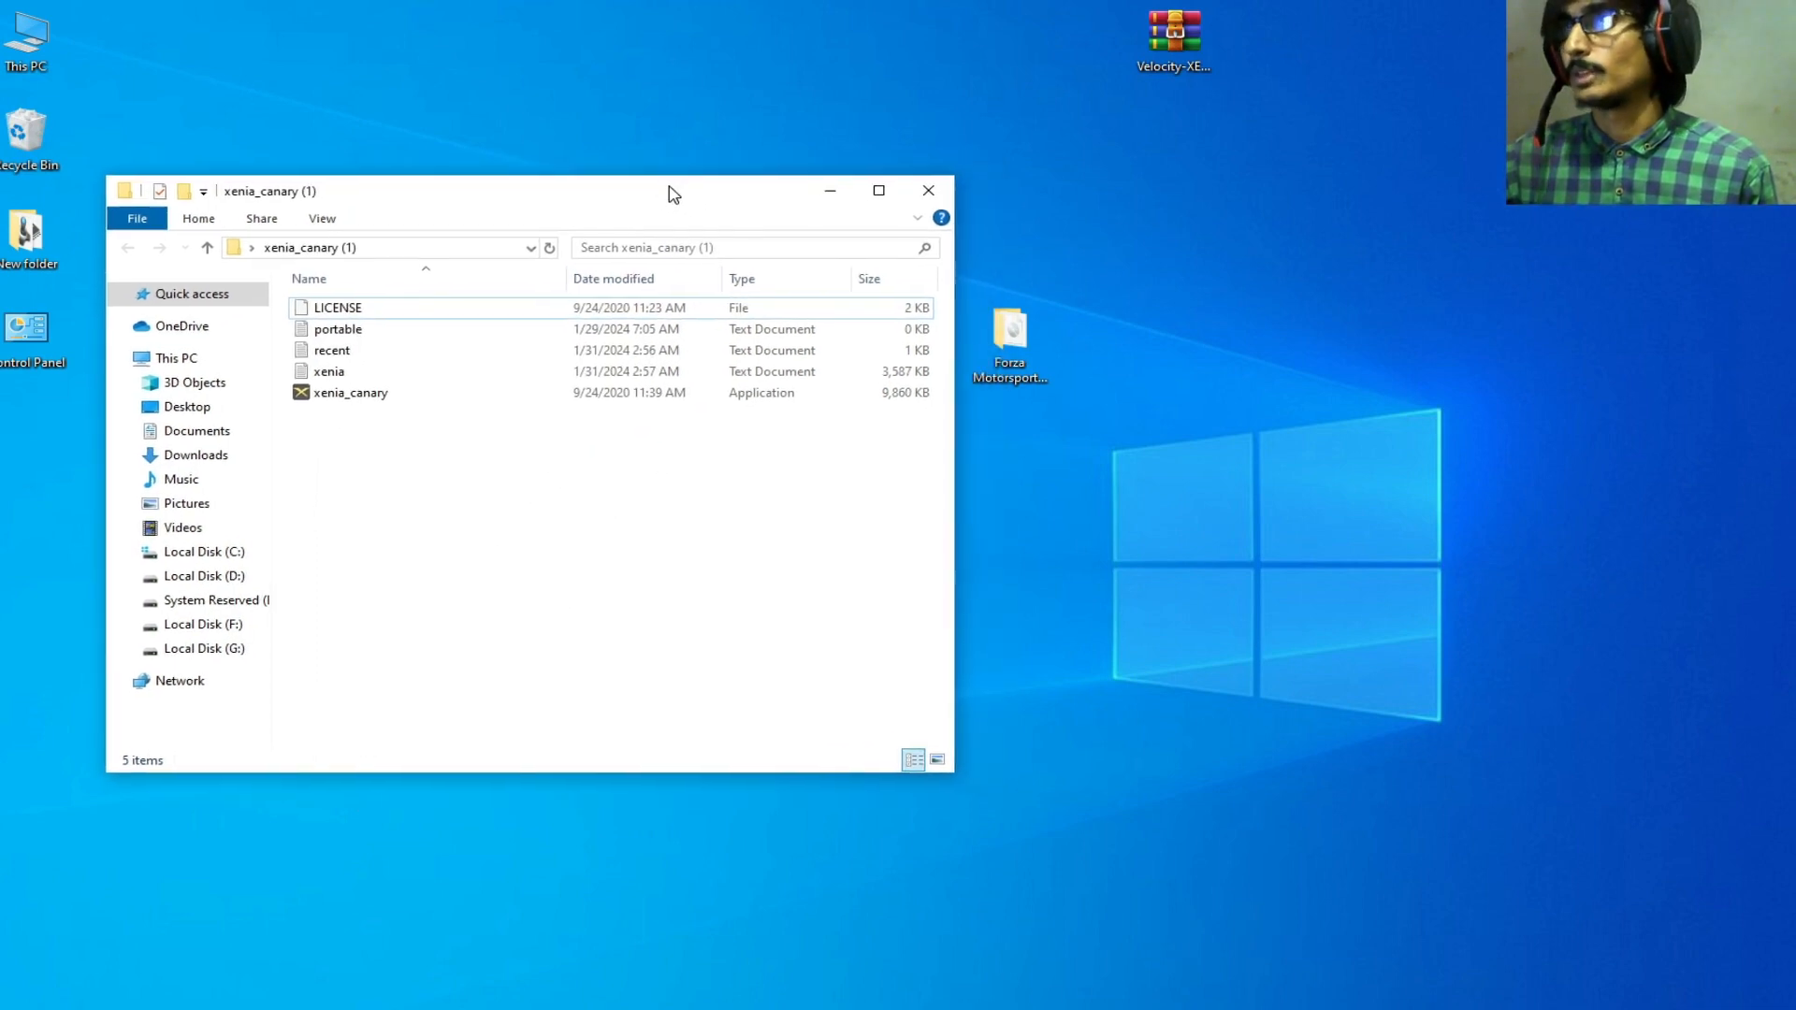
drag(1011, 344, 1339, 351)
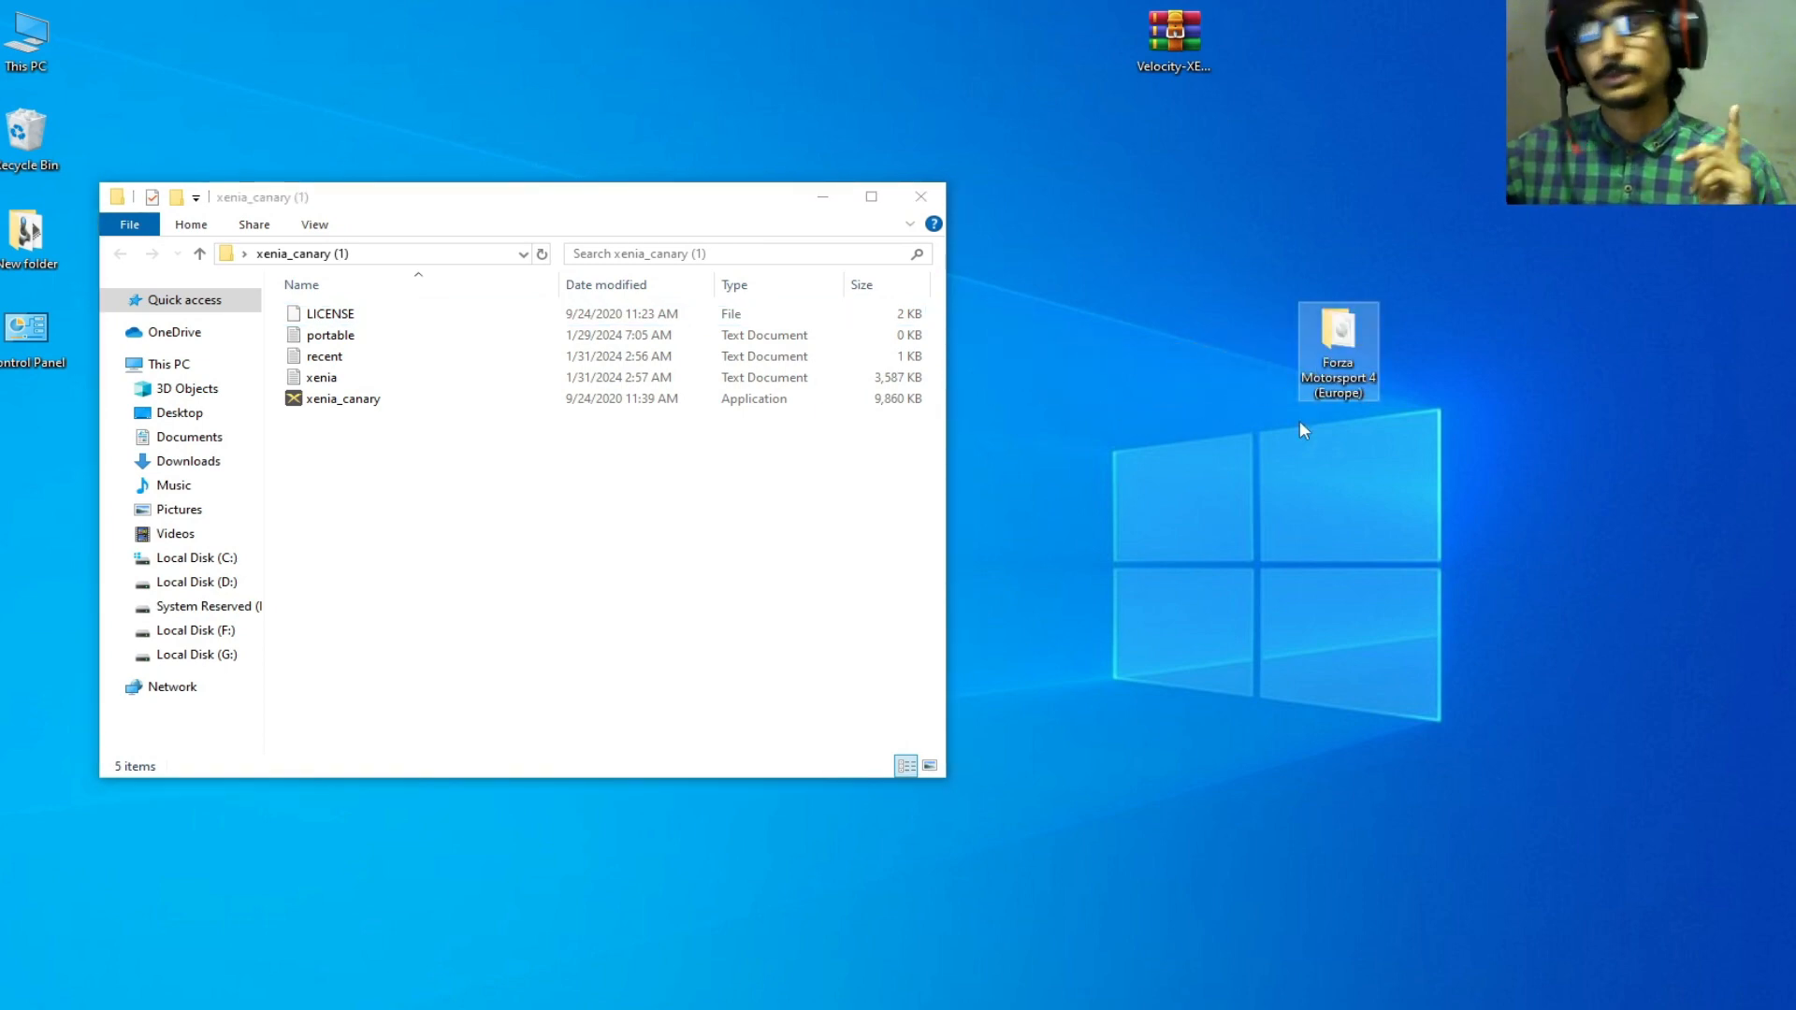
double_click(1337, 350)
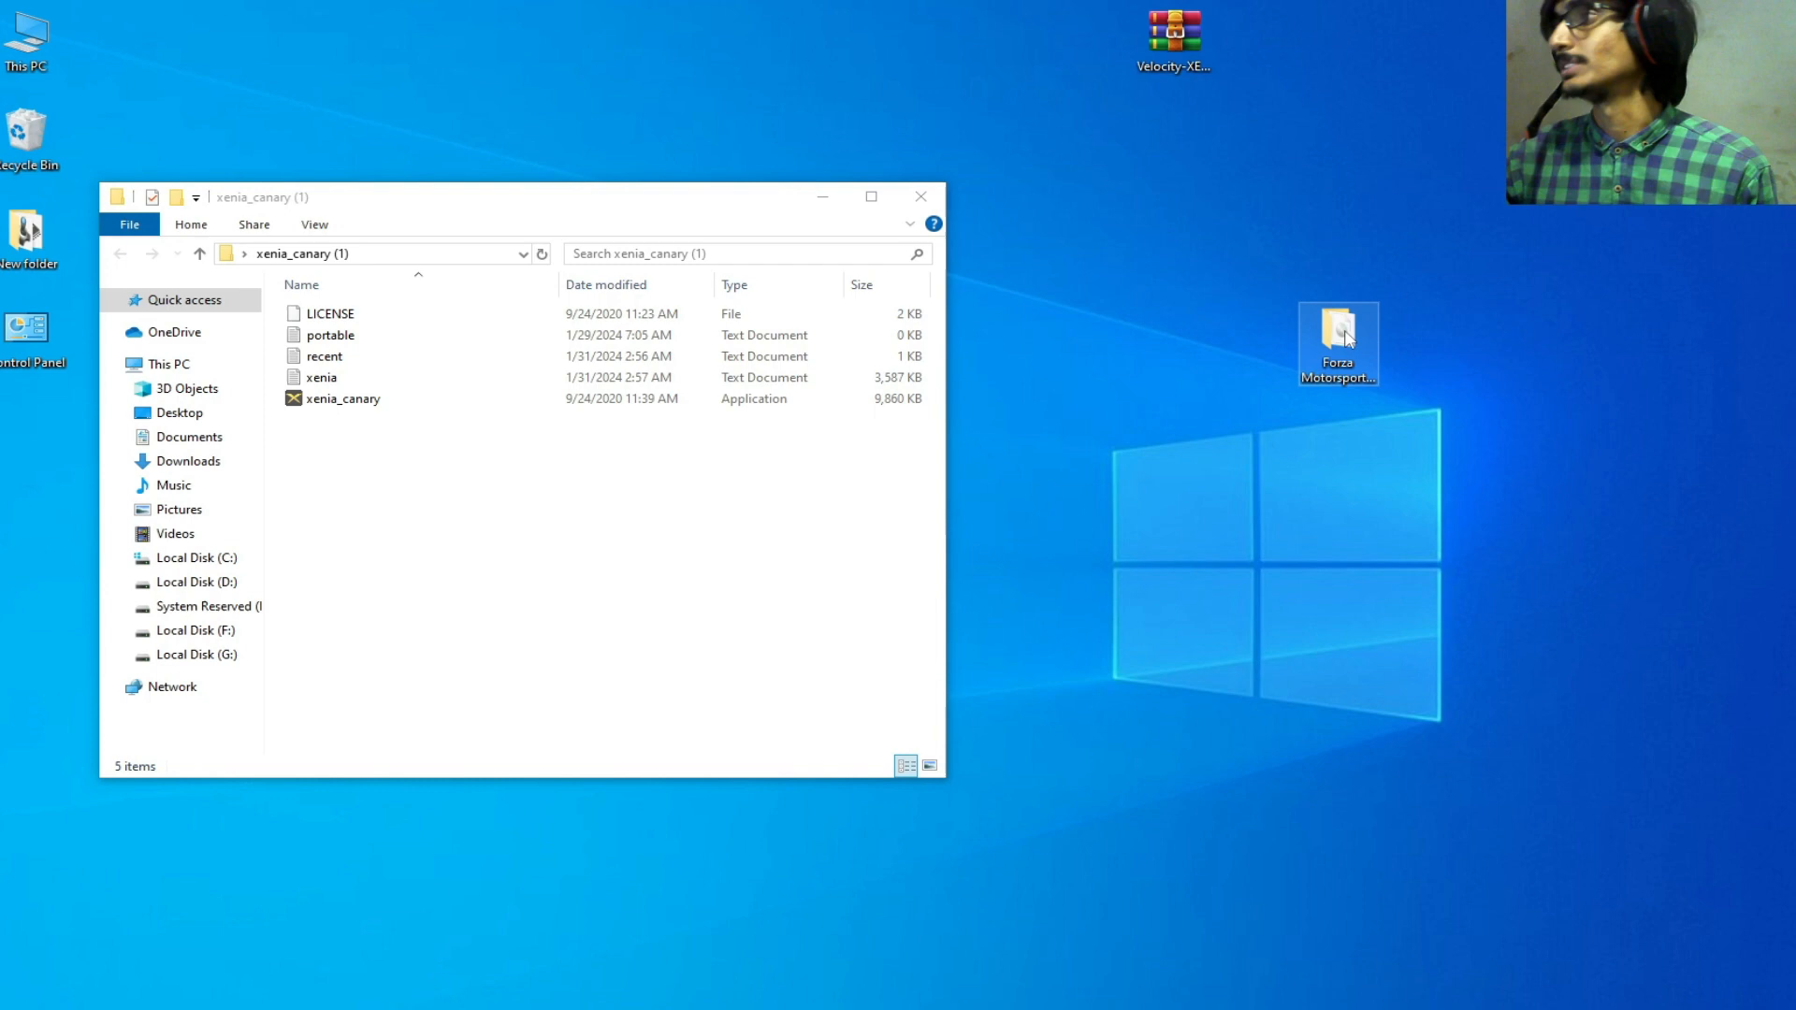
drag(444, 225, 1051, 397)
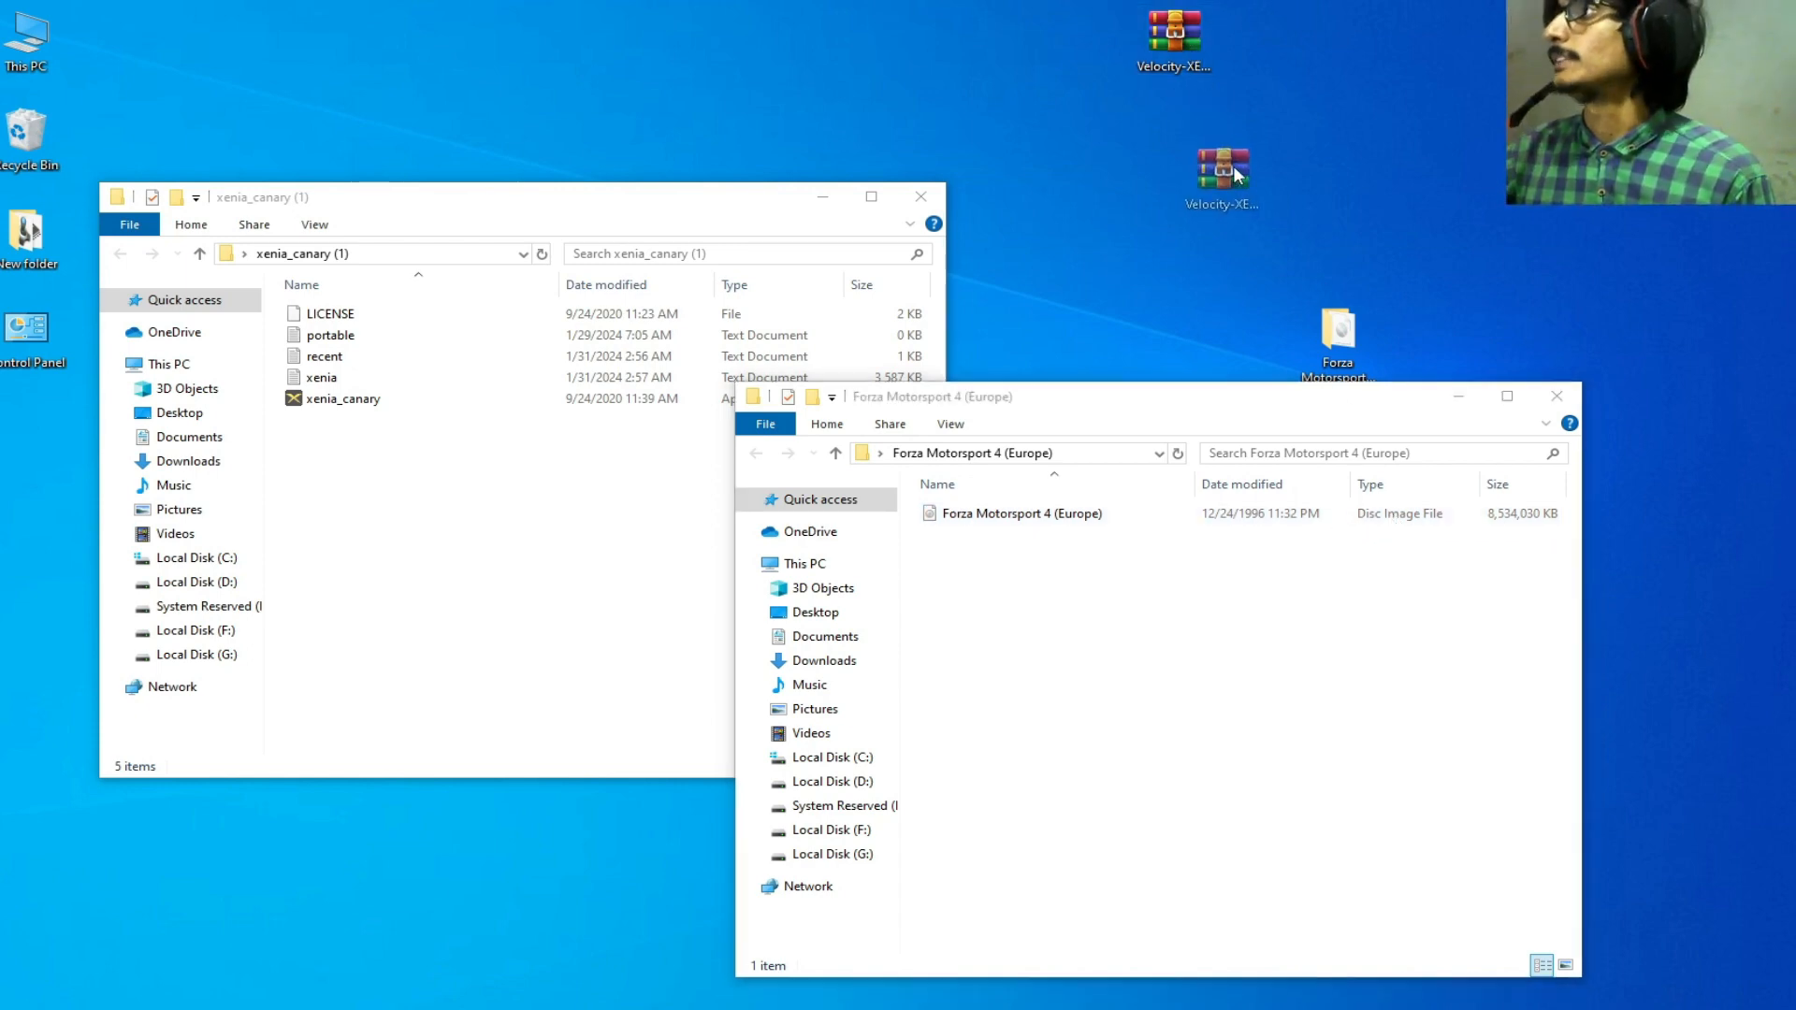
- Extract the Velocity-XEXISO archive into its own desktop folder and close the xenia_canary window
drag(1190, 36, 1274, 137)
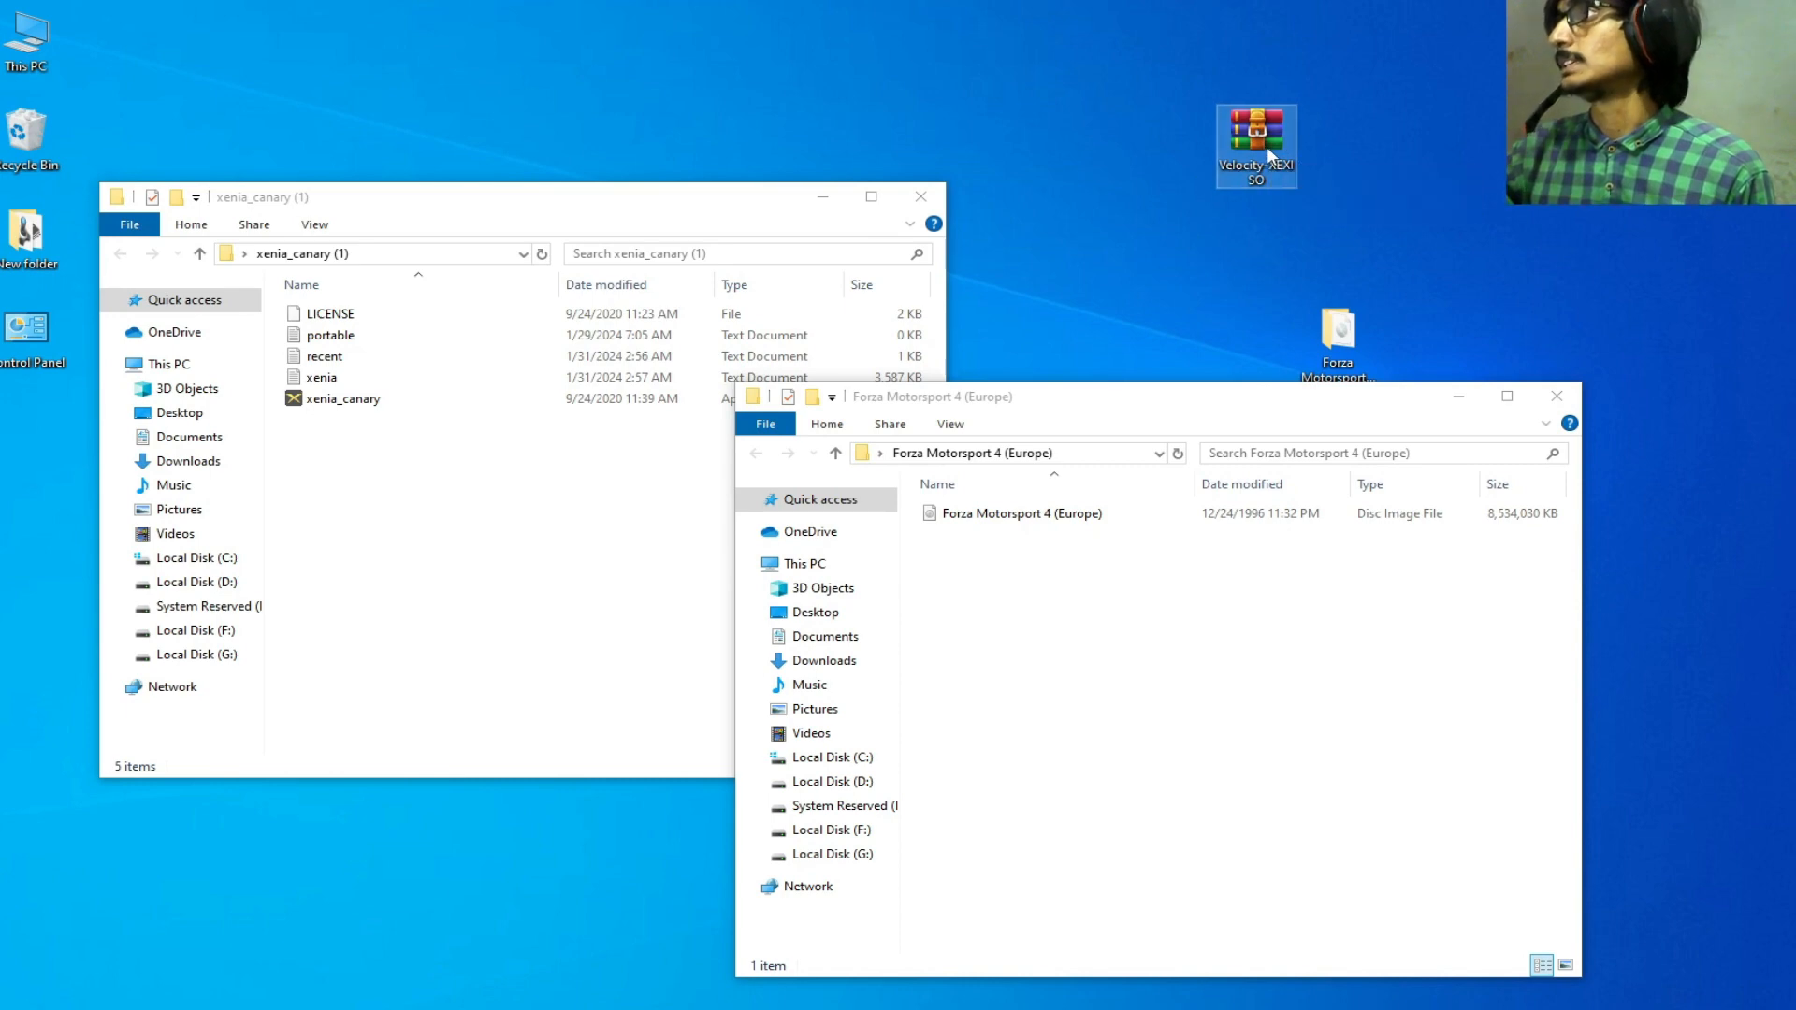
right_click(1274, 151)
click(1330, 276)
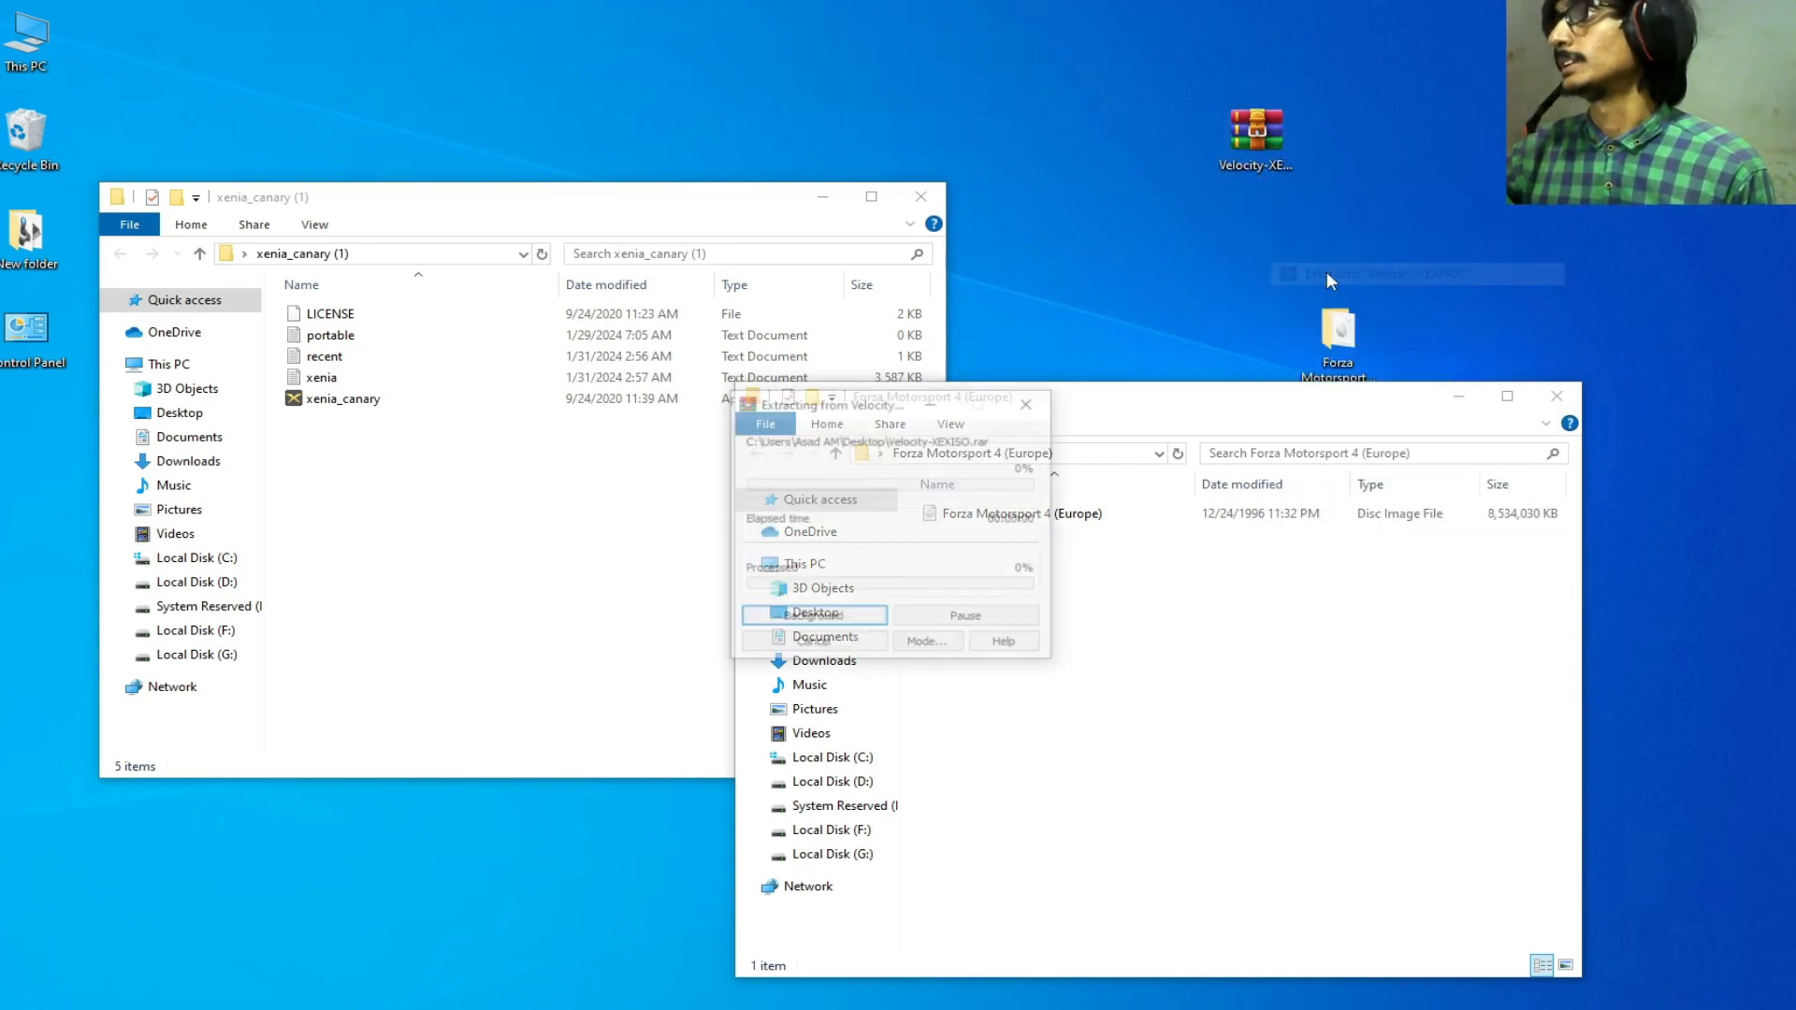
click(920, 198)
- Open the extracted Velocity-XEXISO folder and bring up the Velocity application's actions
drag(35, 435, 421, 523)
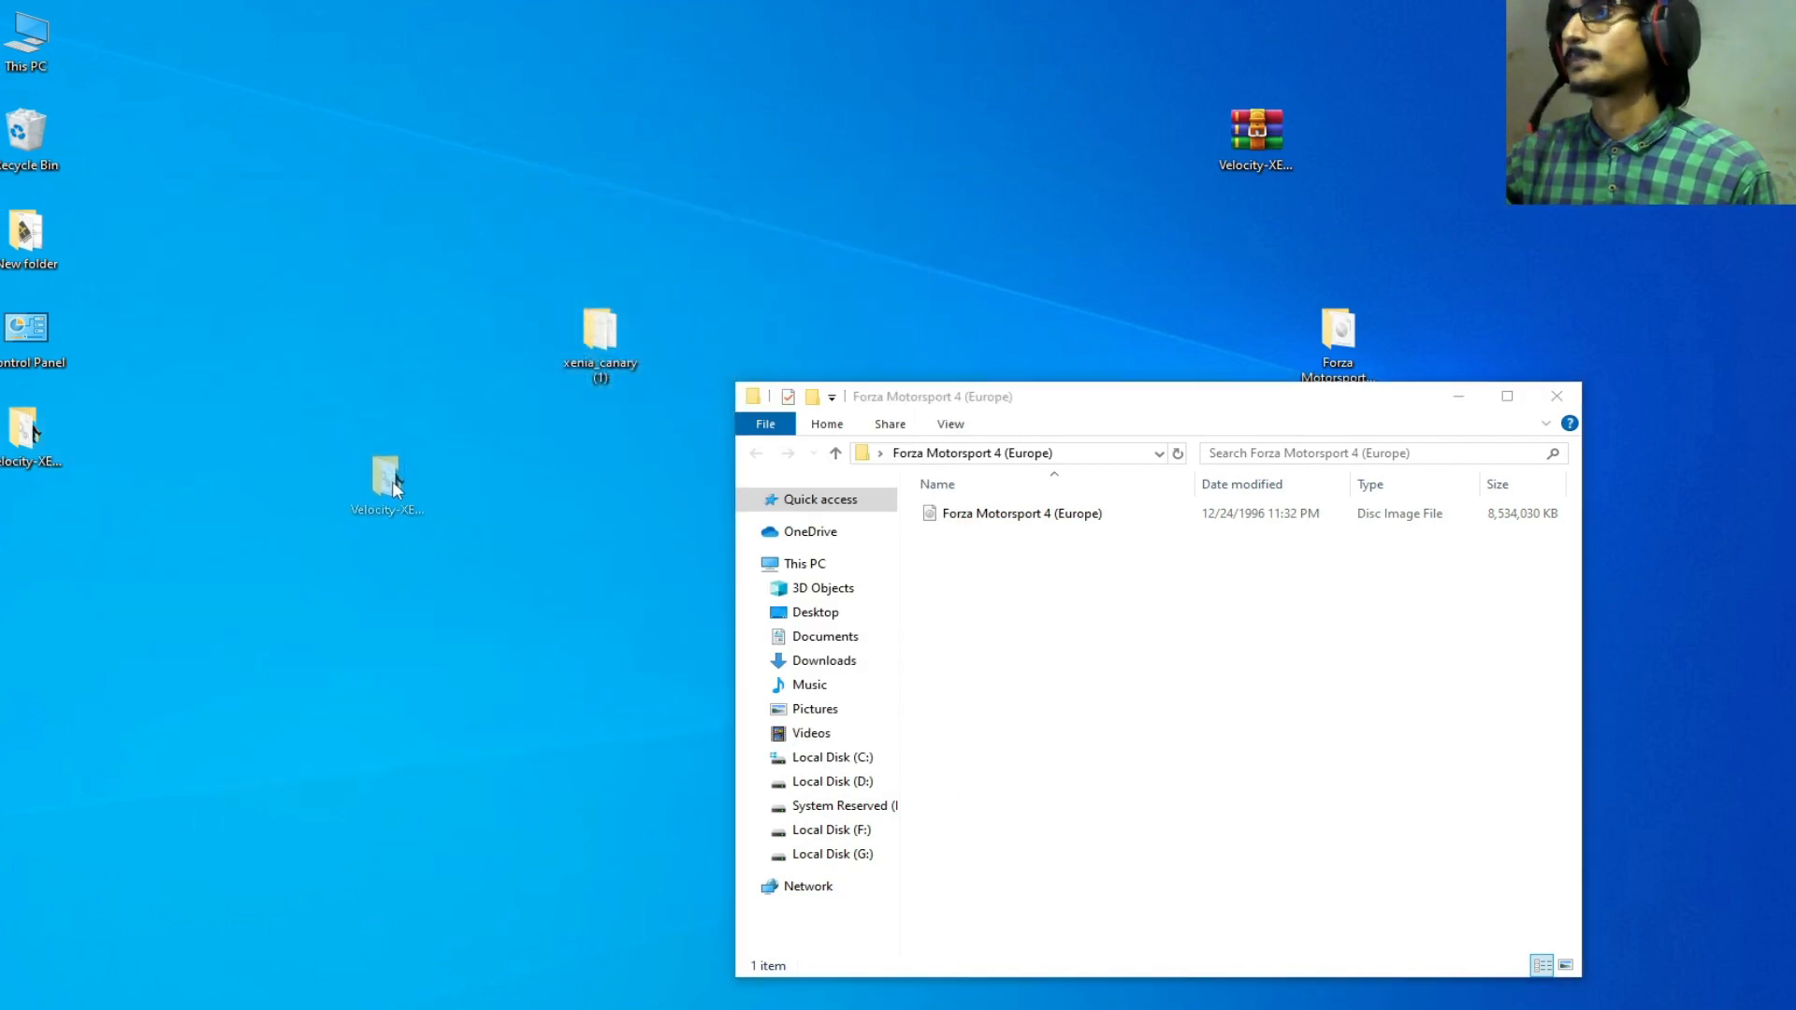
double_click(435, 530)
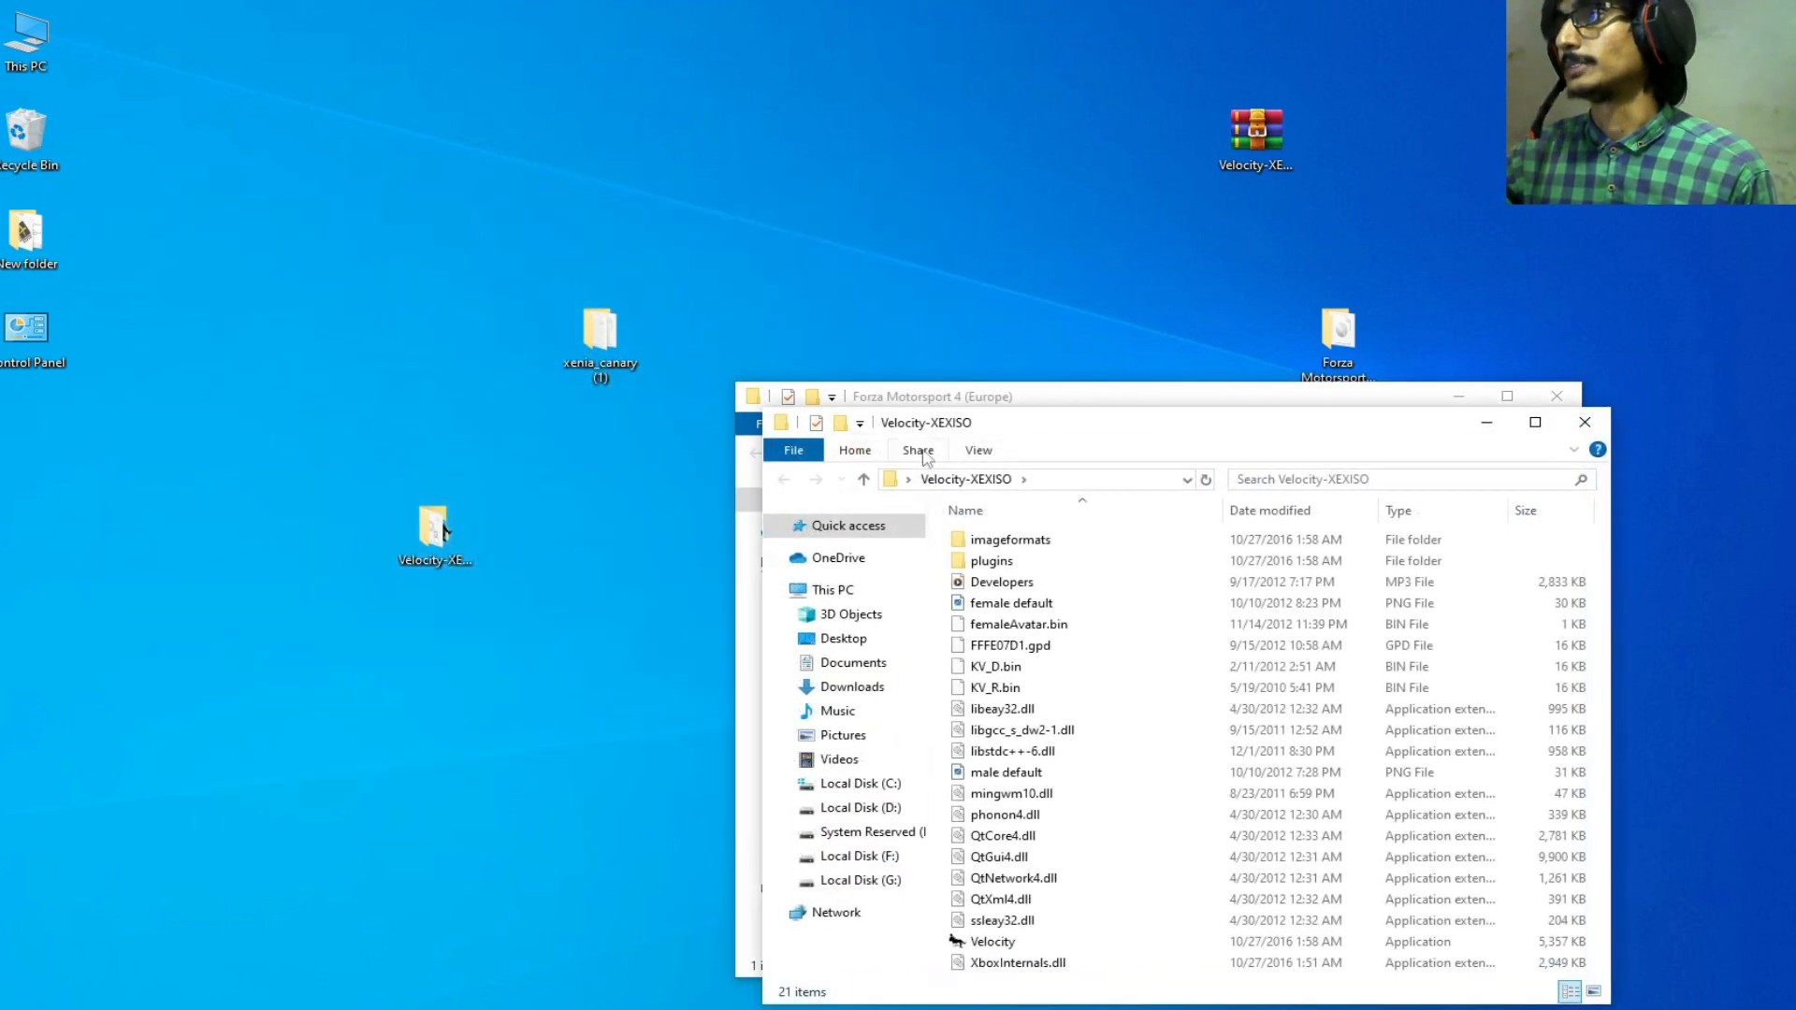
drag(1056, 428, 553, 233)
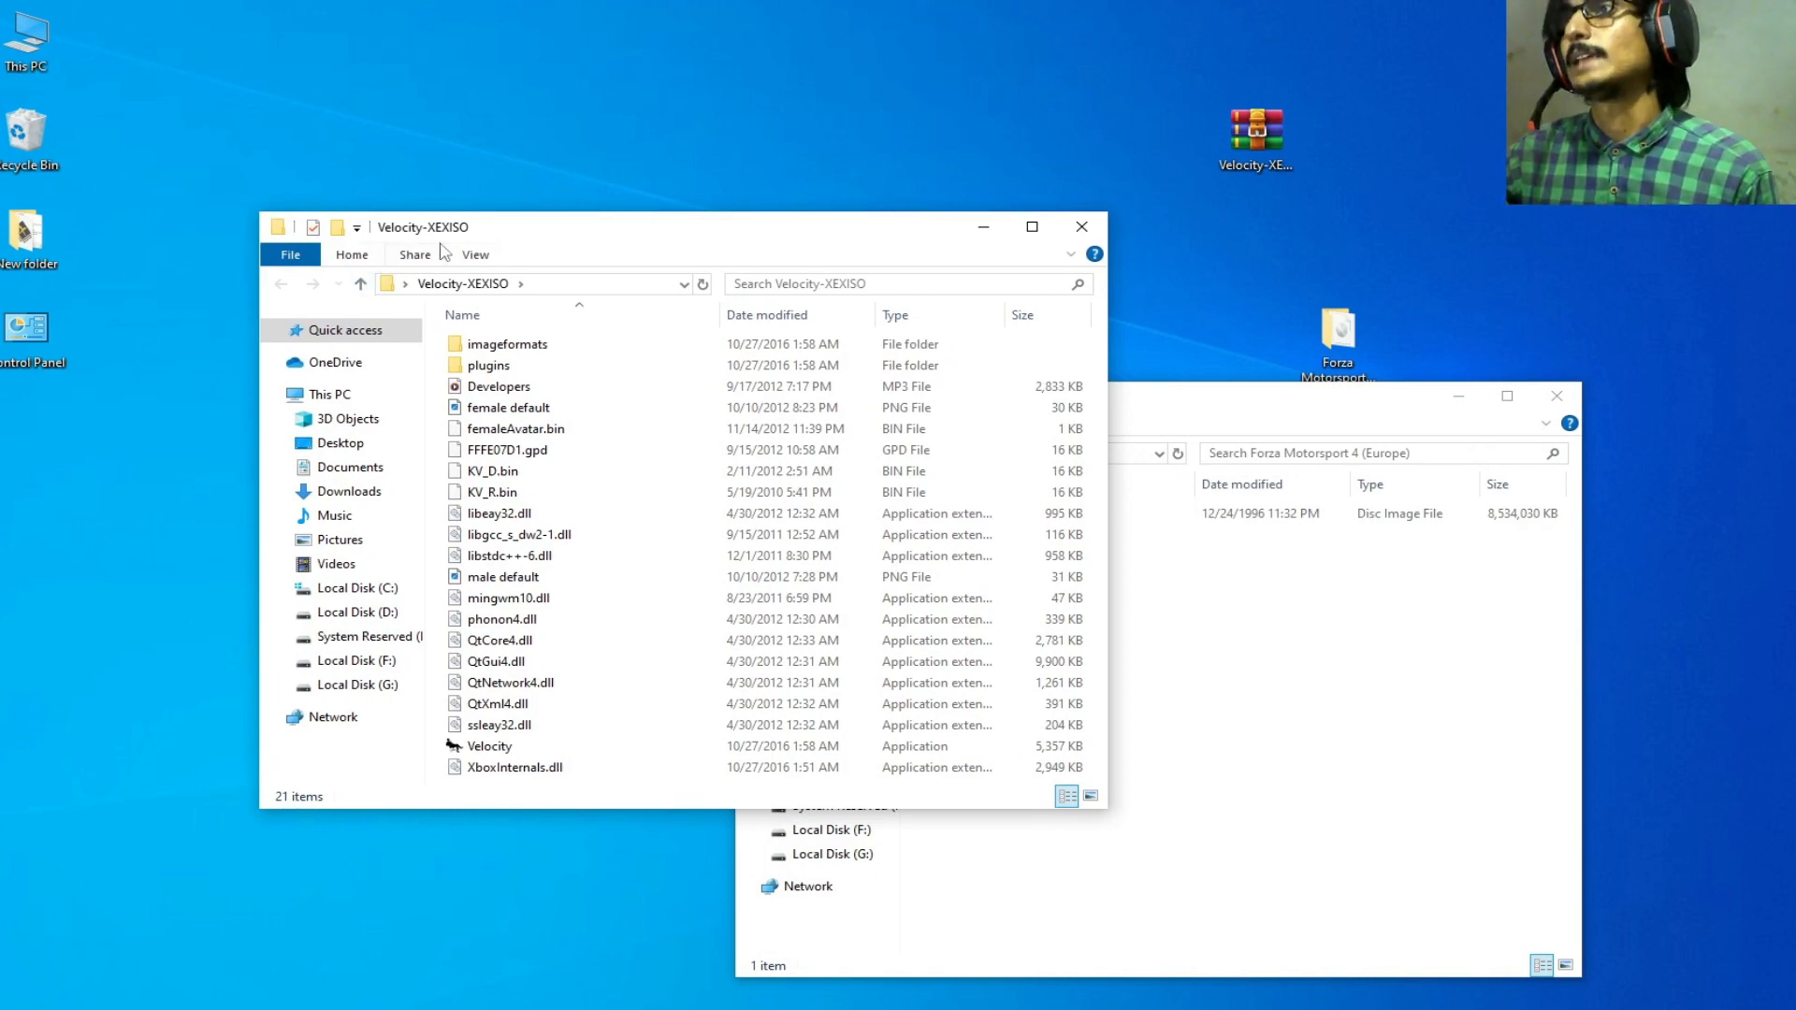
right_click(488, 747)
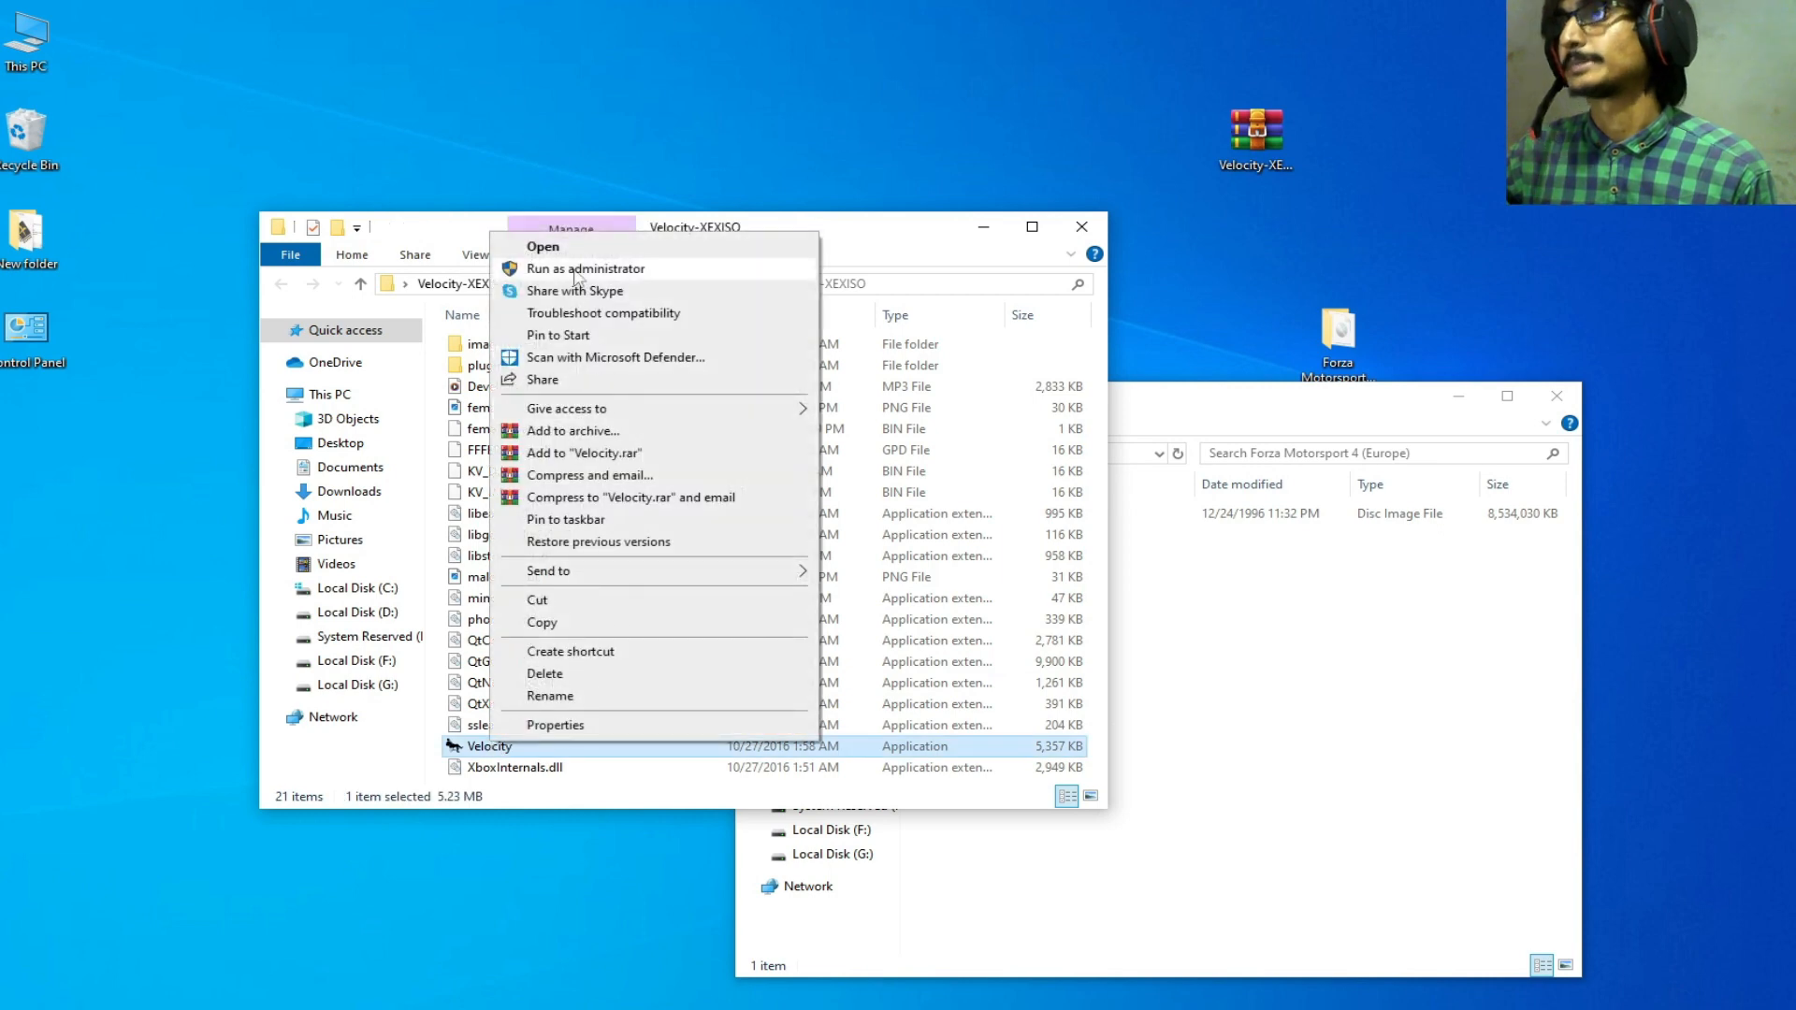
- Launch Velocity and show its File menu with the Forza folder window alongside
click(562, 248)
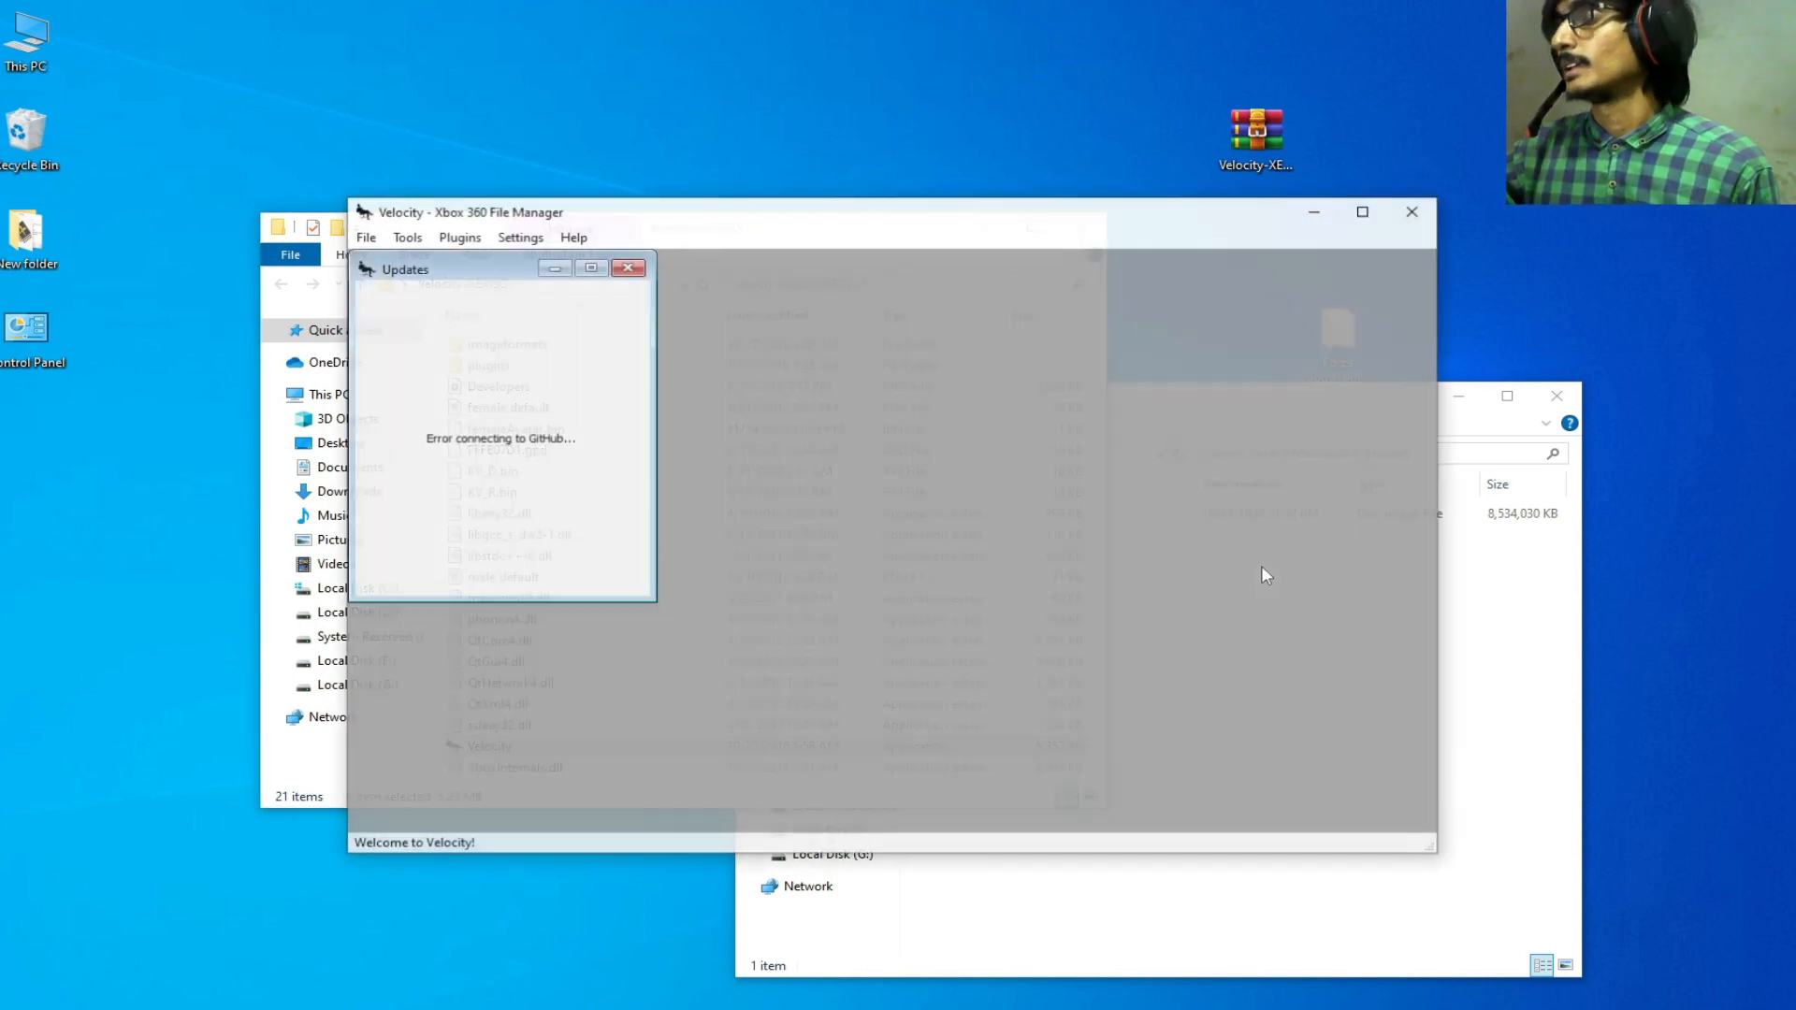
drag(745, 224, 614, 189)
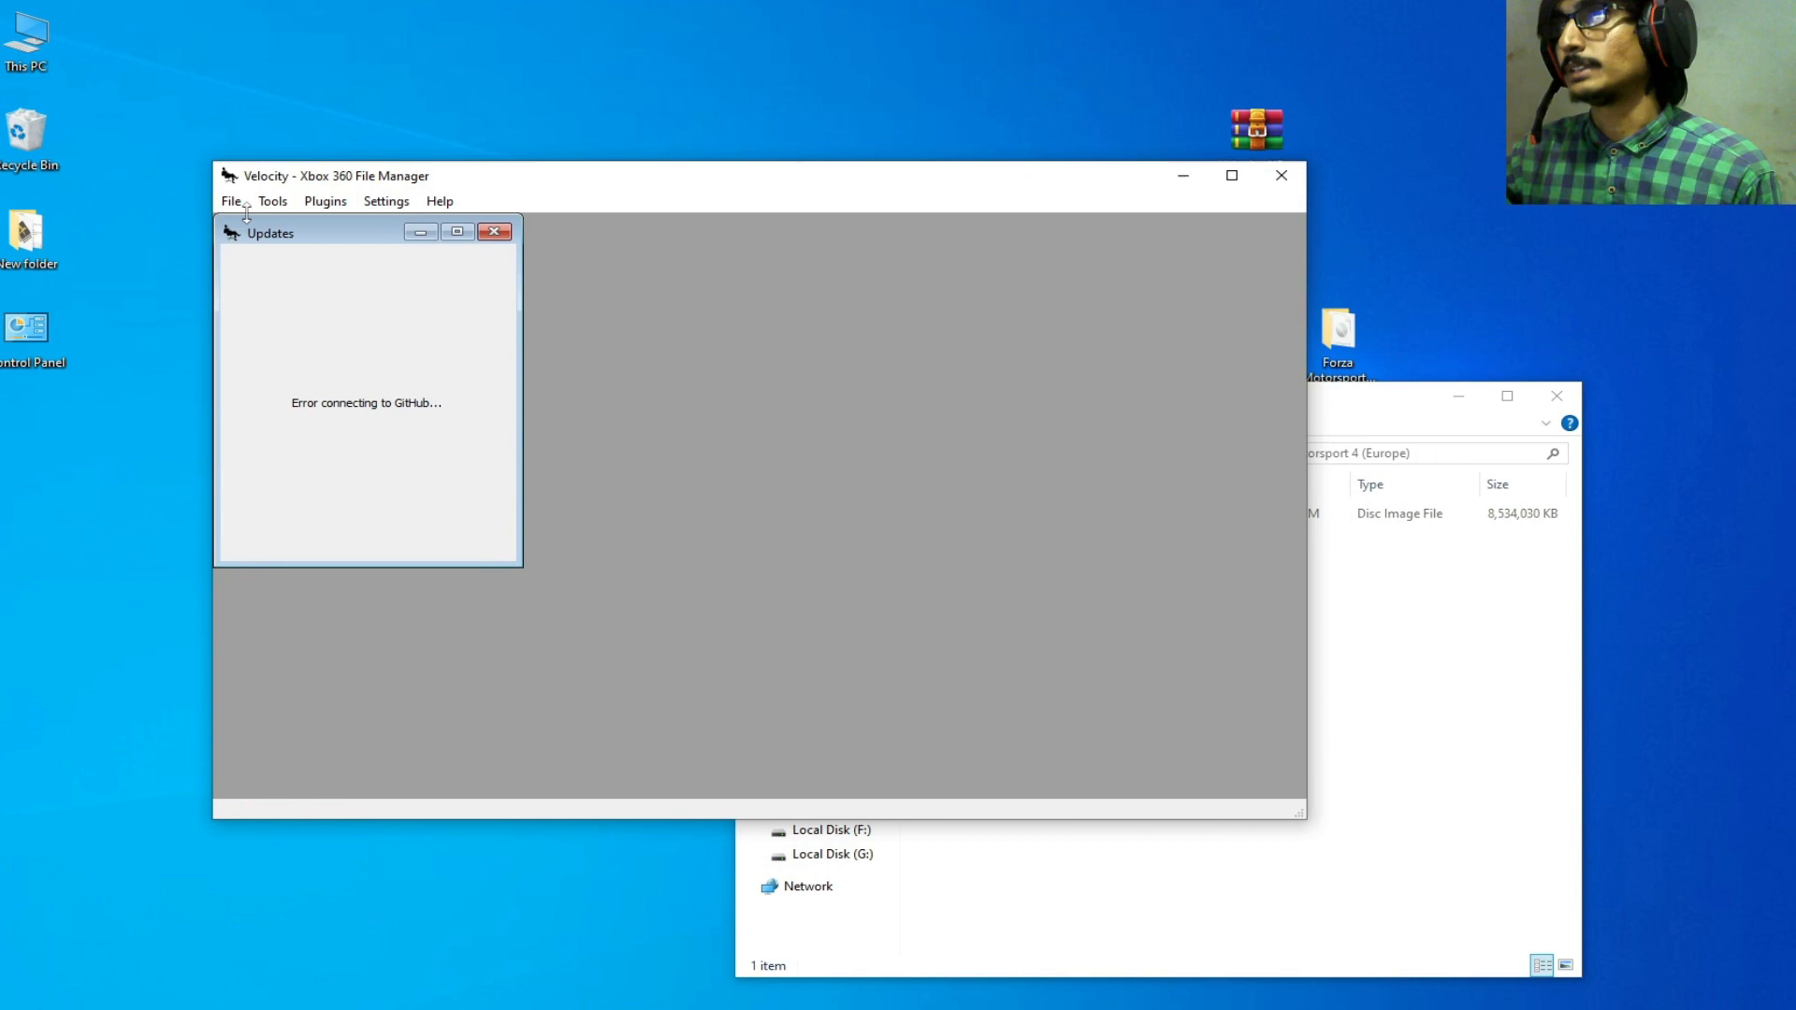
click(230, 203)
click(1404, 647)
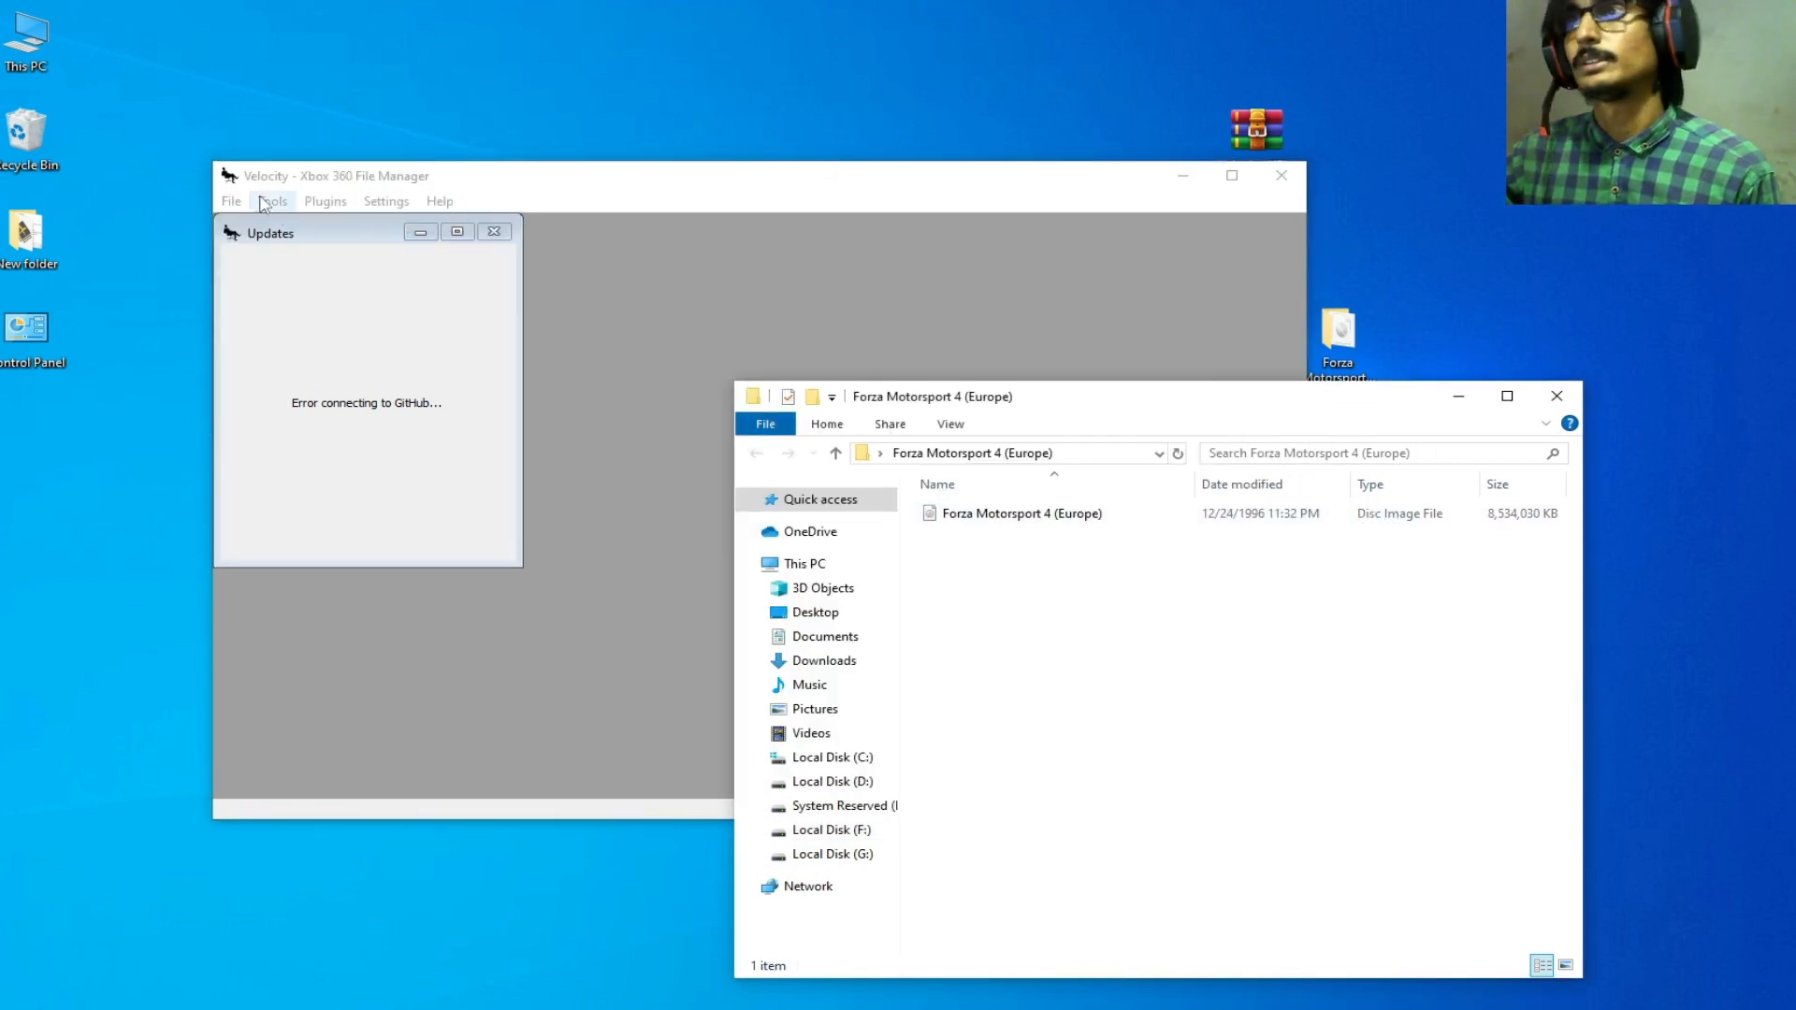
click(232, 202)
mouse_move(269, 226)
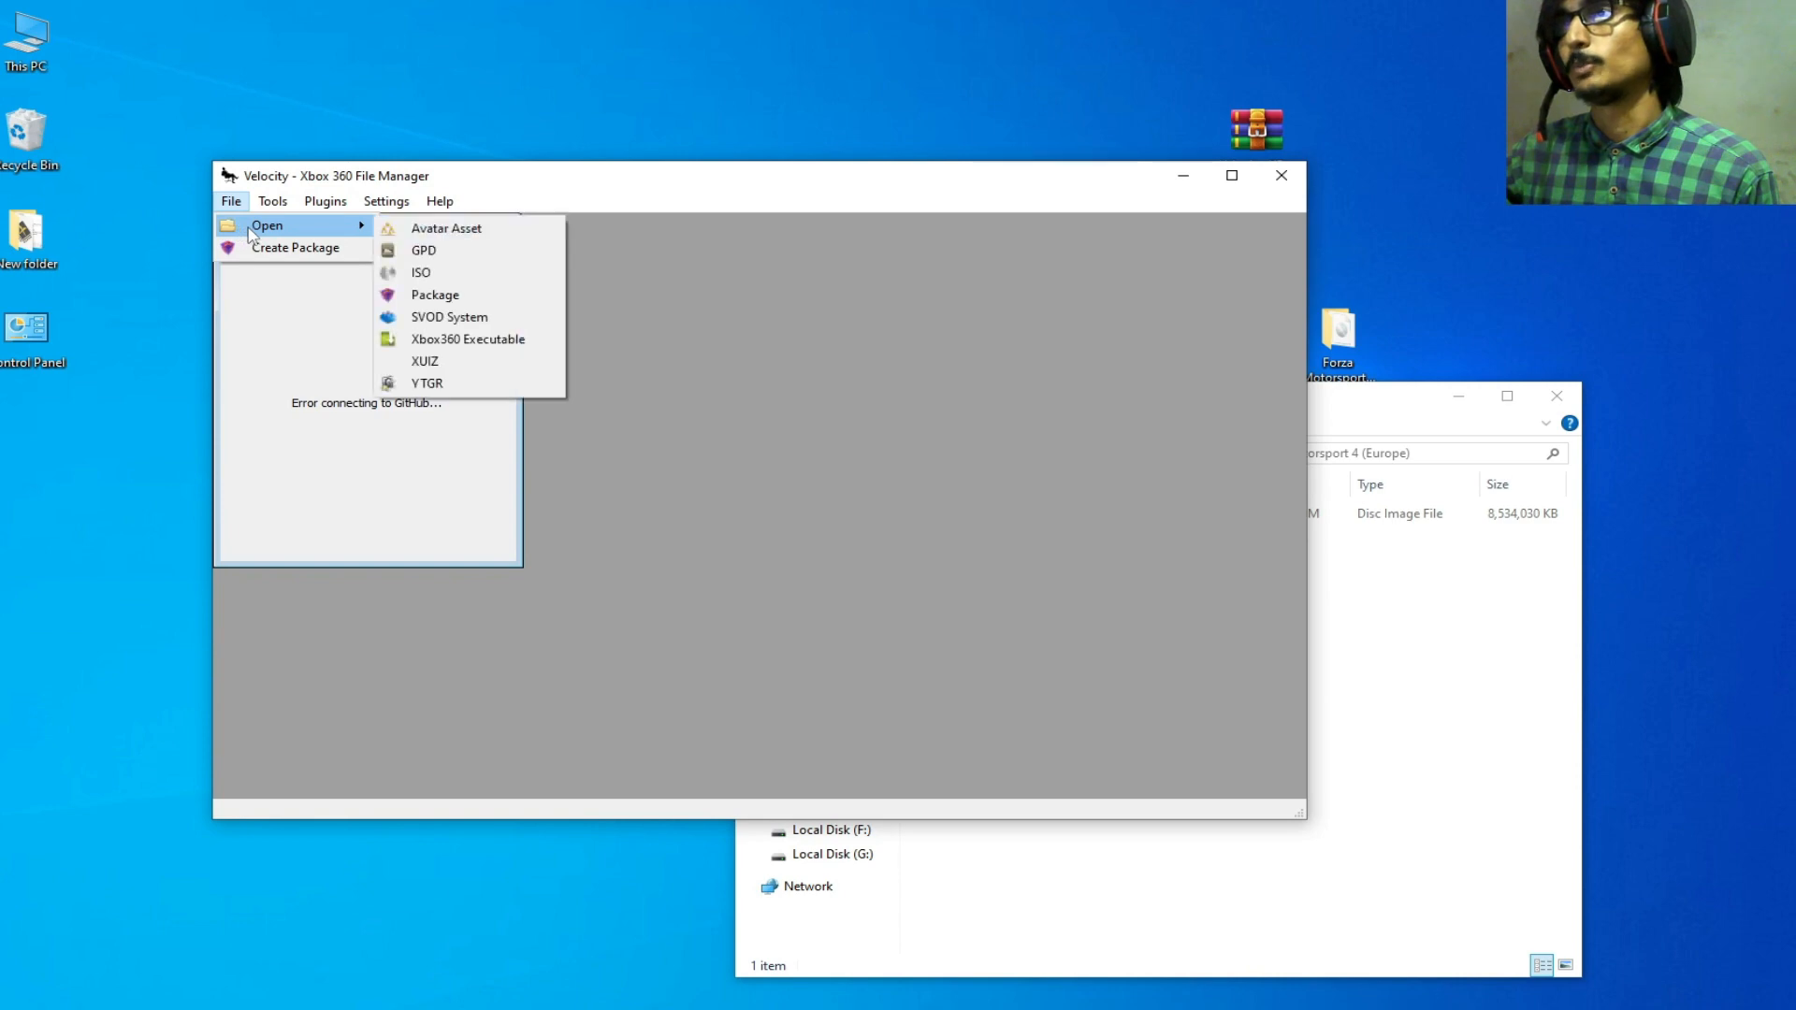
- Load the Forza Motorsport 4 (Europe) disc image through Velocity's Open ISO dialog
click(420, 272)
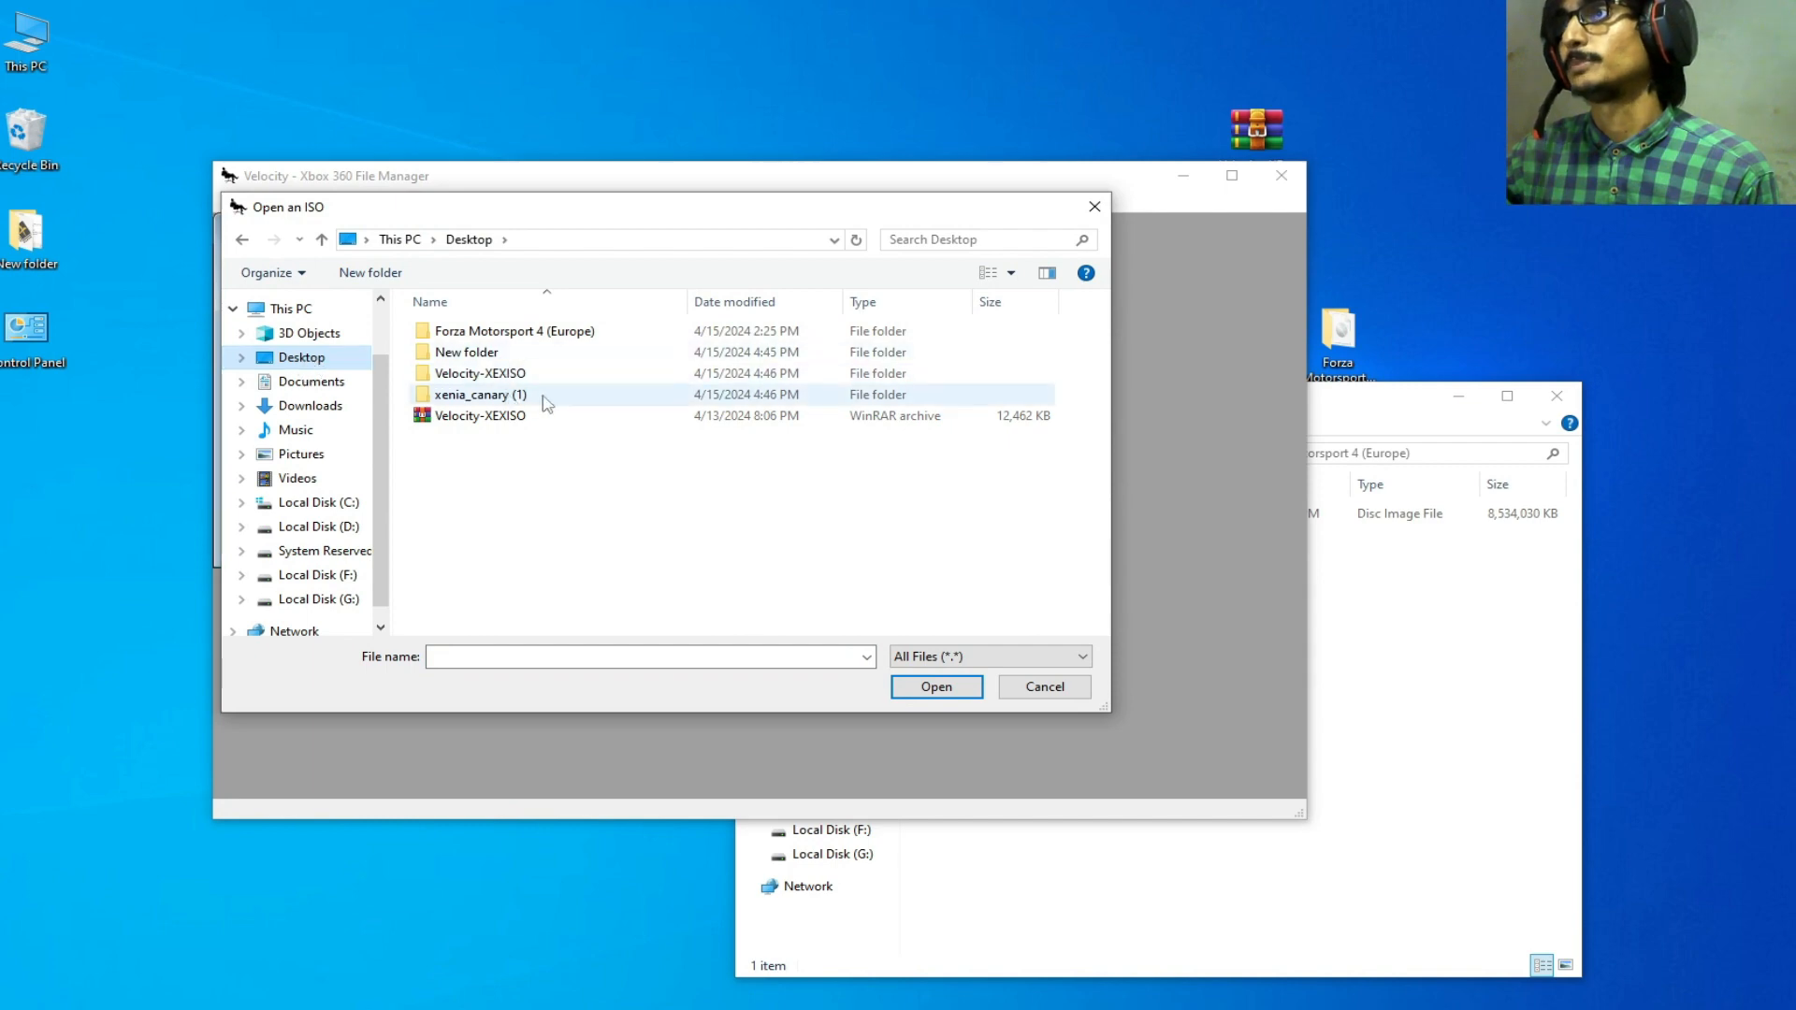
double_click(488, 339)
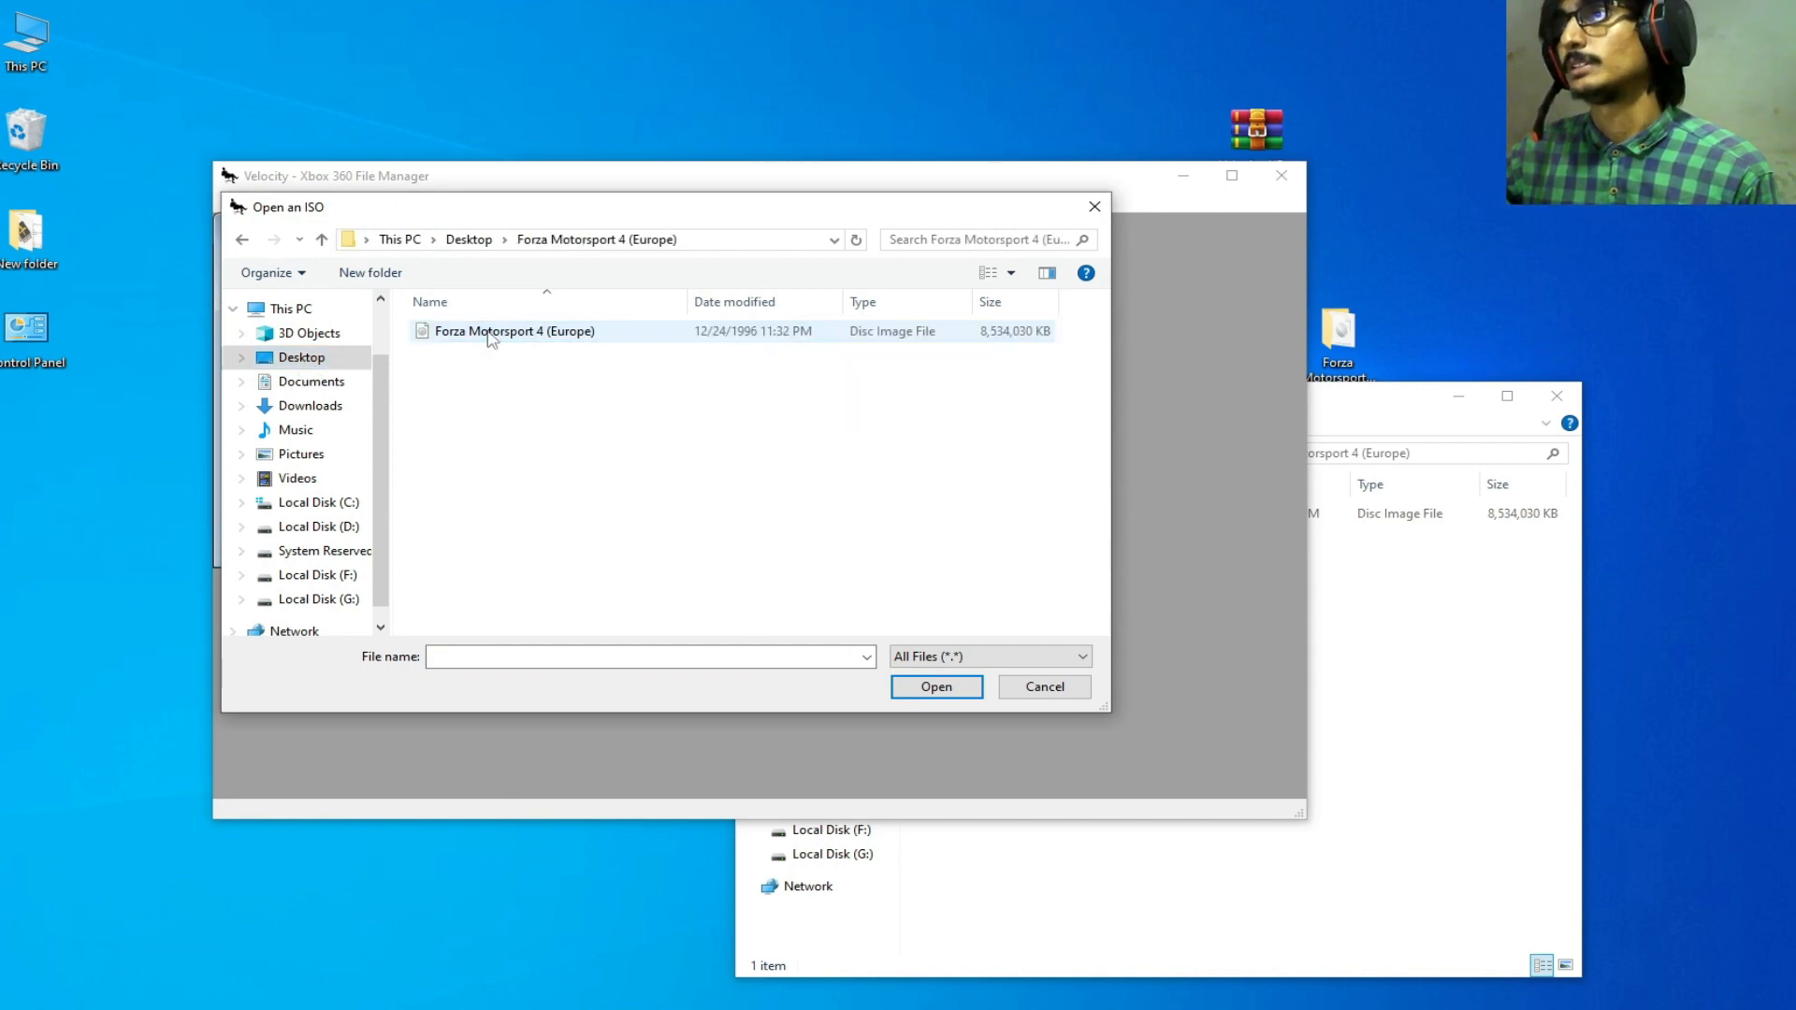
click(491, 339)
click(934, 686)
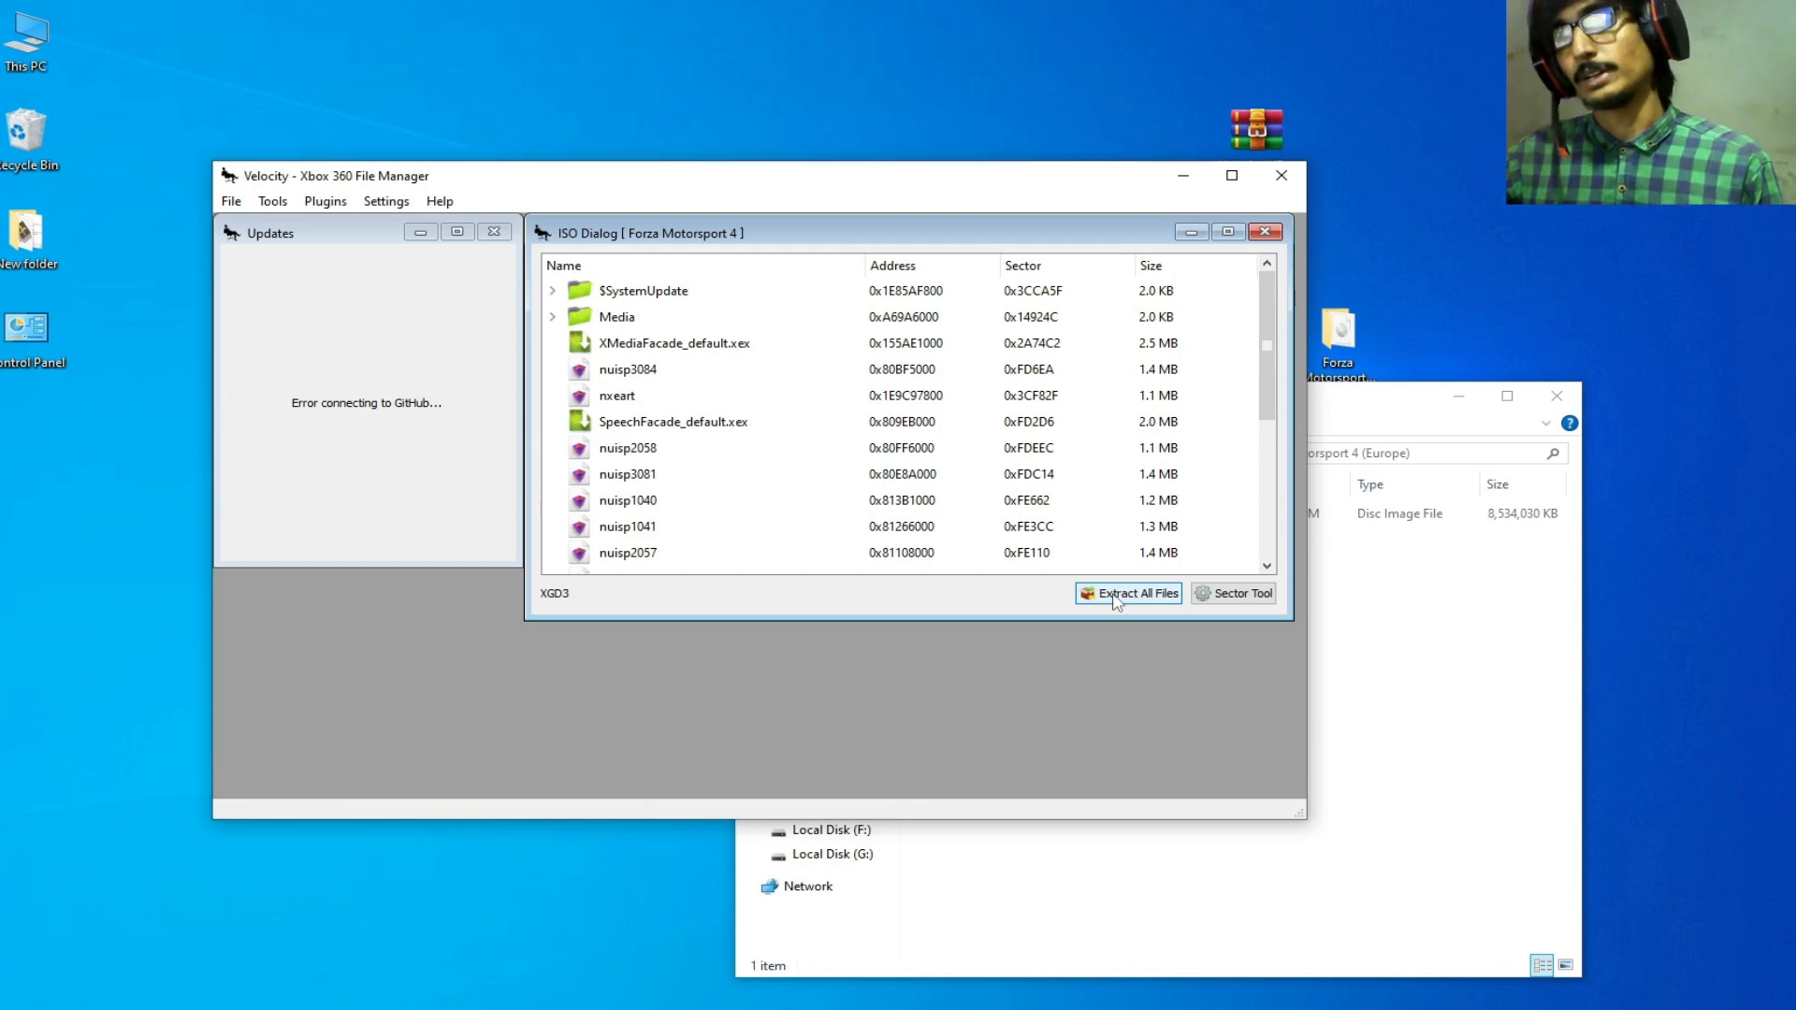
- Create a new desktop folder named fm4
right_click(64, 601)
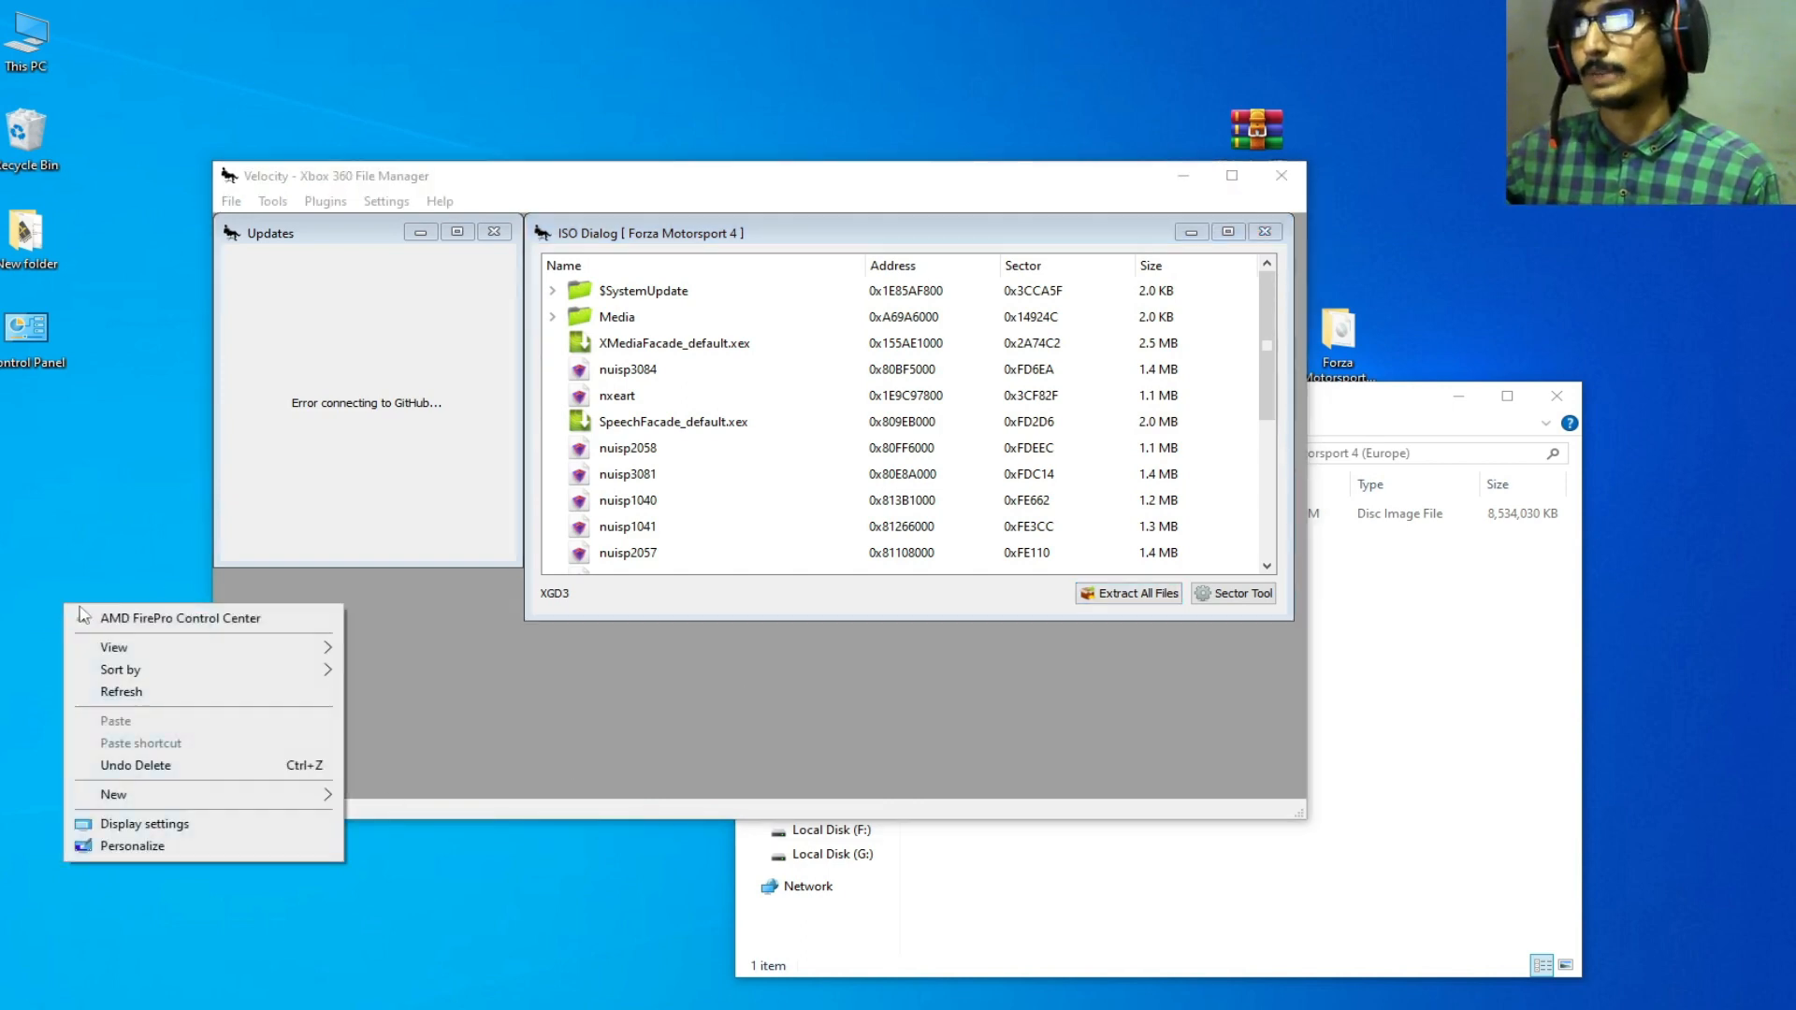
mouse_move(114, 795)
click(394, 796)
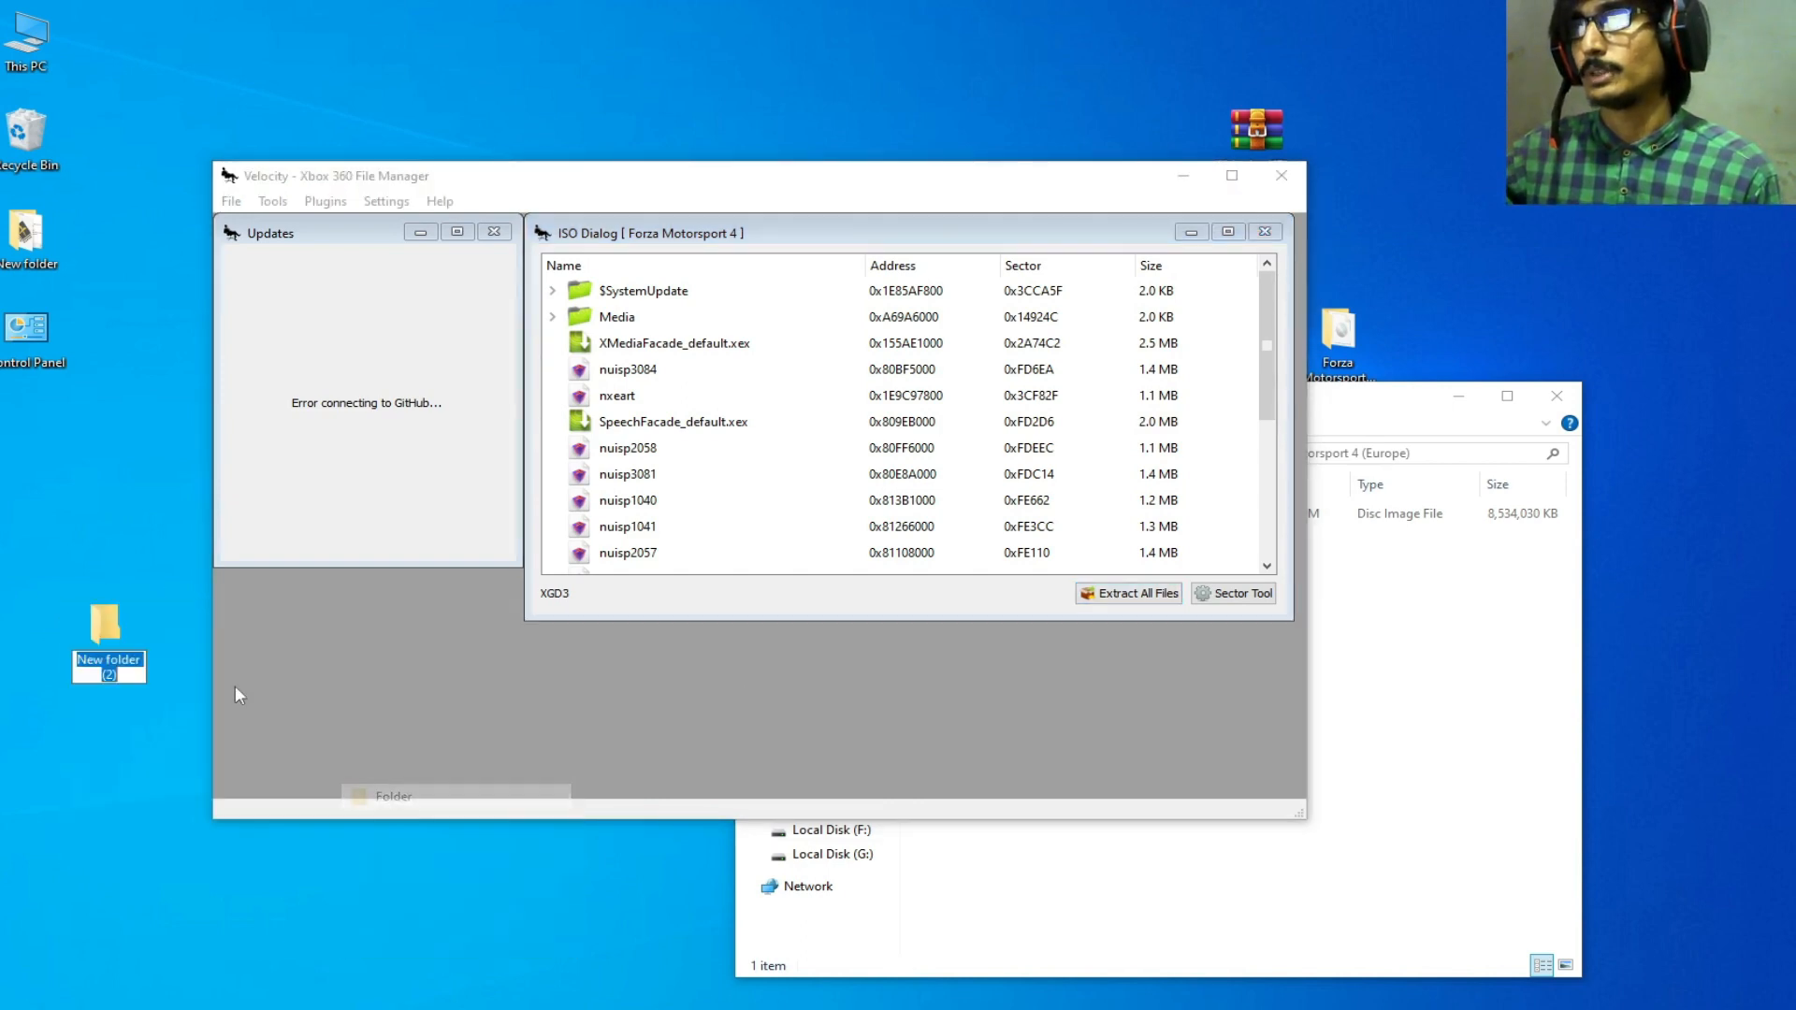
text(f)
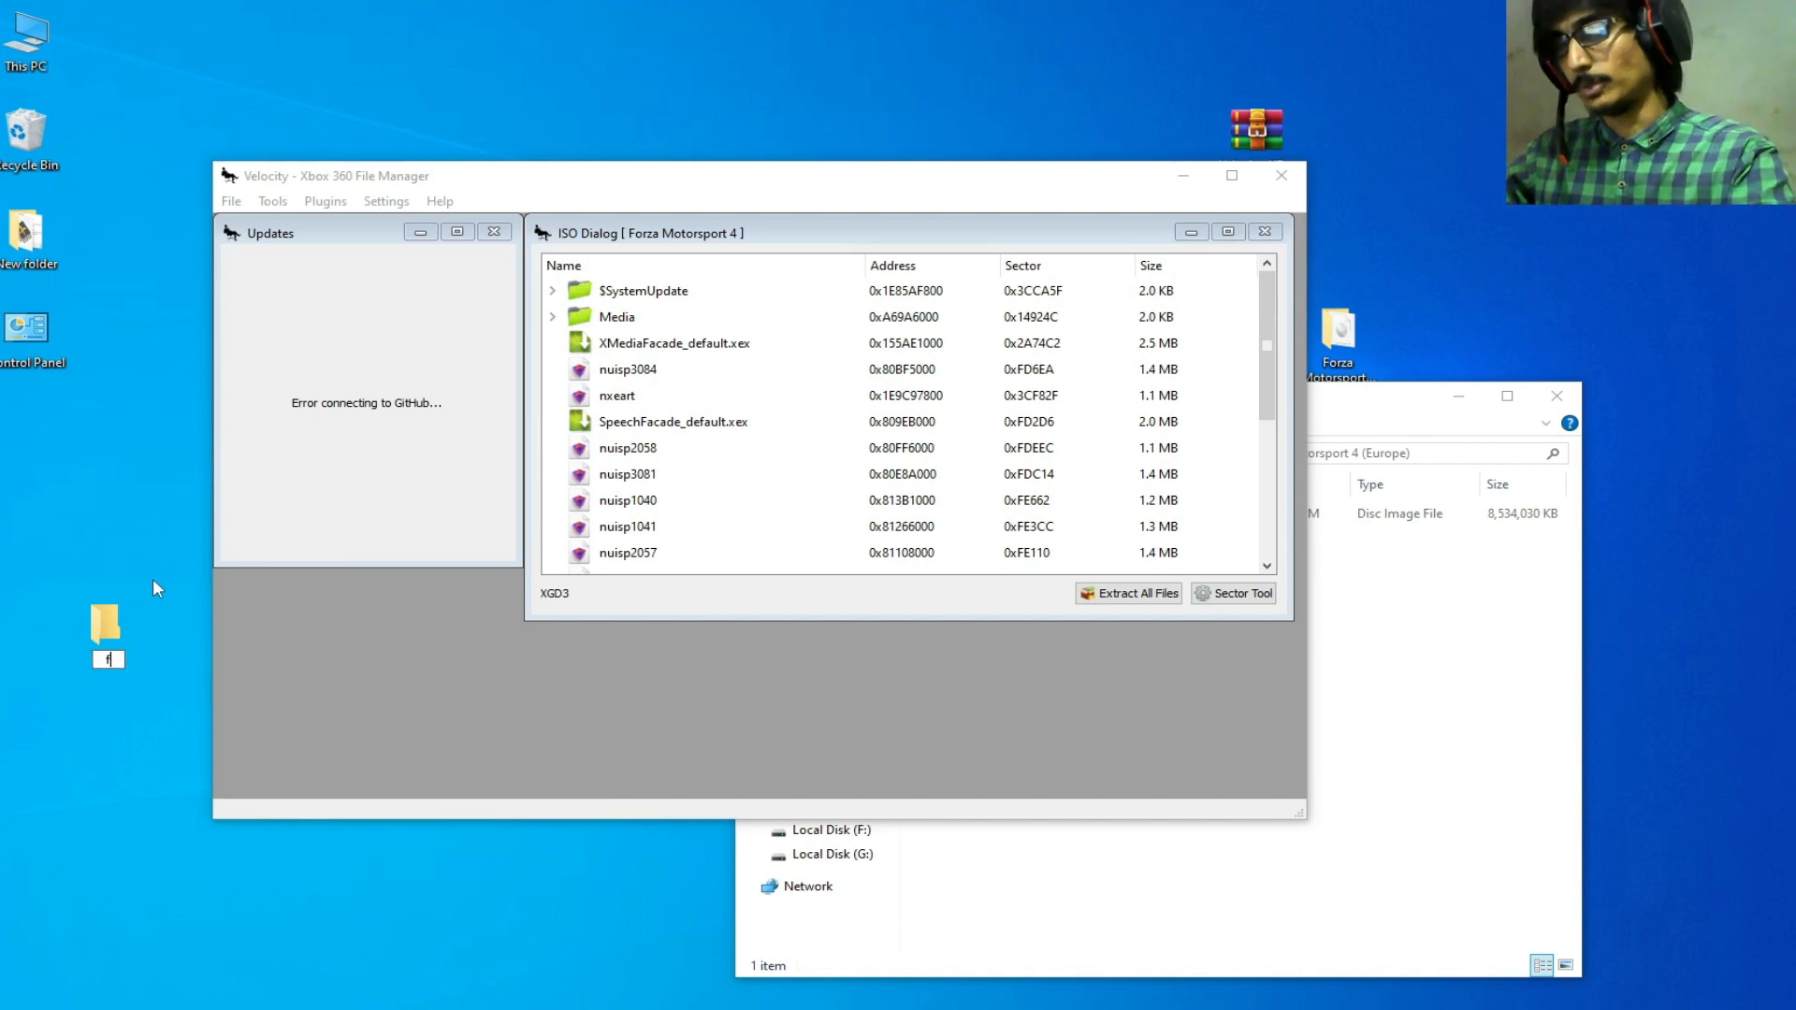
text(m4)
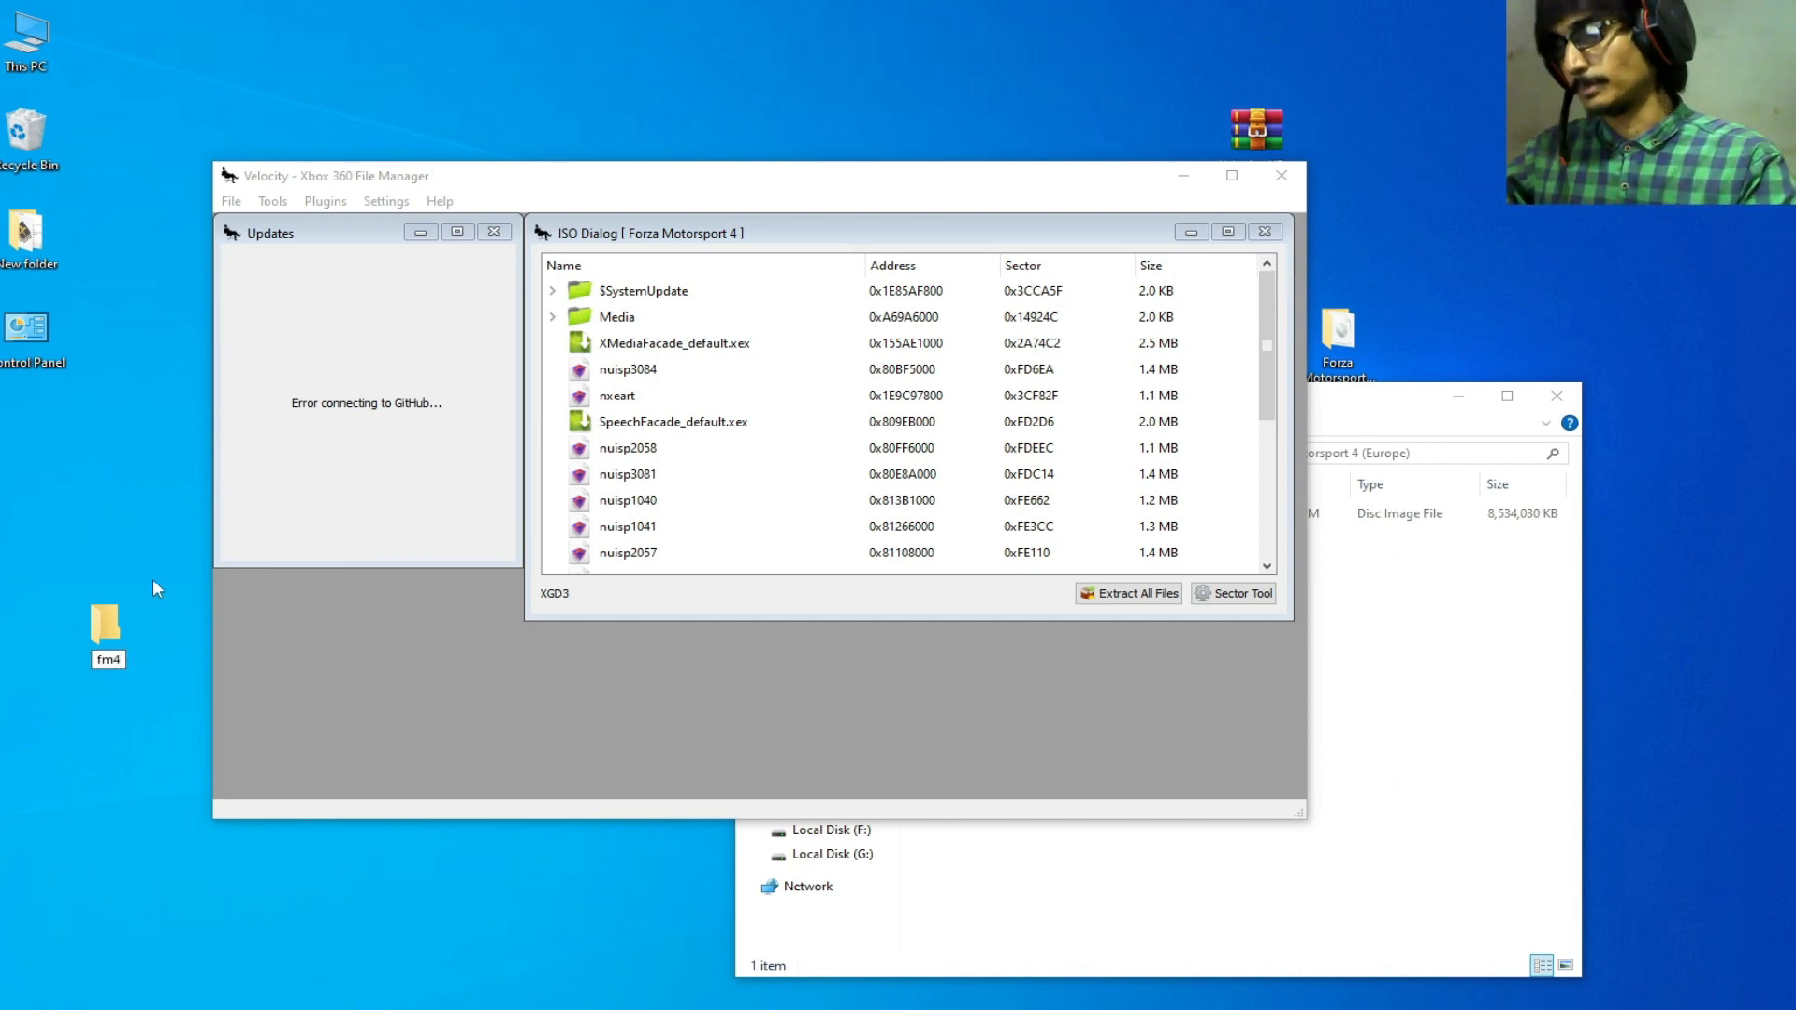
key(Return)
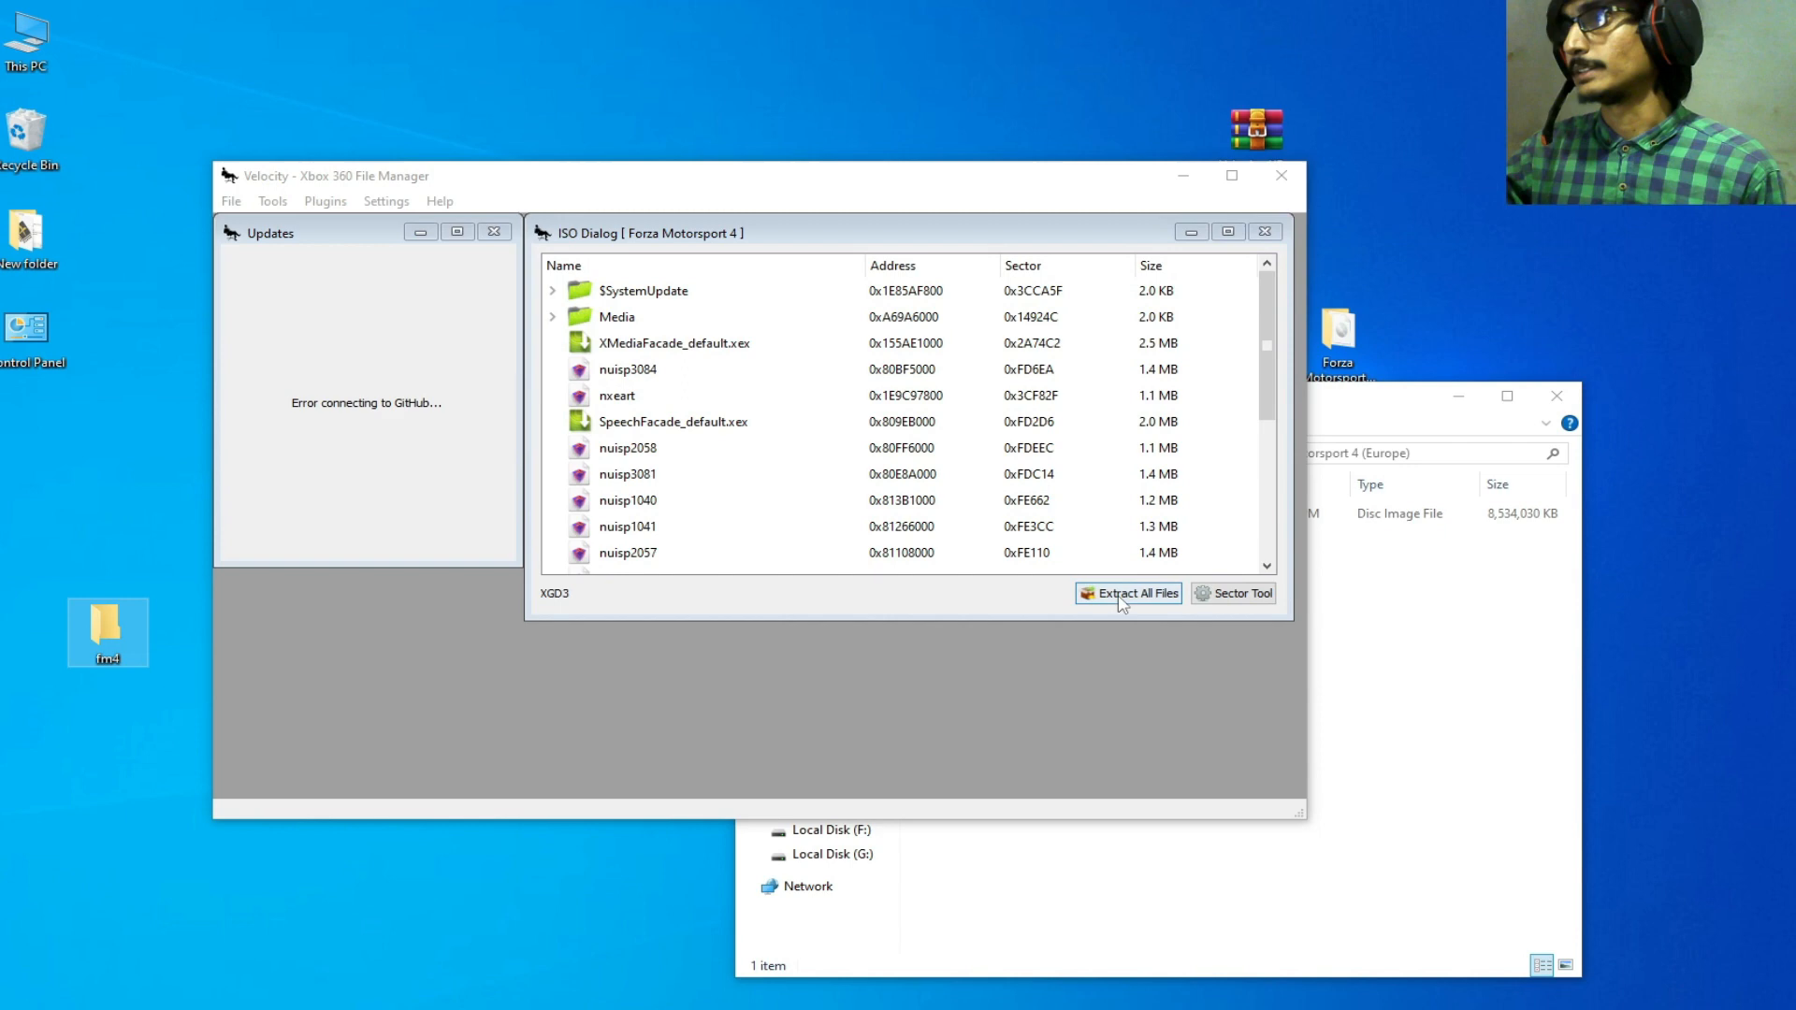
- Extract all files from the disc image into the desktop fm4 folder
click(1128, 592)
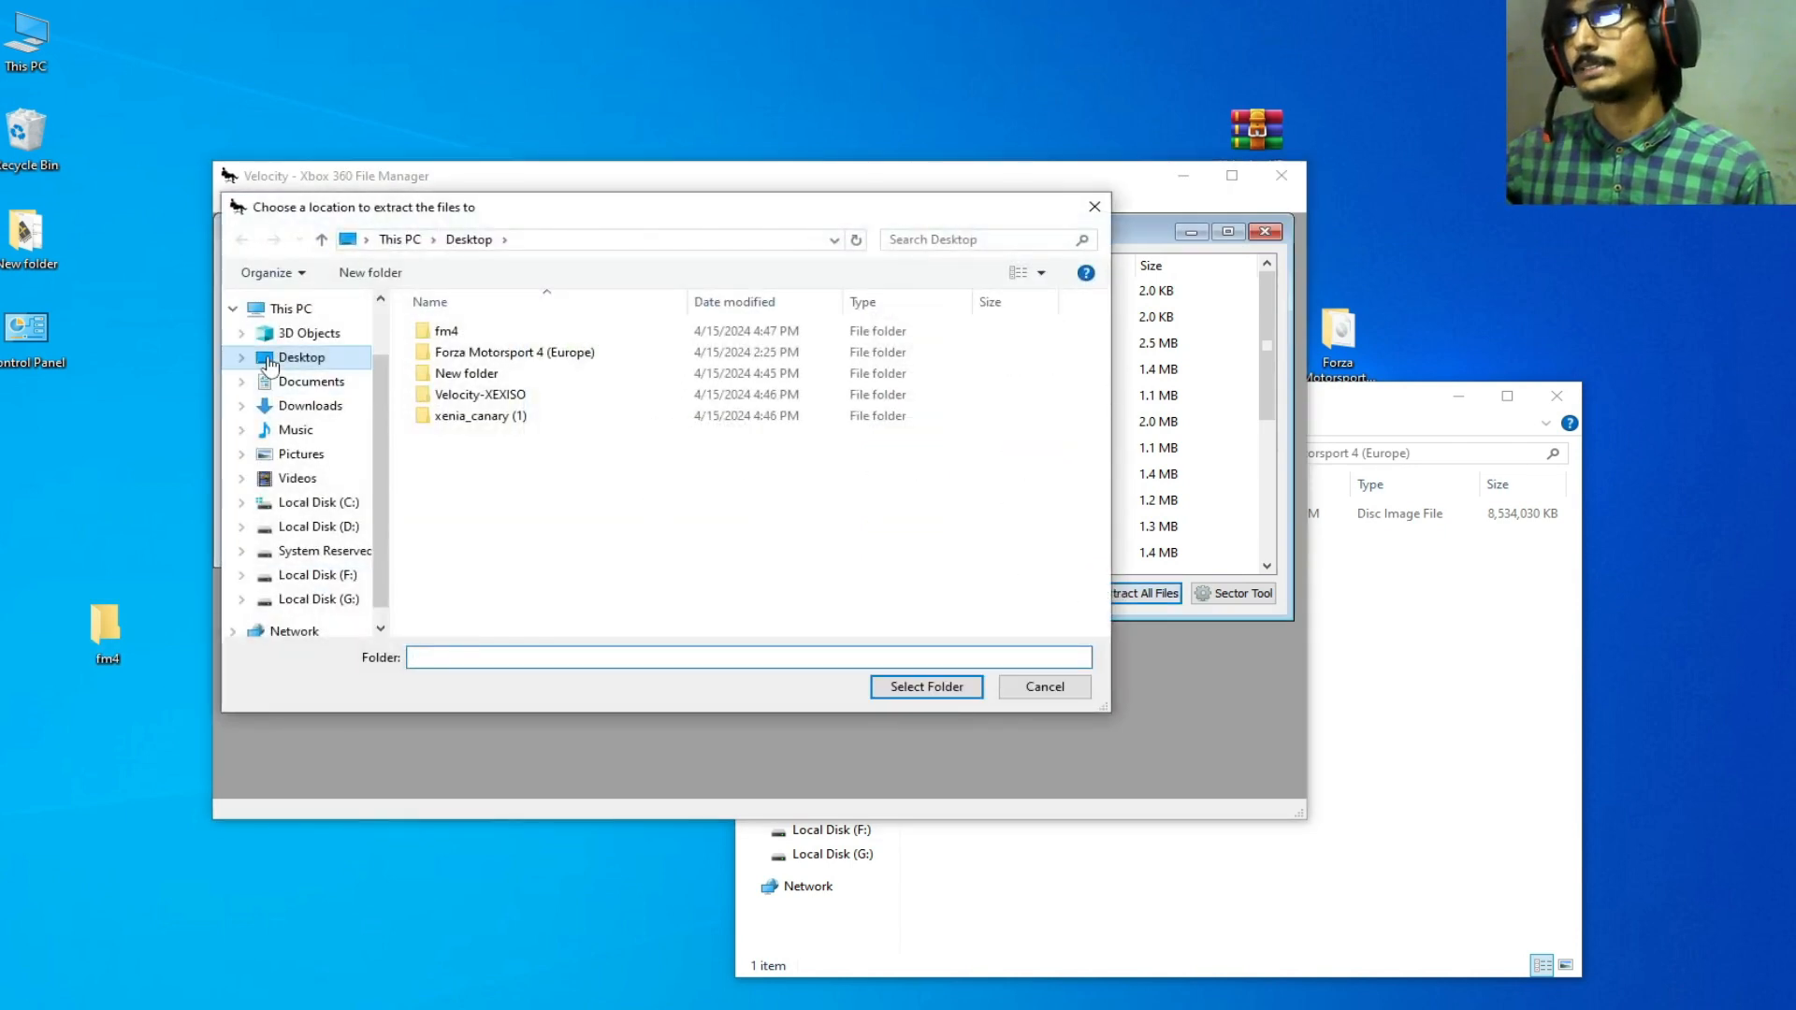
click(291, 361)
click(464, 332)
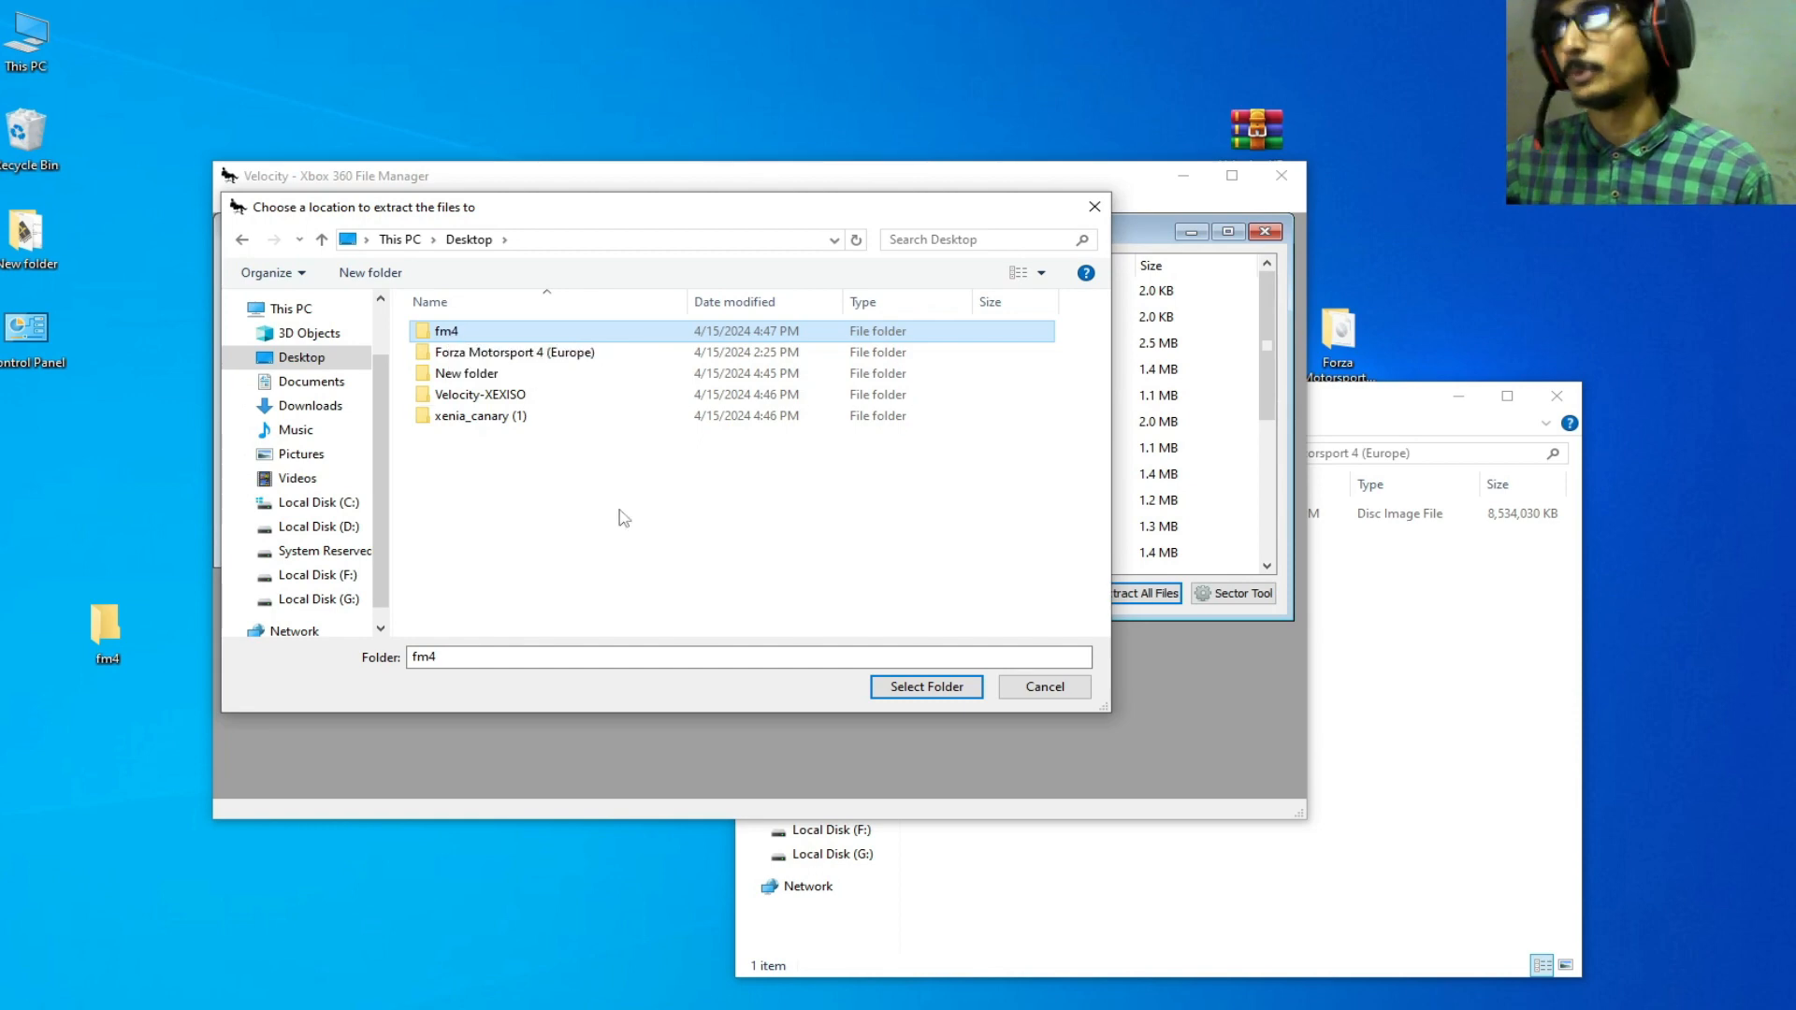
click(923, 685)
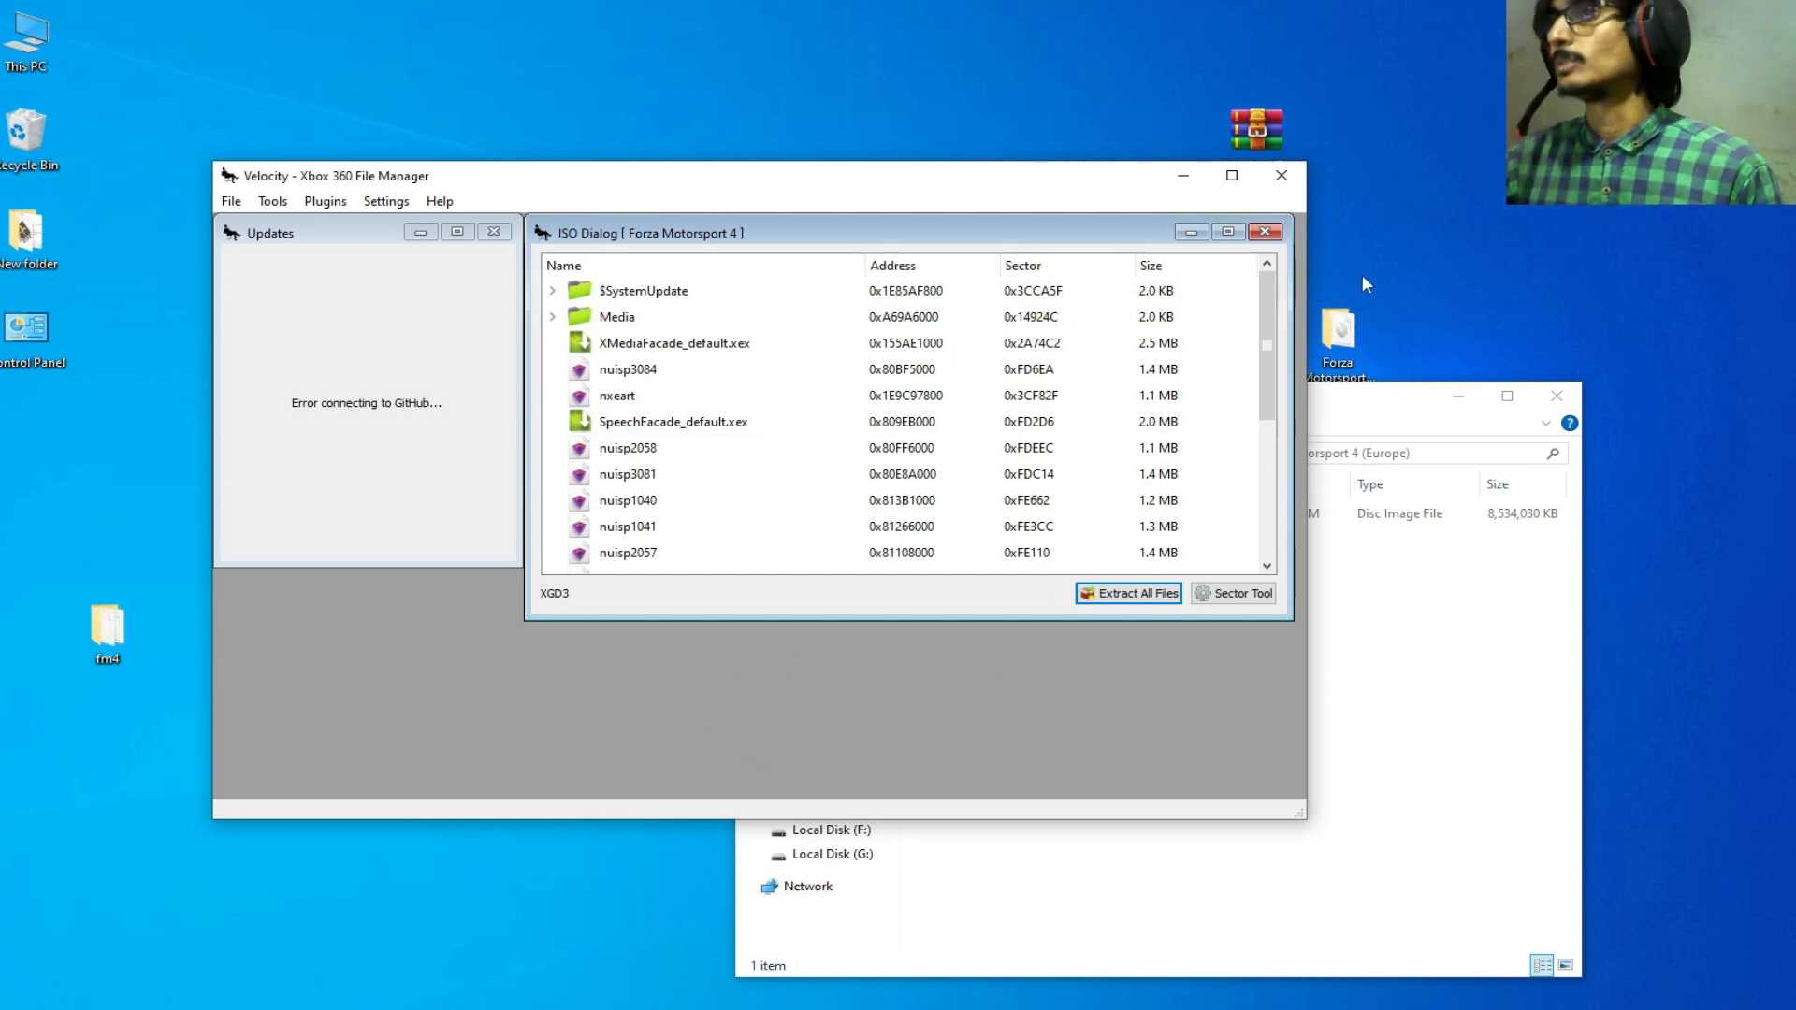
- Close Velocity and the Forza and Velocity-XEXISO windows, leaving the fm4 folder open with its extracted files
click(1279, 175)
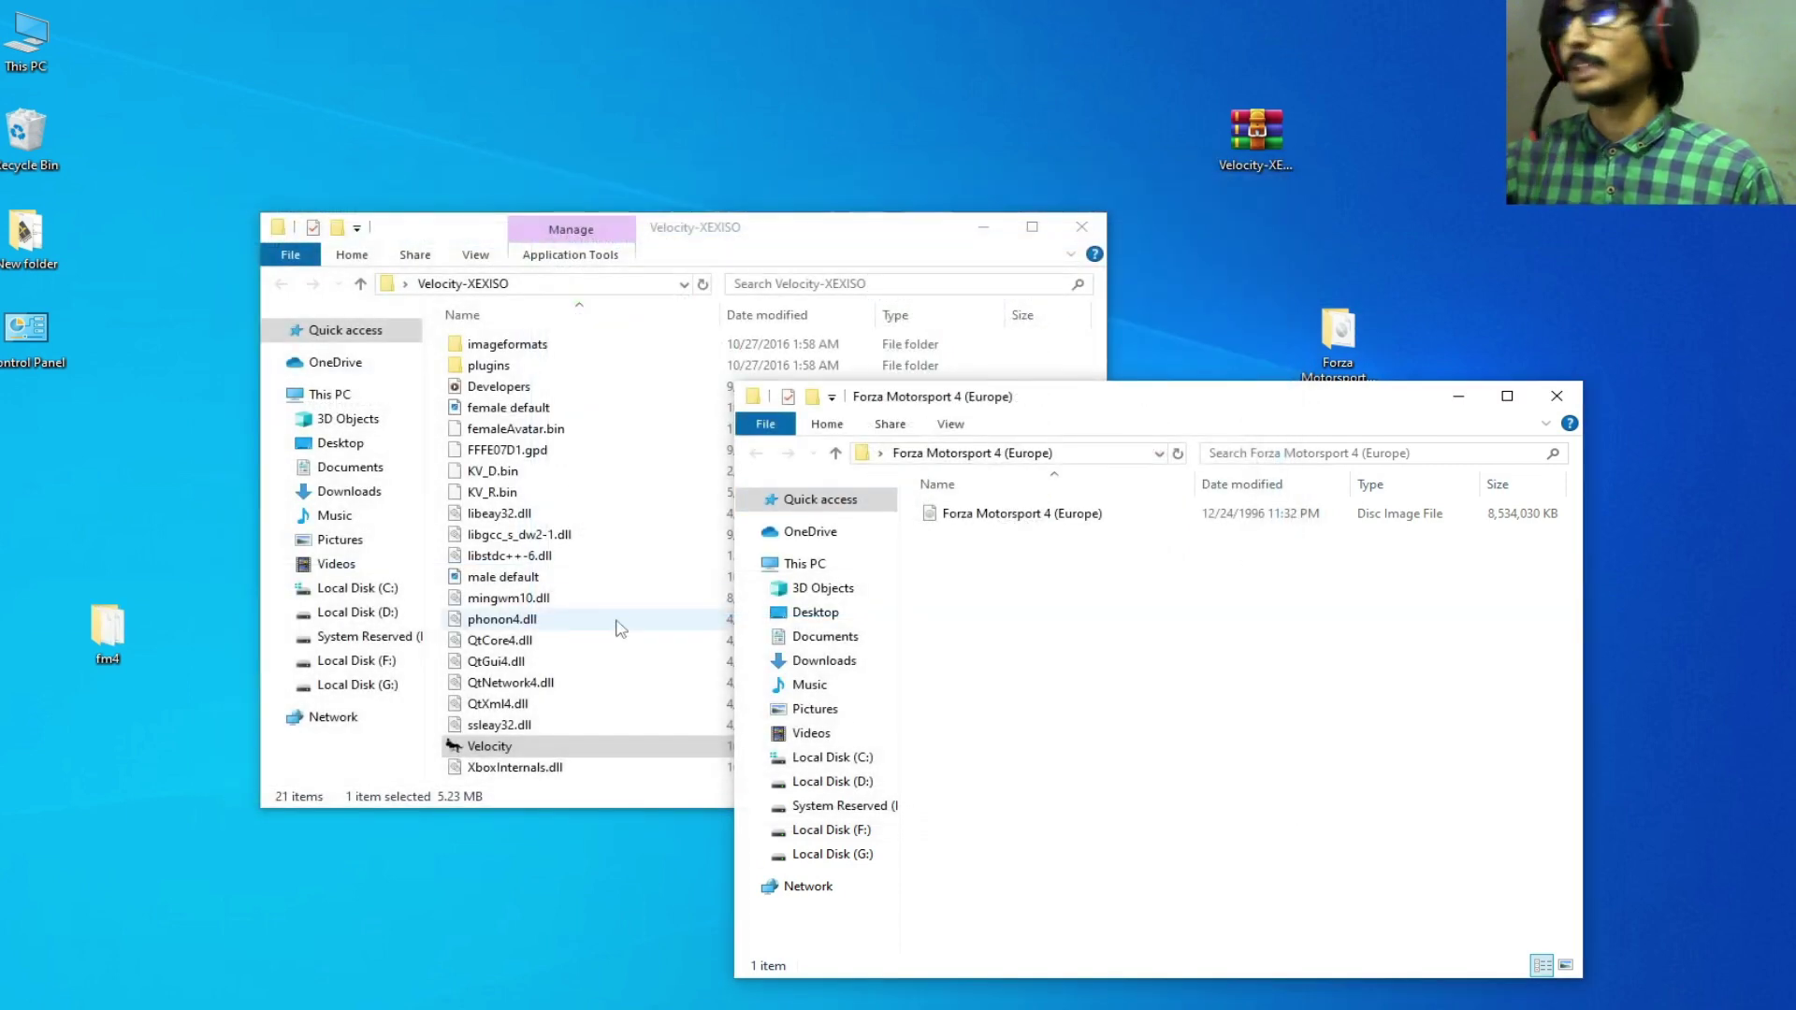
double_click(112, 631)
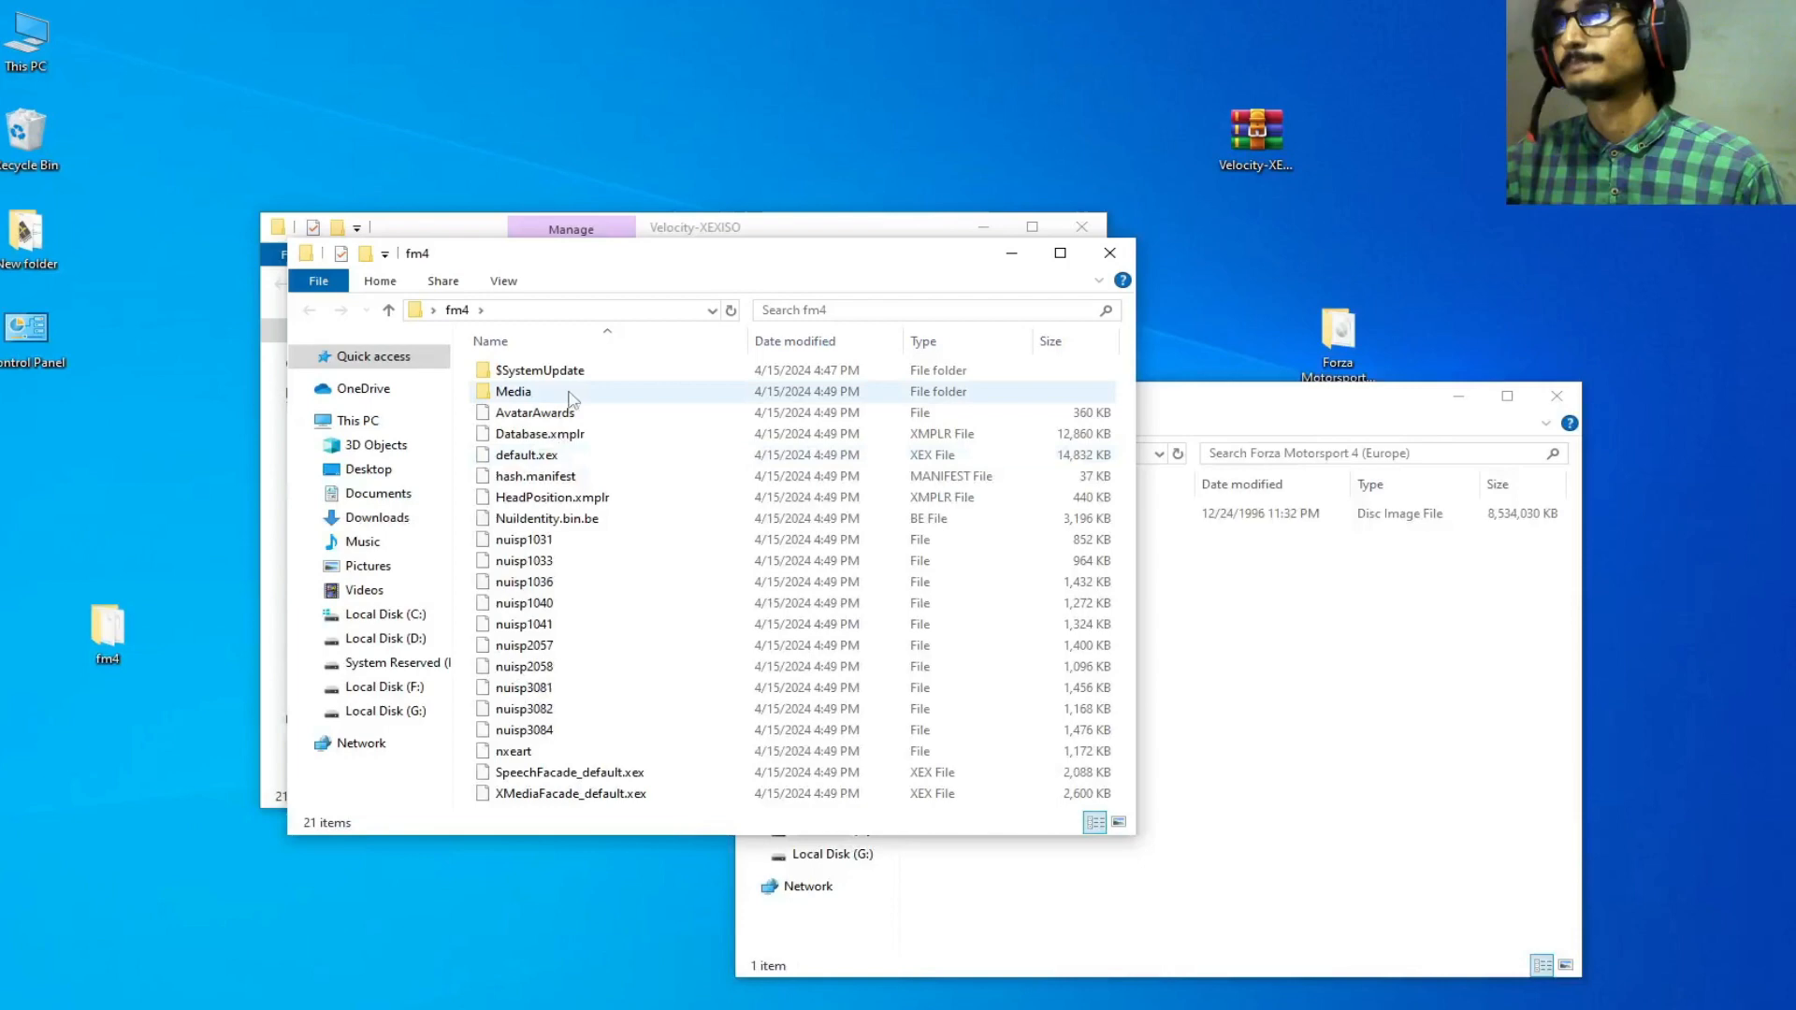
drag(632, 259, 729, 264)
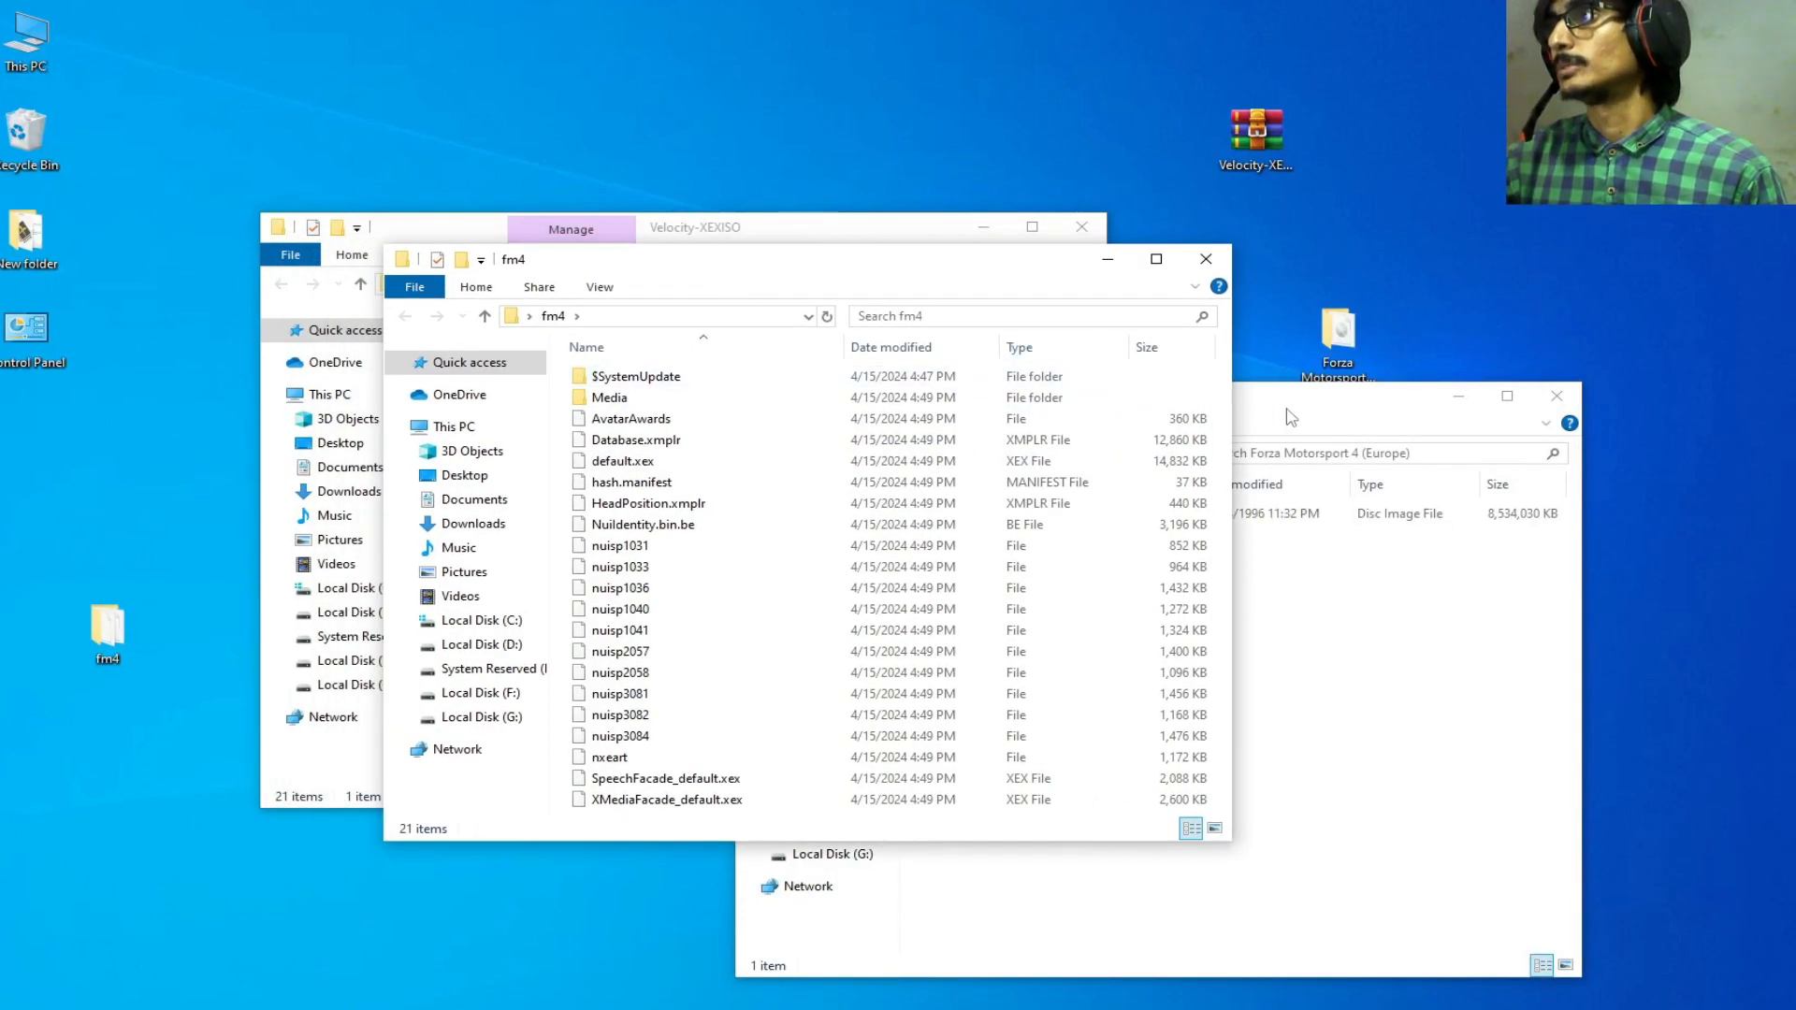
click(1364, 425)
click(1557, 397)
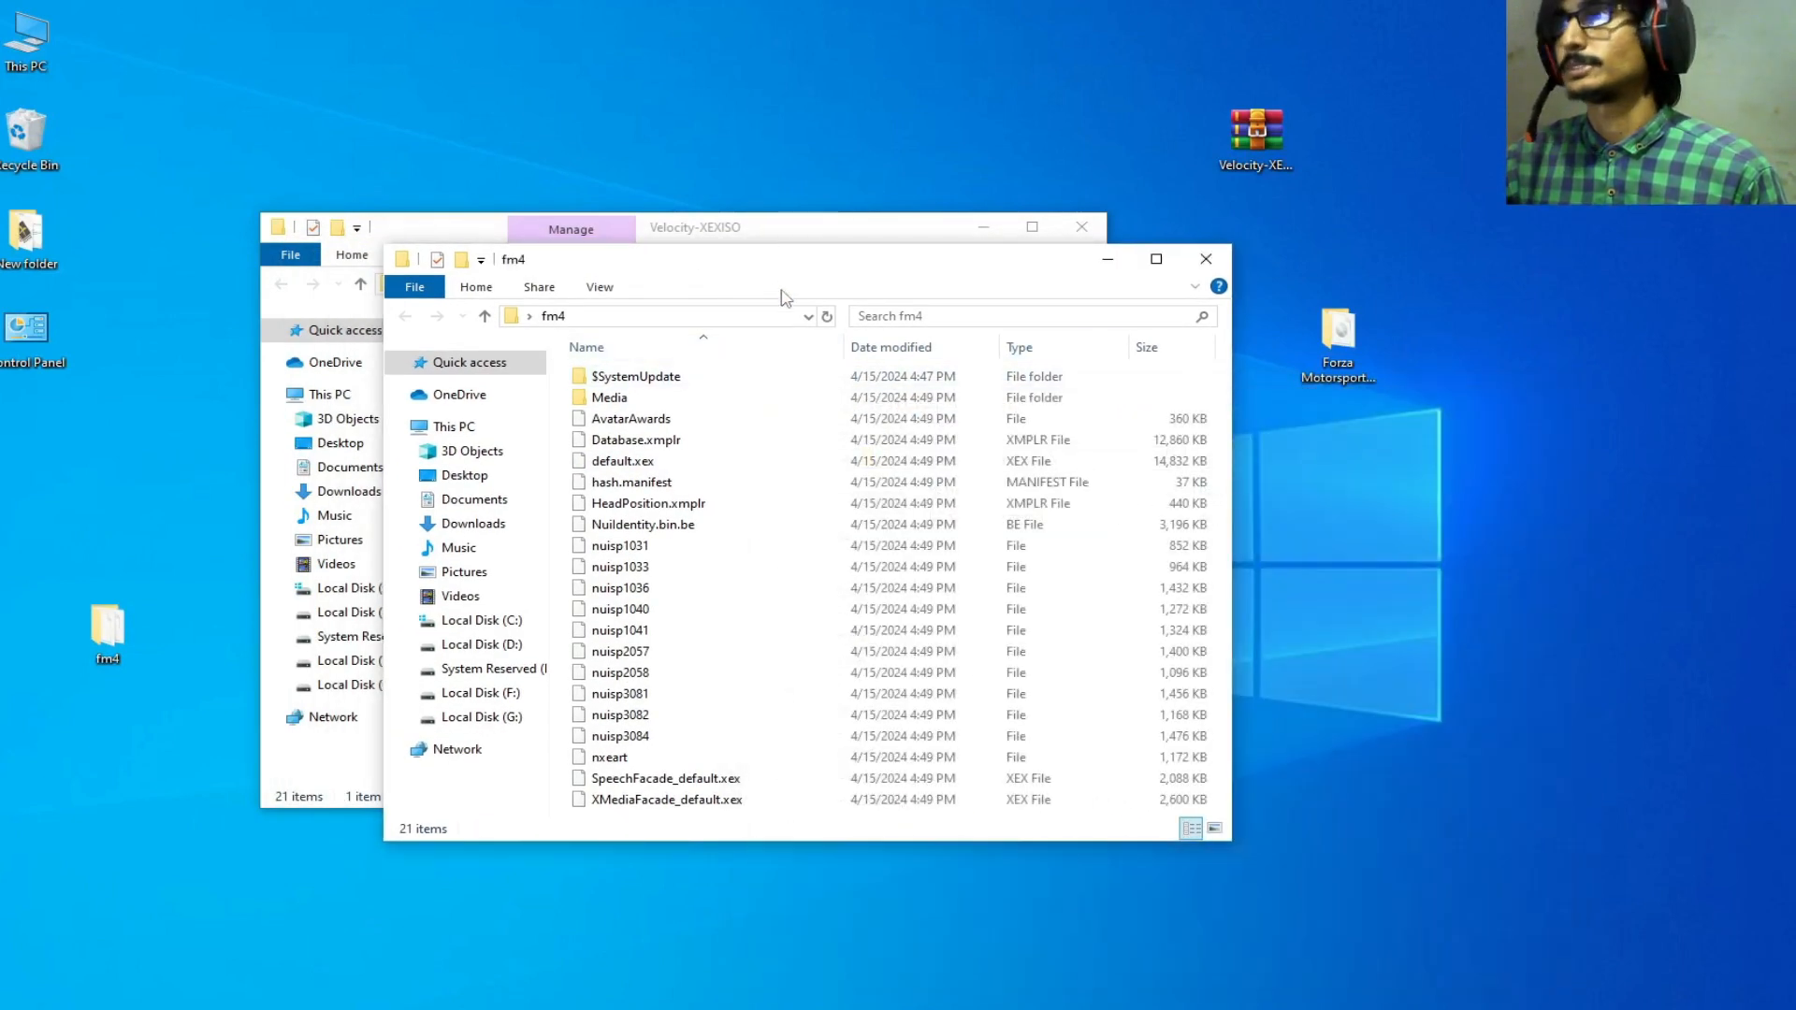
mouse_move(839, 267)
mouse_down()
mouse_move(1203, 323)
mouse_move(1026, 242)
mouse_up()
click(1081, 227)
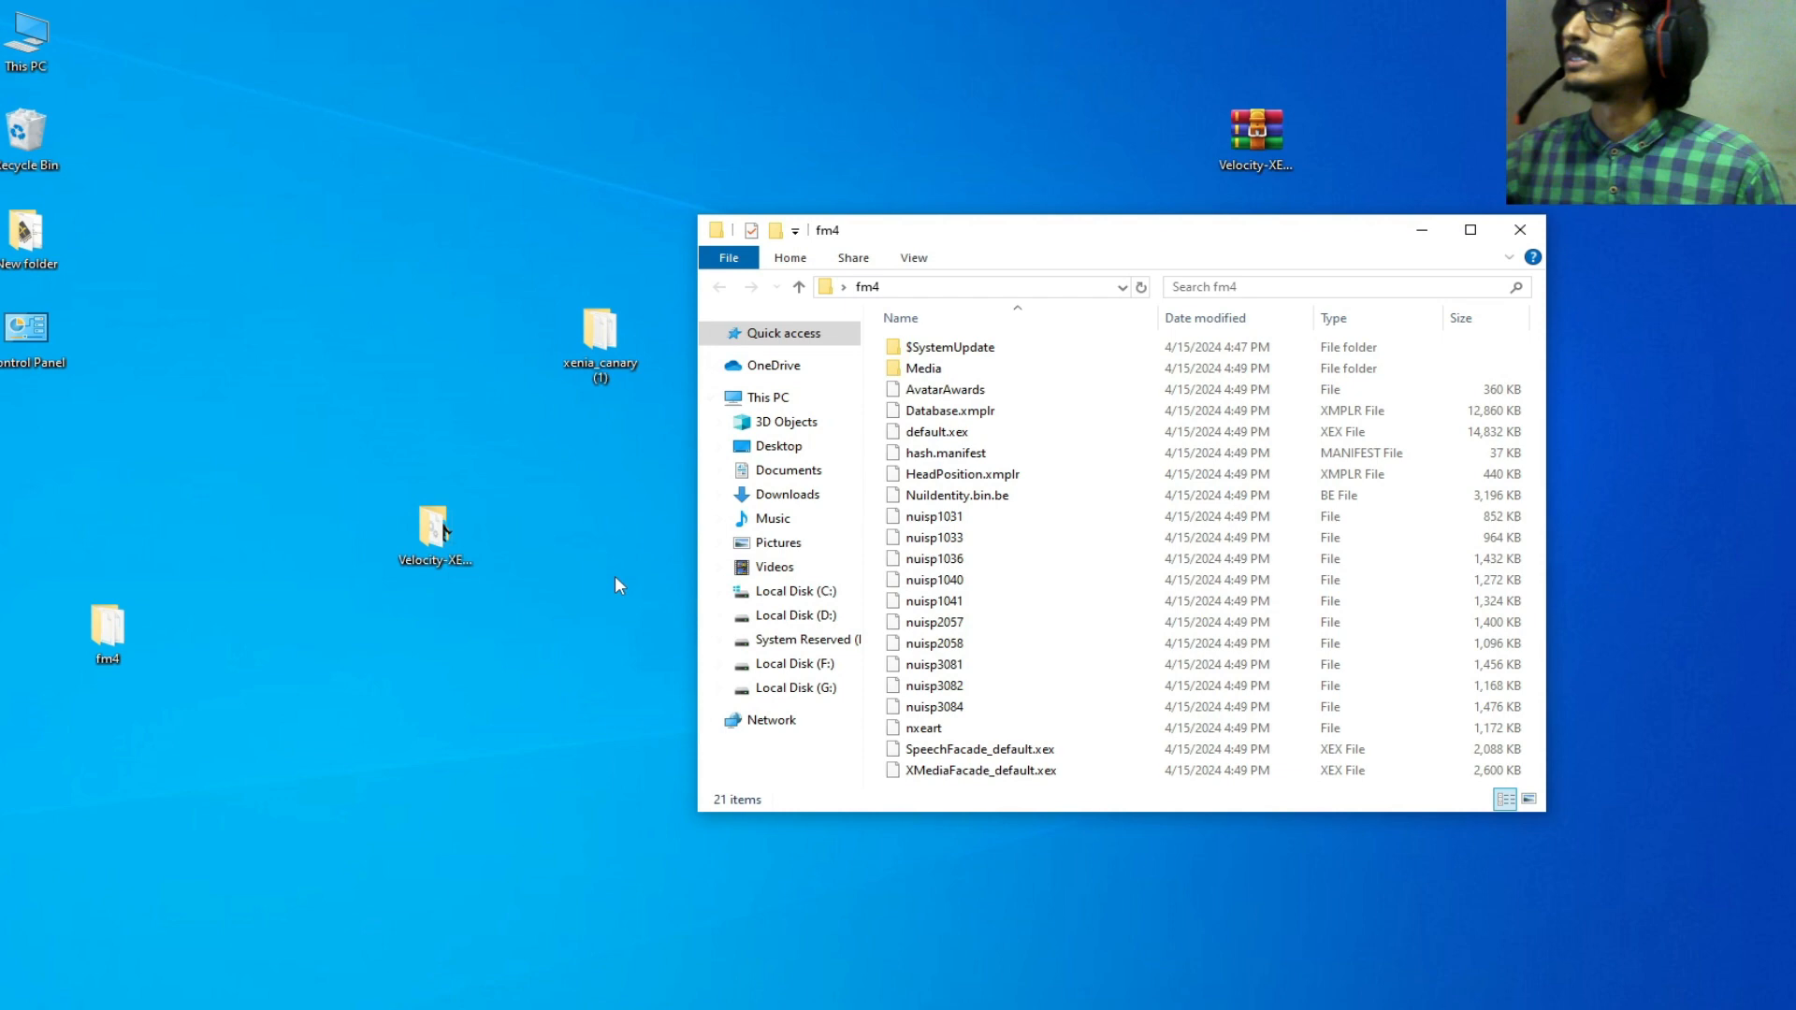
- Open the xenia_canary folder, run xenia_canary.exe once and close it to generate the config file
click(600, 341)
double_click(600, 342)
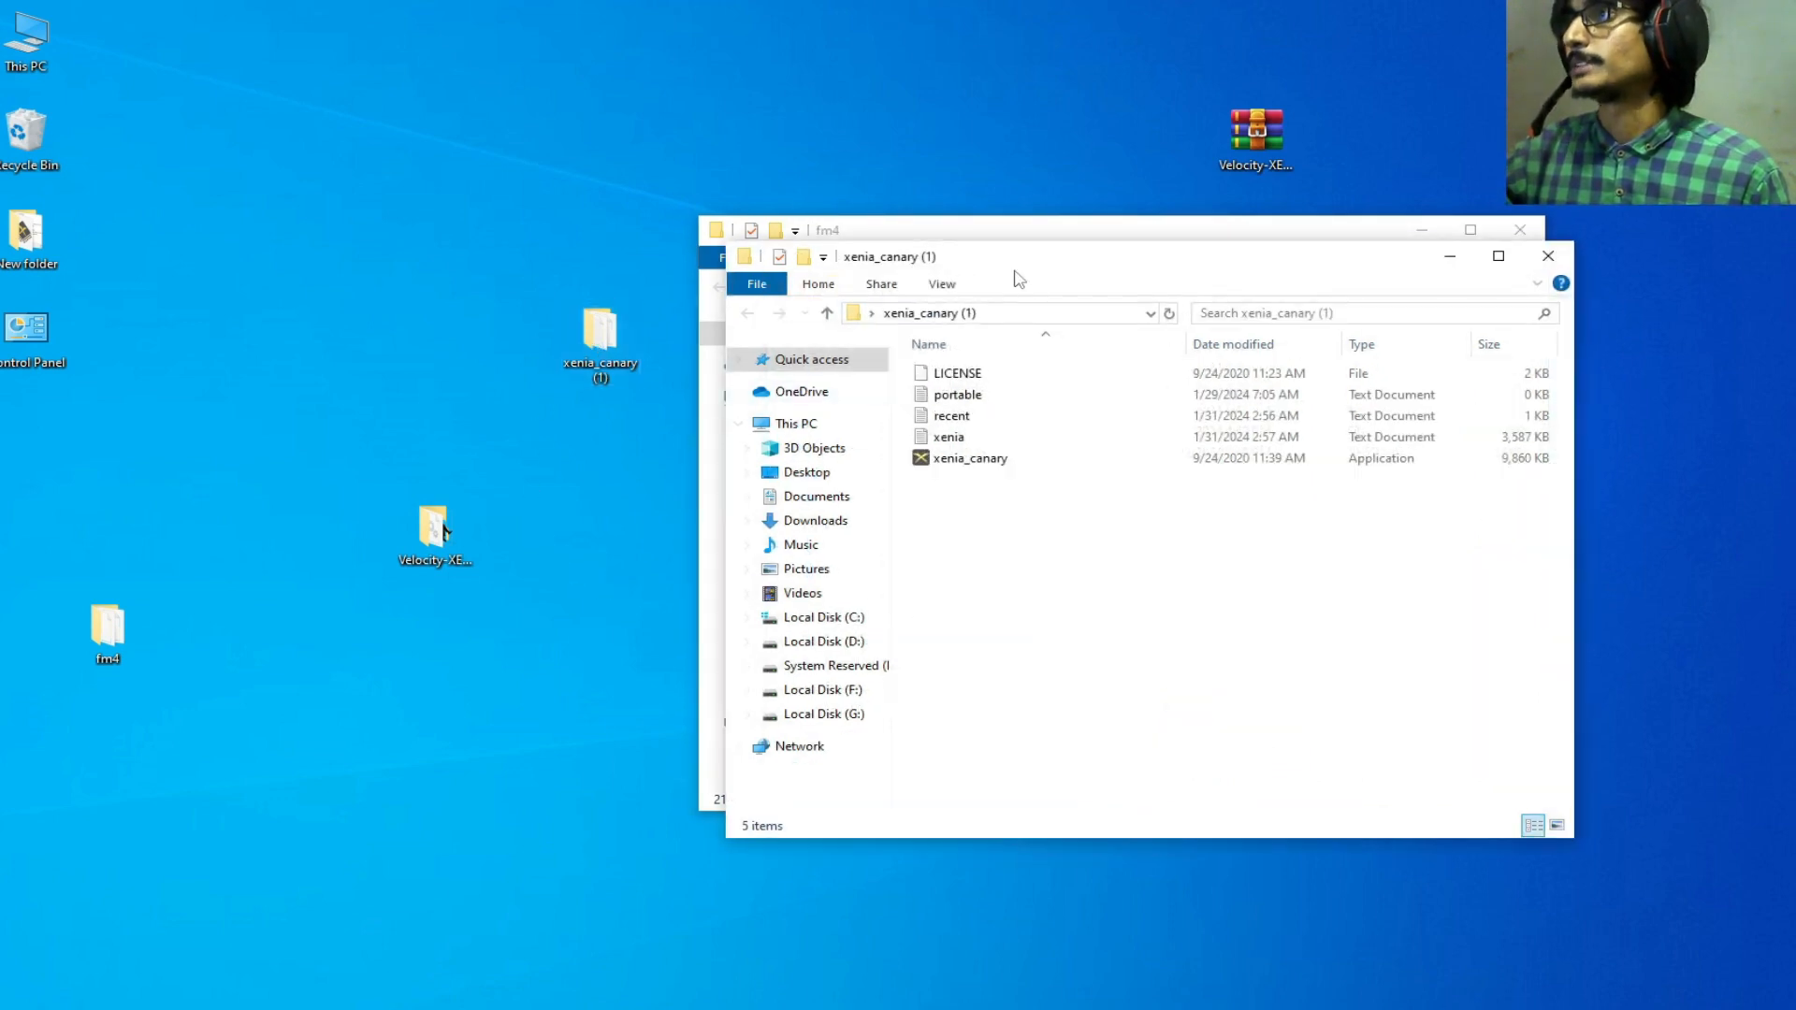
mouse_move(982, 241)
mouse_down()
mouse_move(389, 192)
mouse_move(372, 226)
mouse_up()
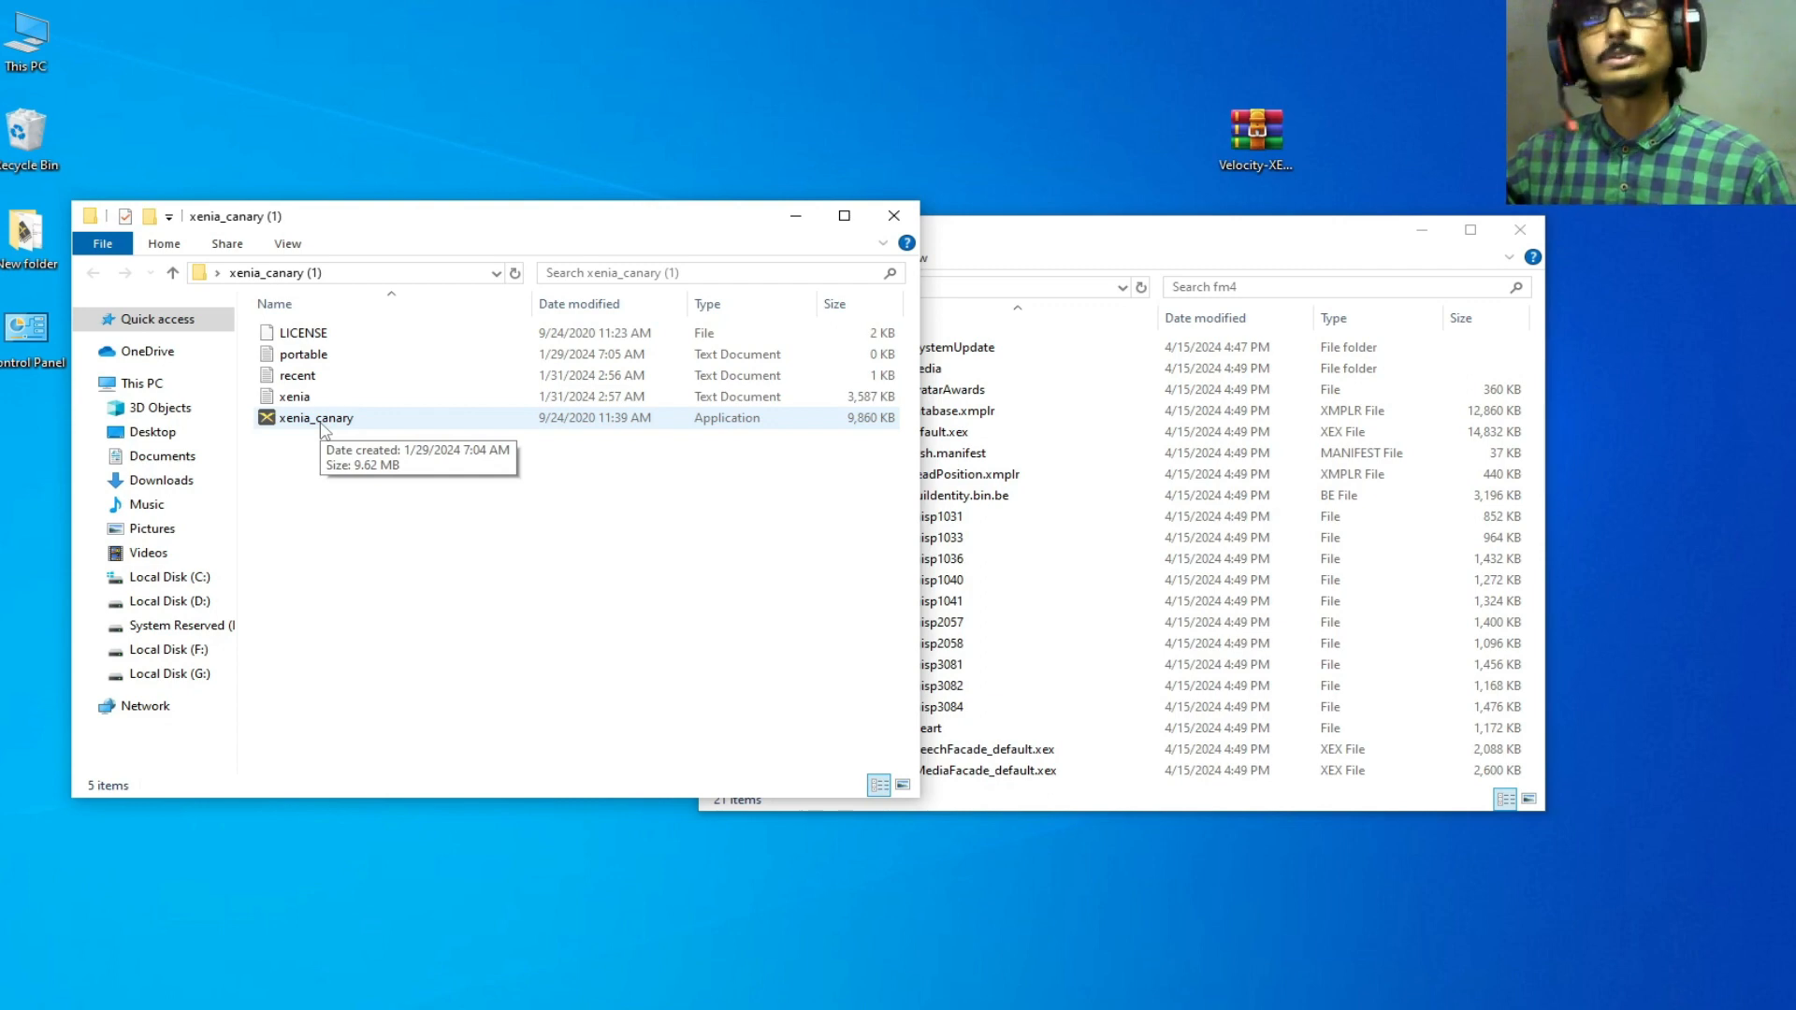
click(316, 419)
right_click(320, 421)
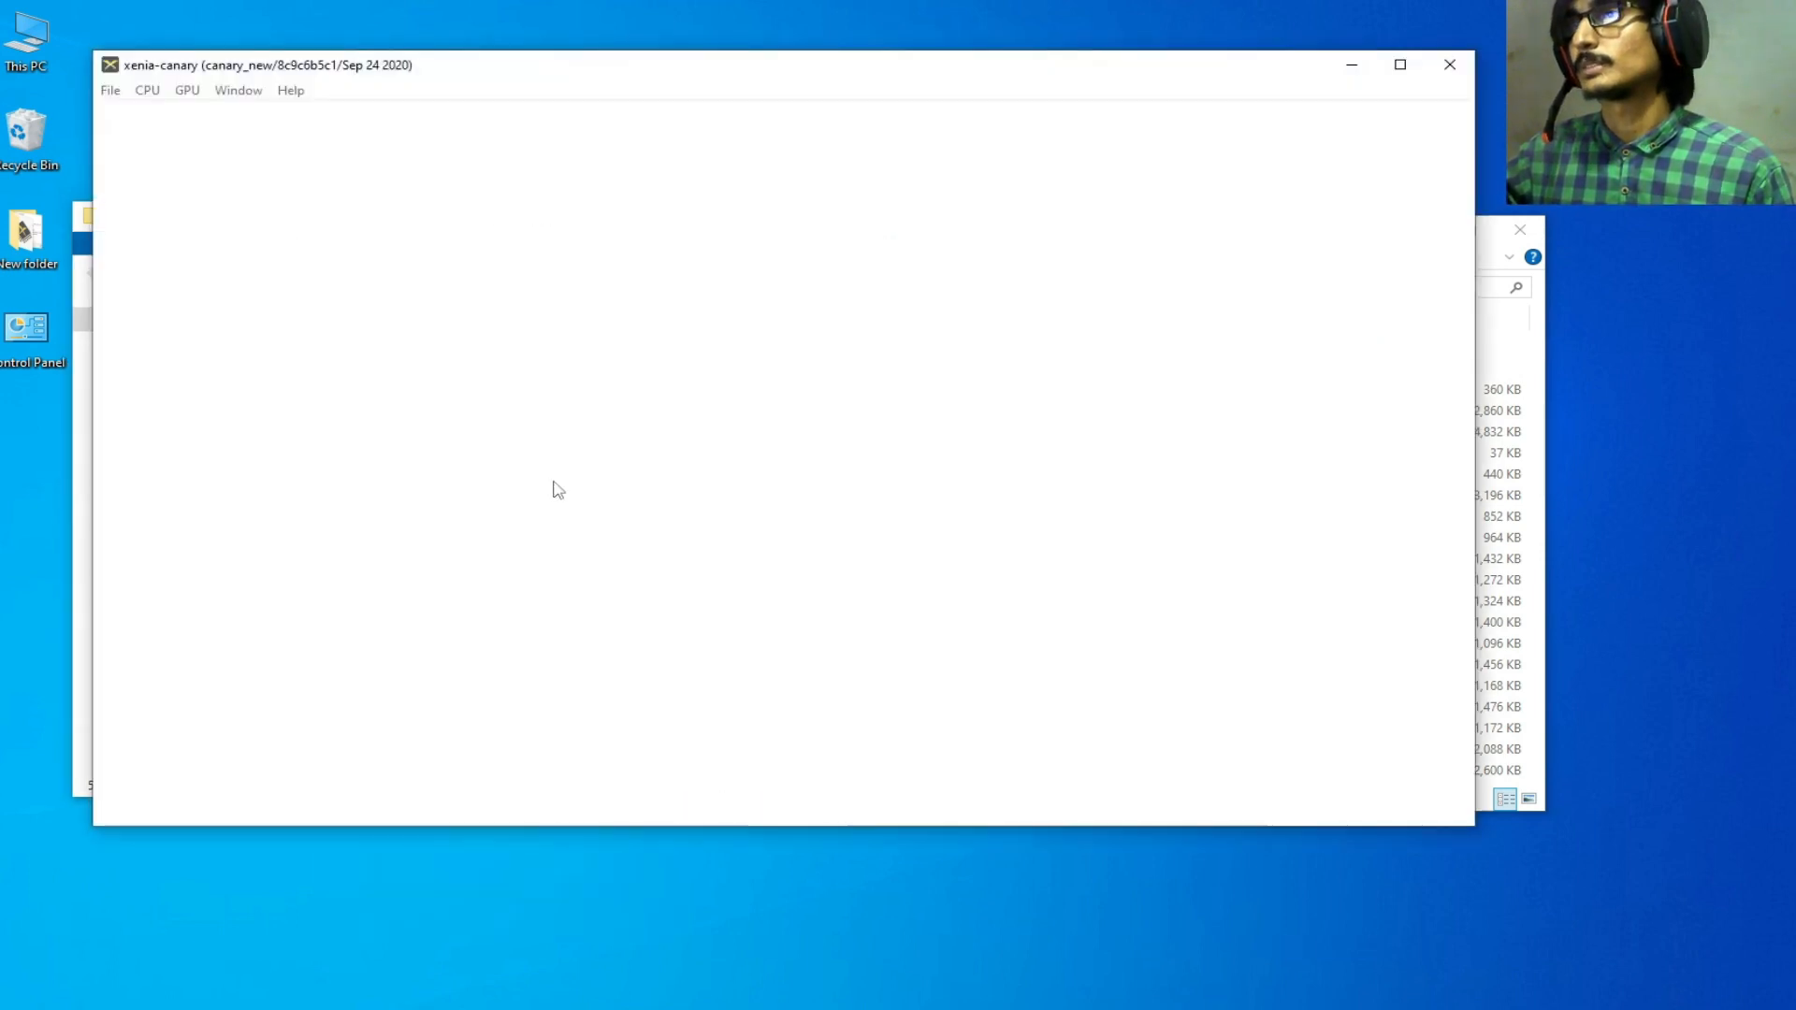
click(1450, 65)
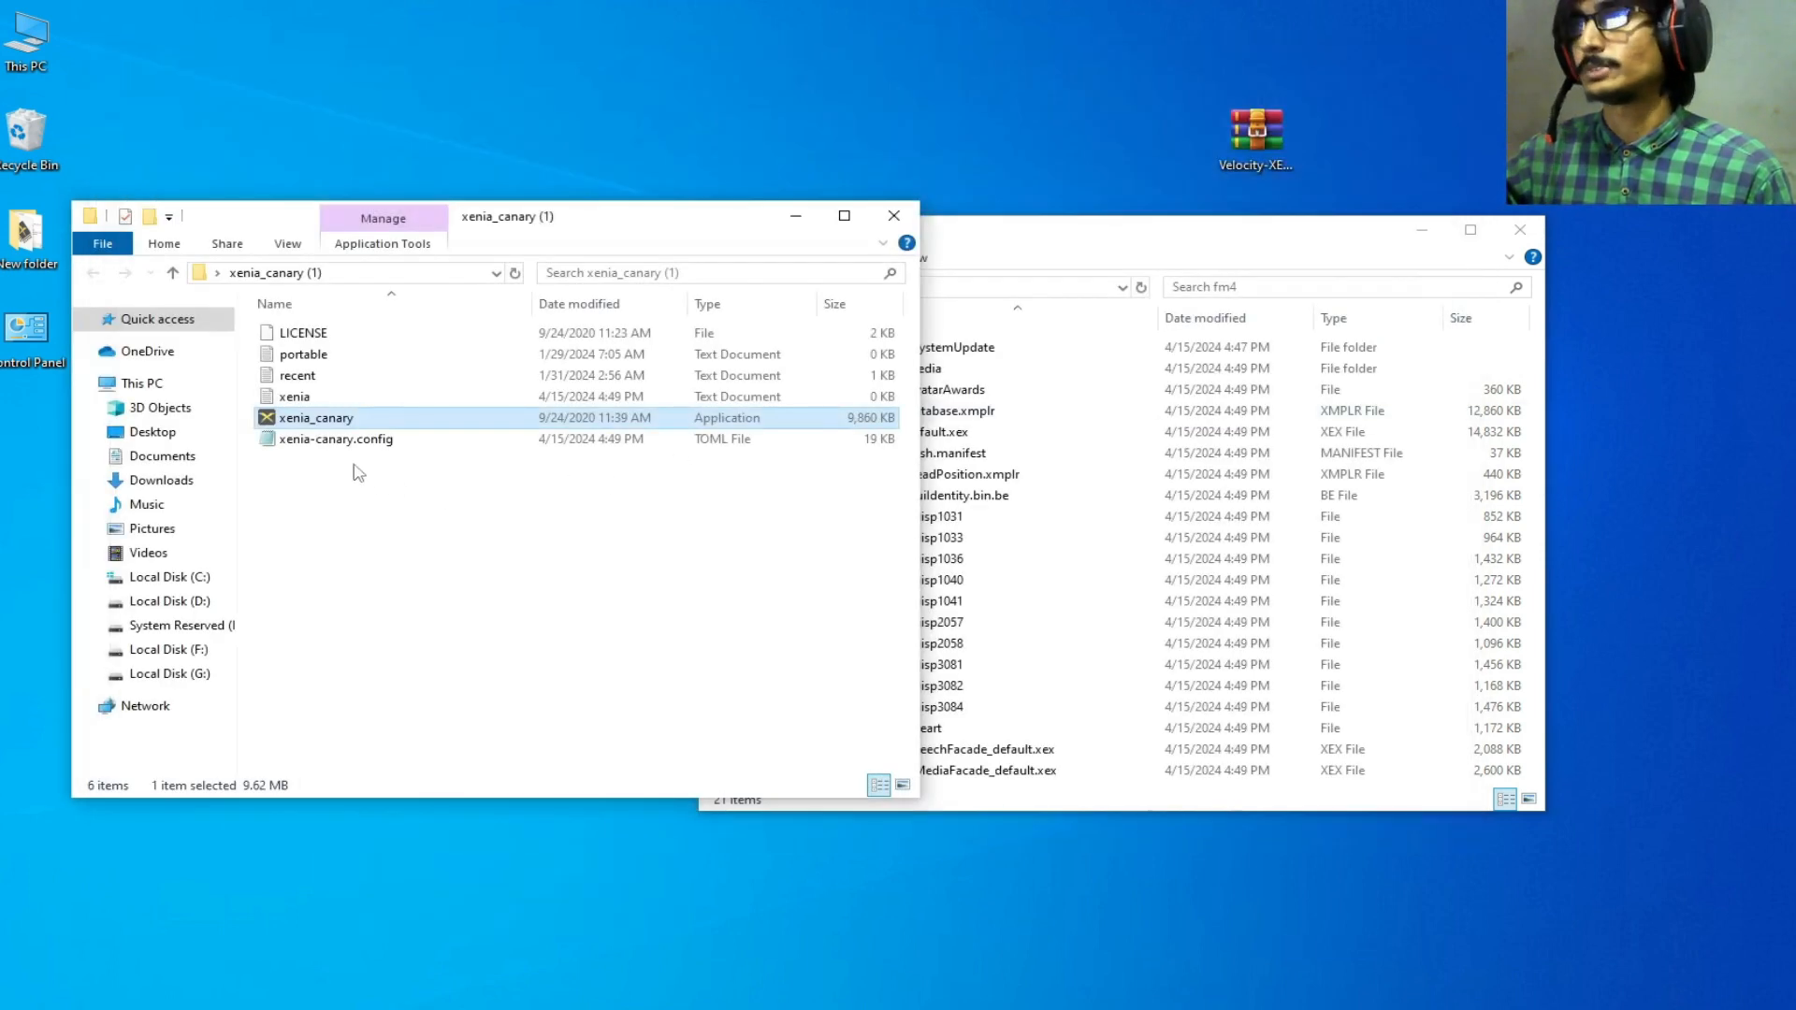
- Open xenia-canary.config in Notepad and replace mount_cache's false value with true
right_click(332, 441)
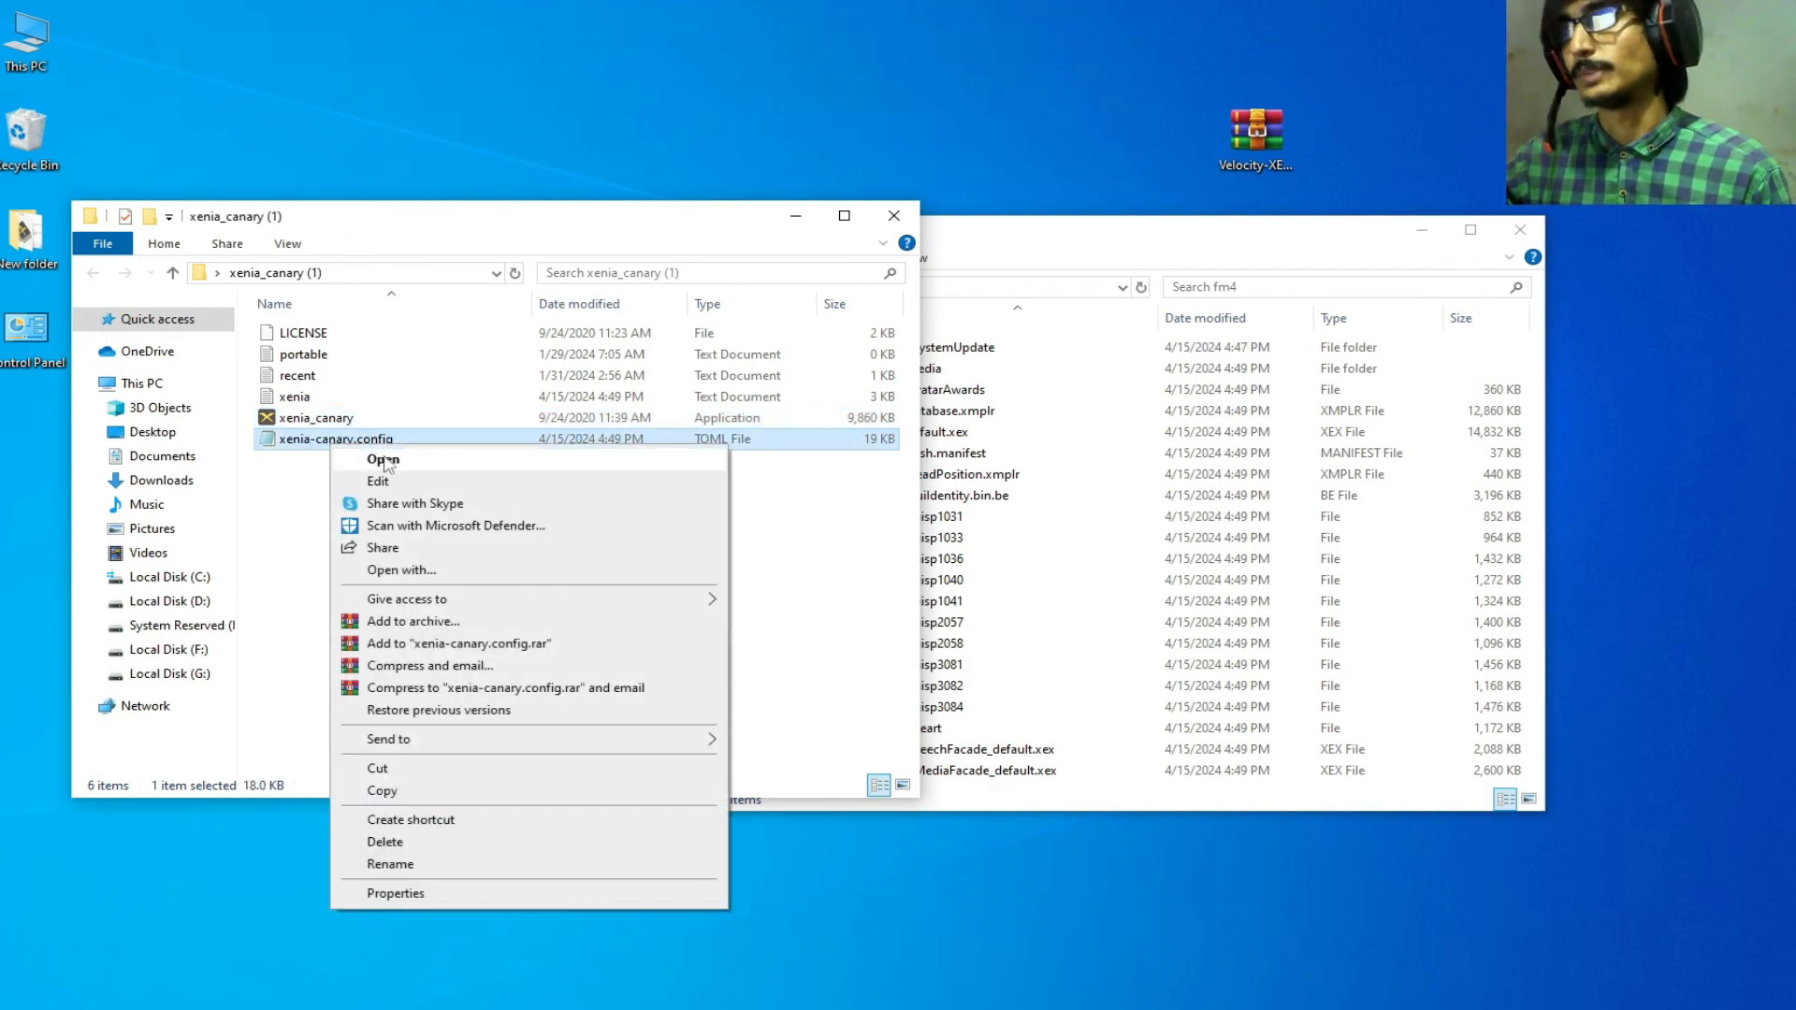
click(454, 571)
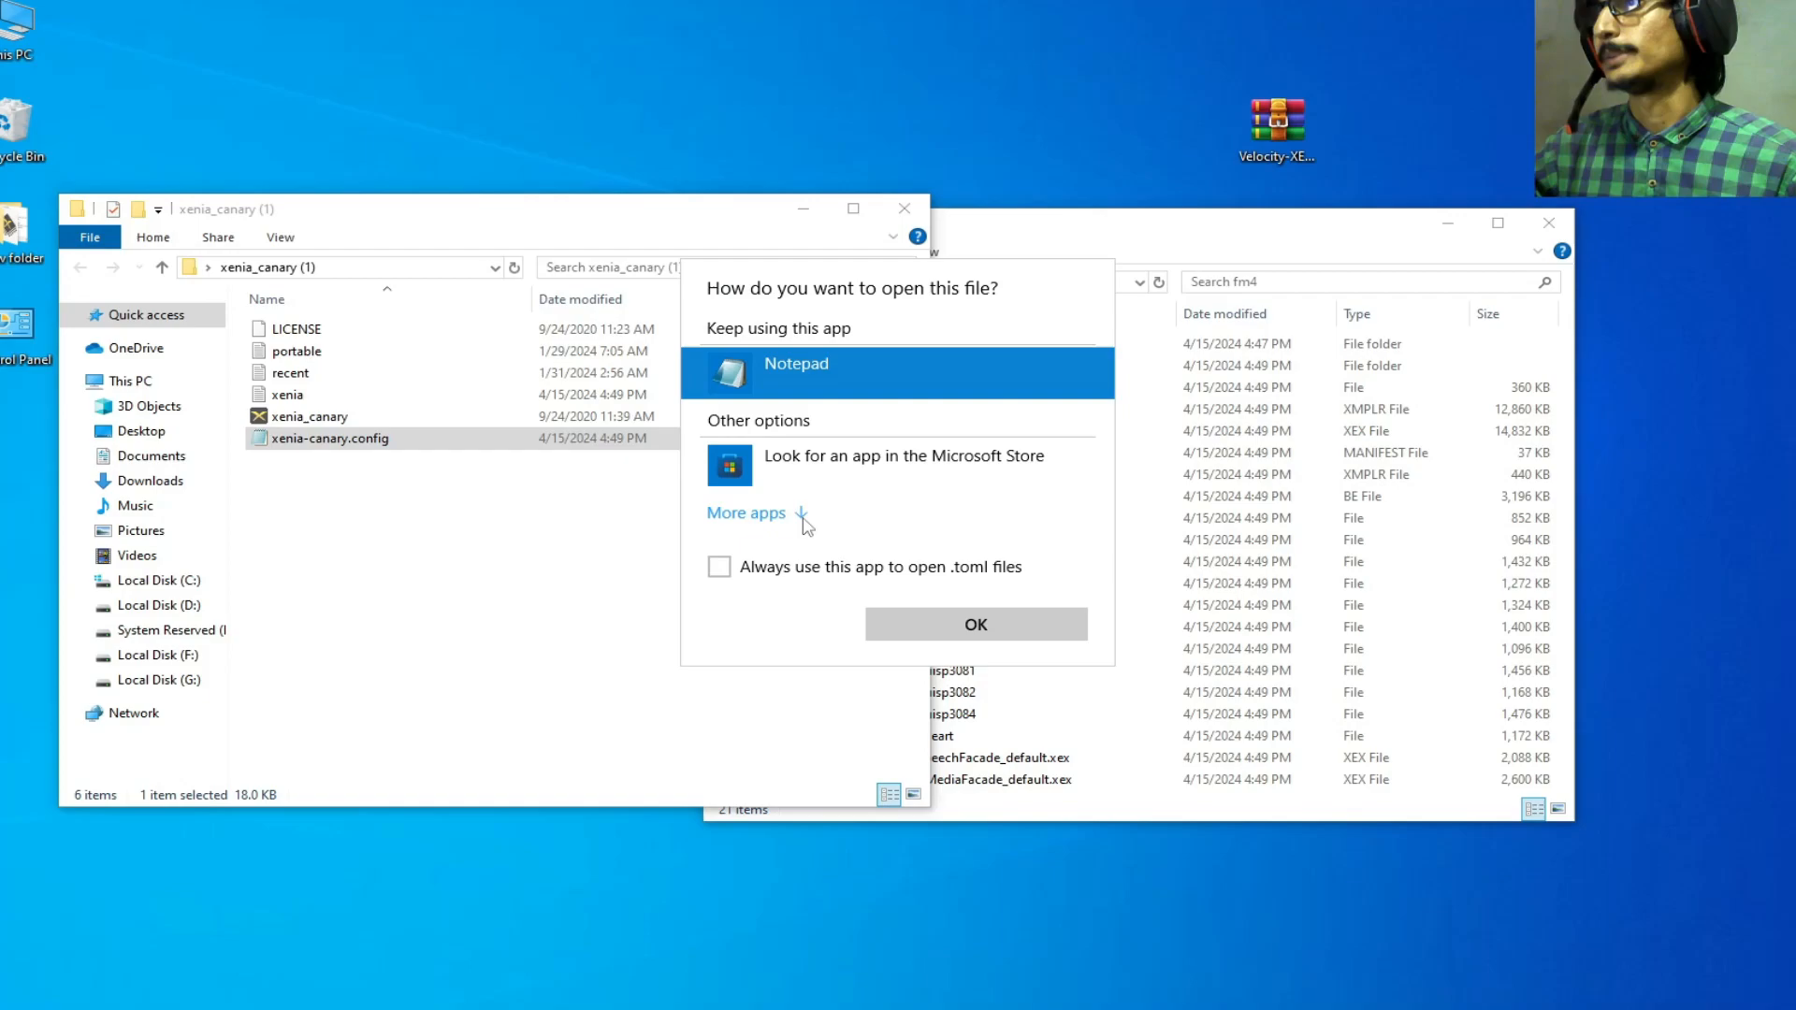
click(849, 379)
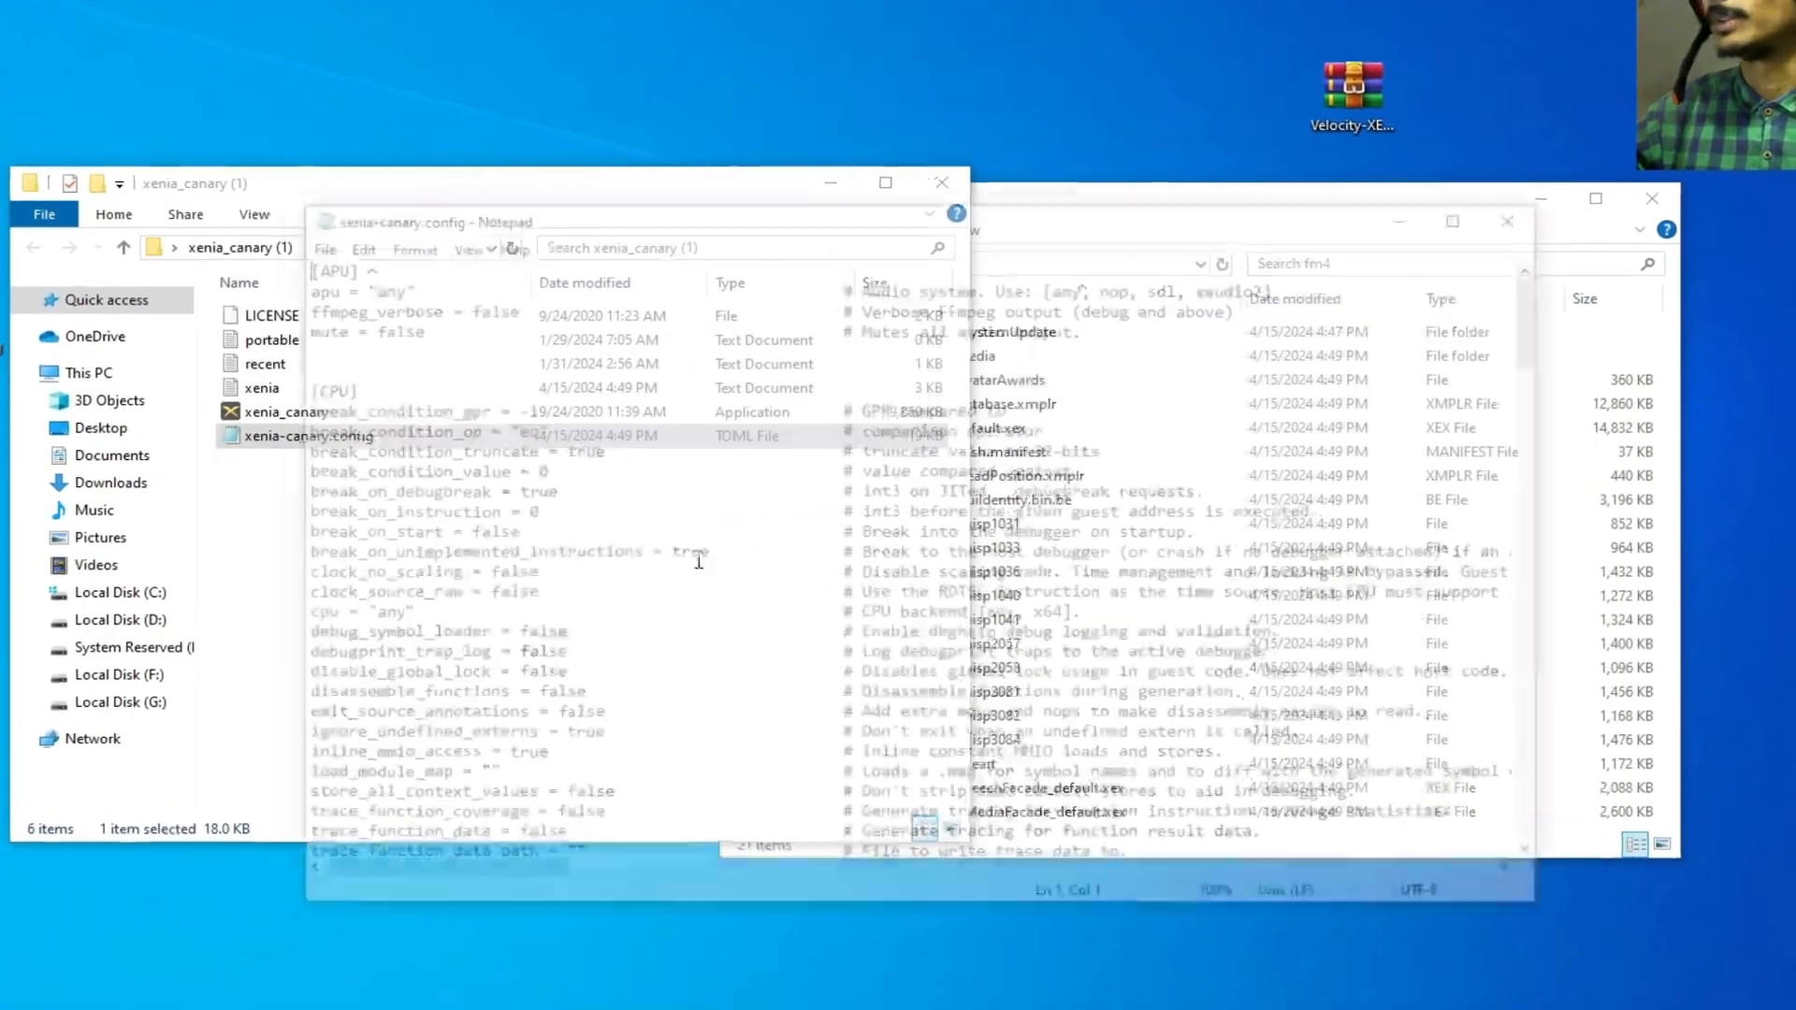
drag(1596, 322, 1601, 450)
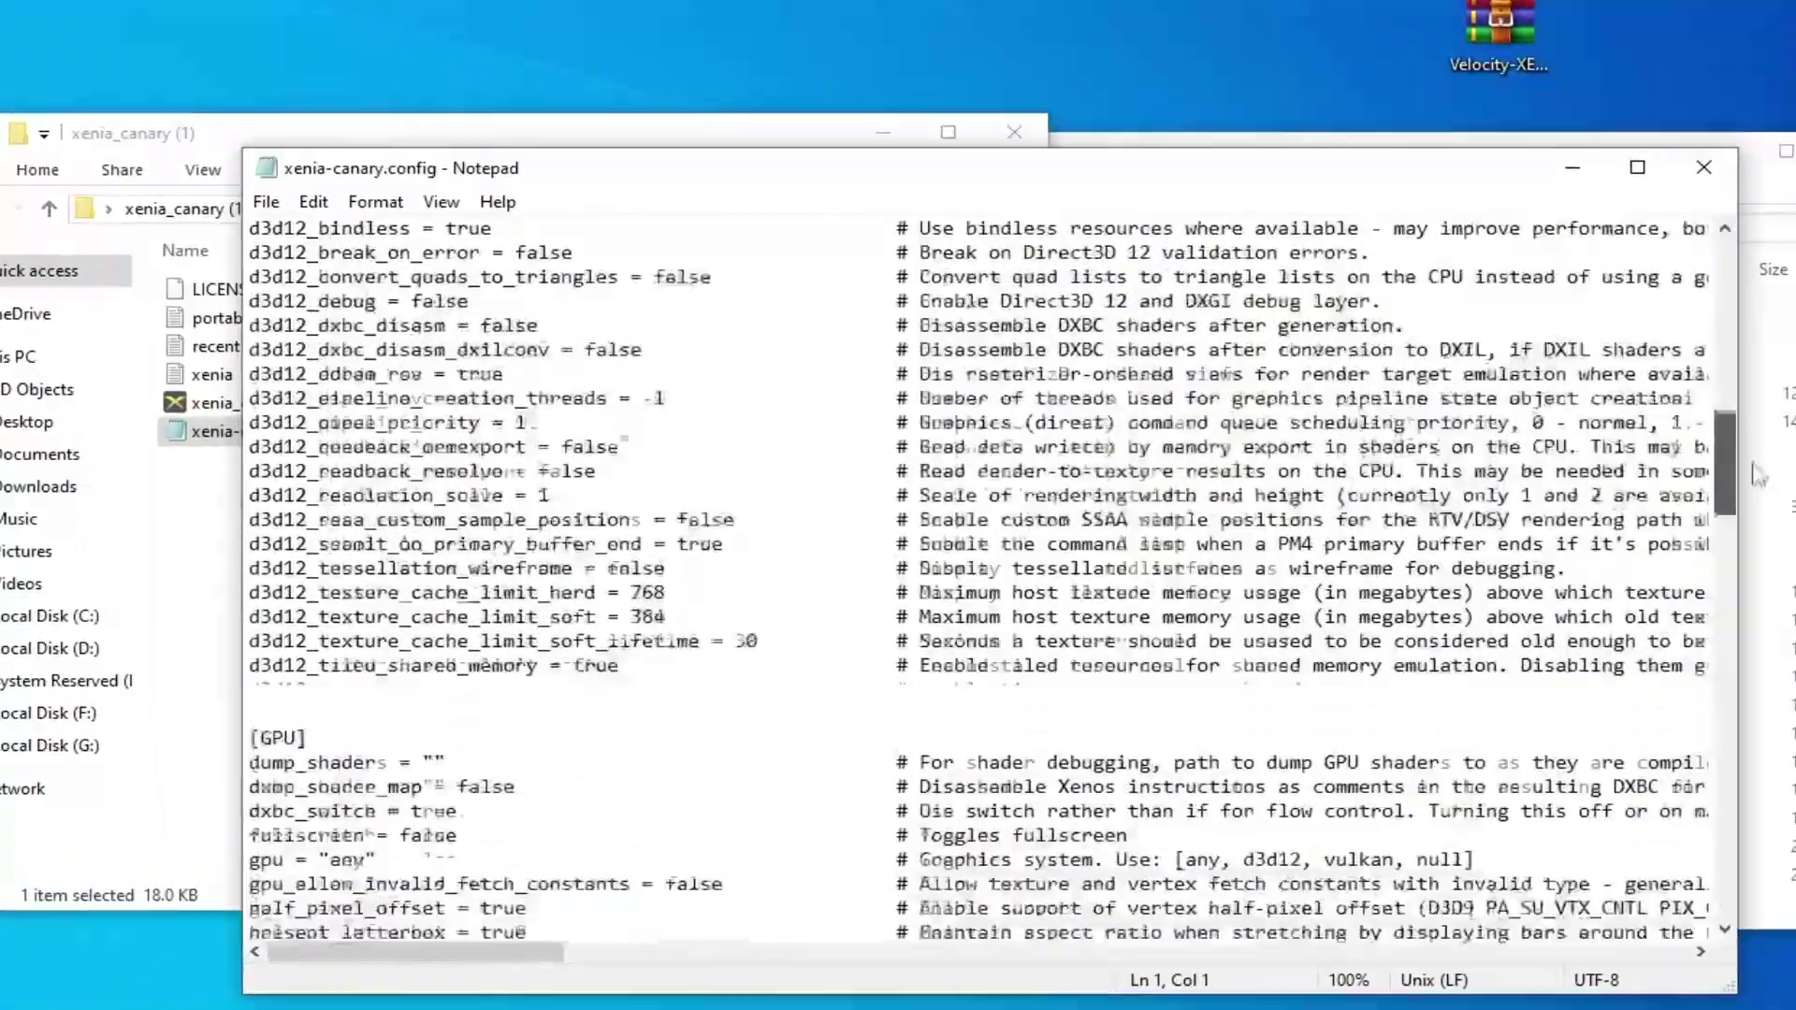
drag(1728, 464, 1737, 730)
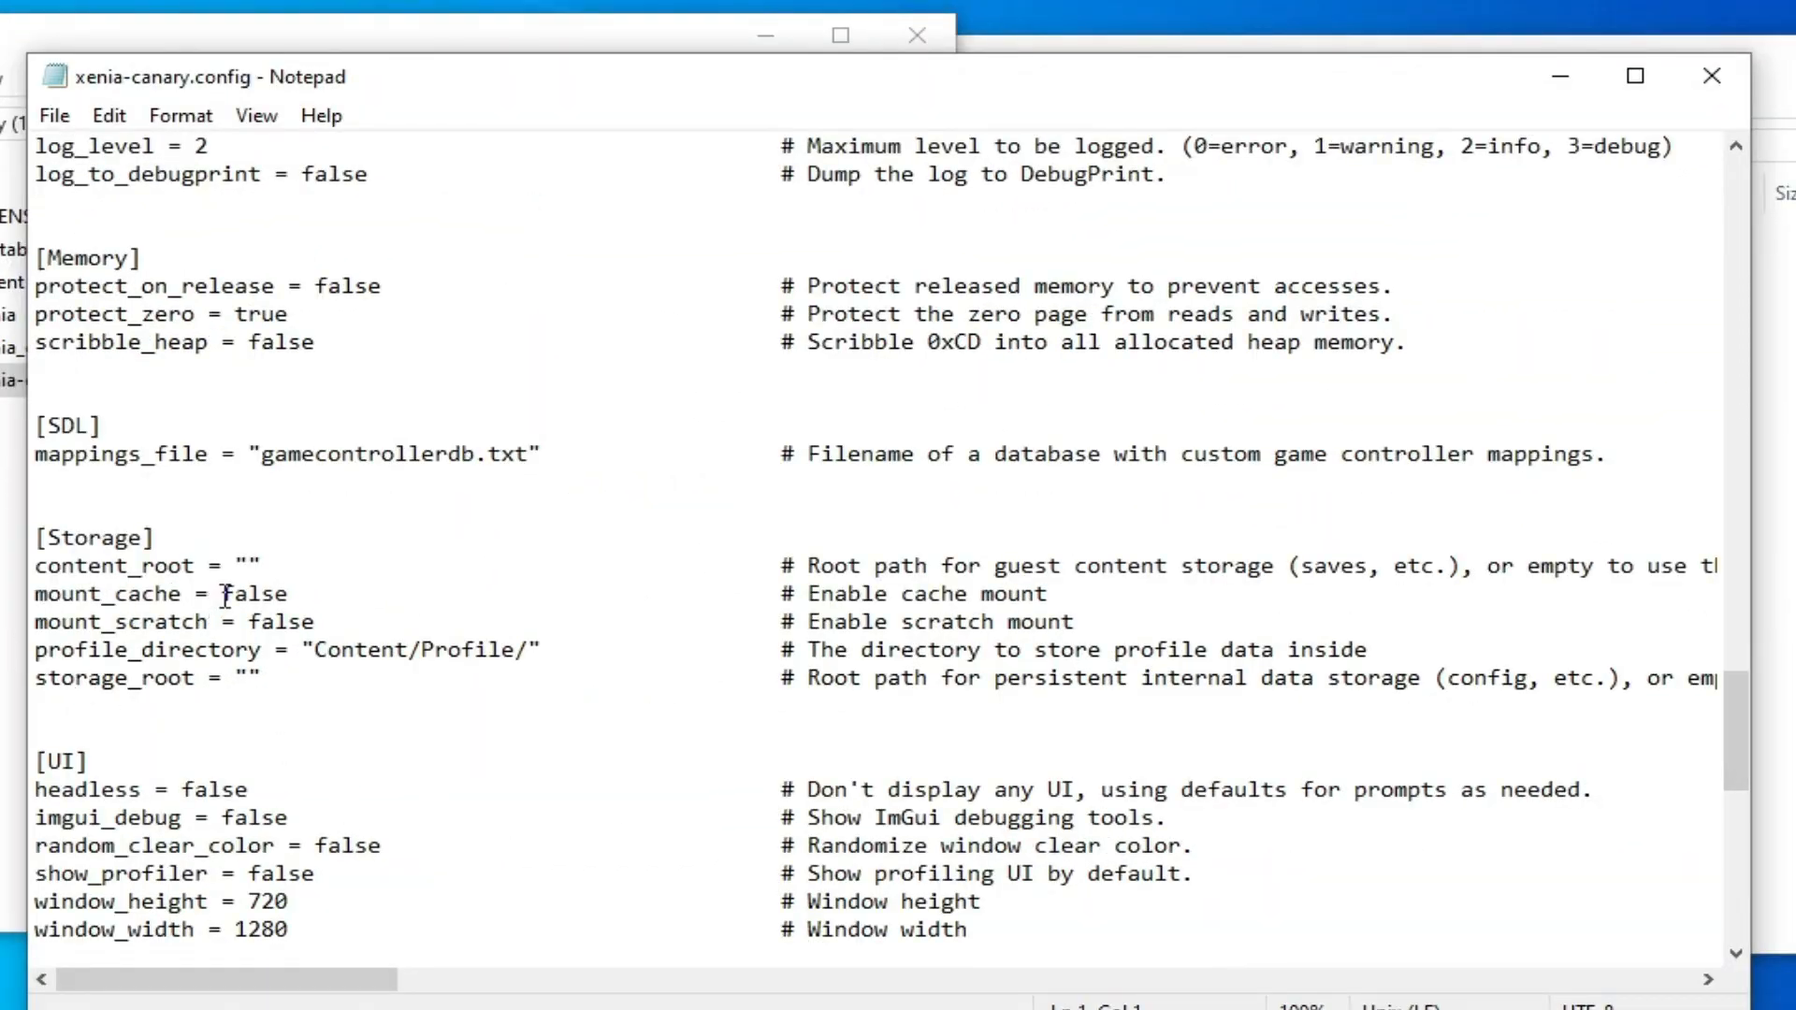
drag(222, 593, 291, 594)
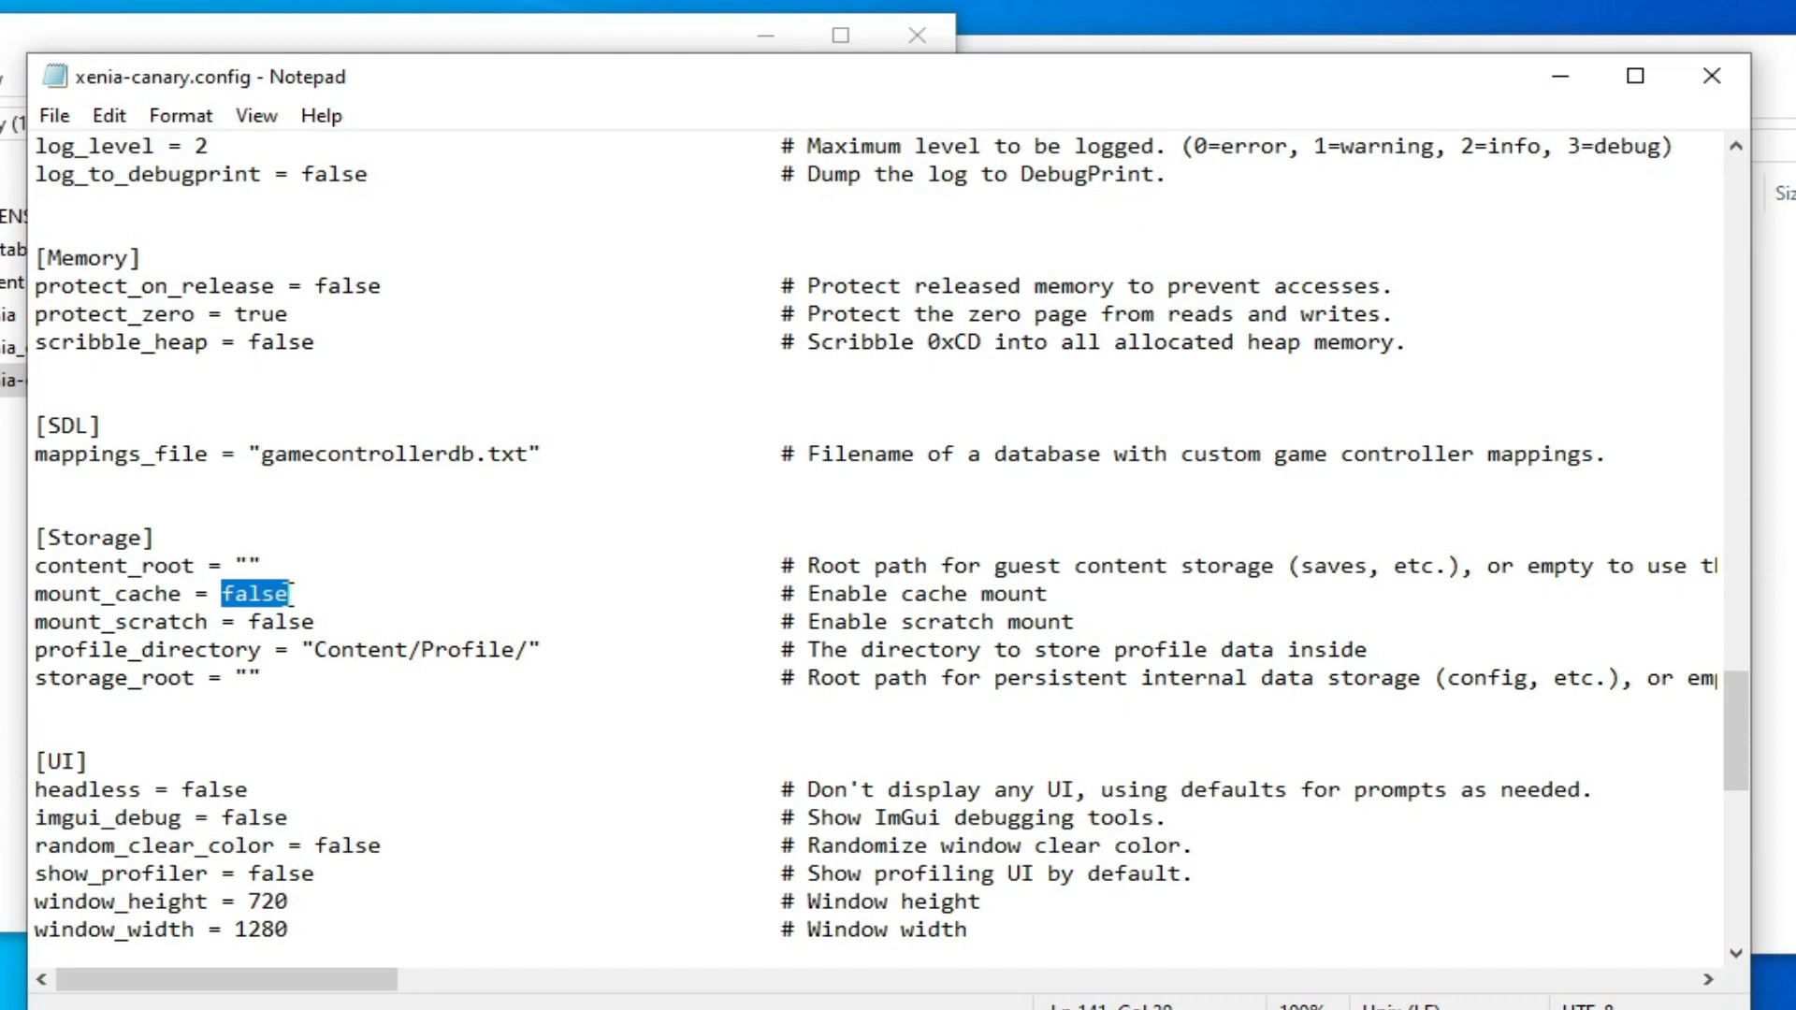
text(tru)
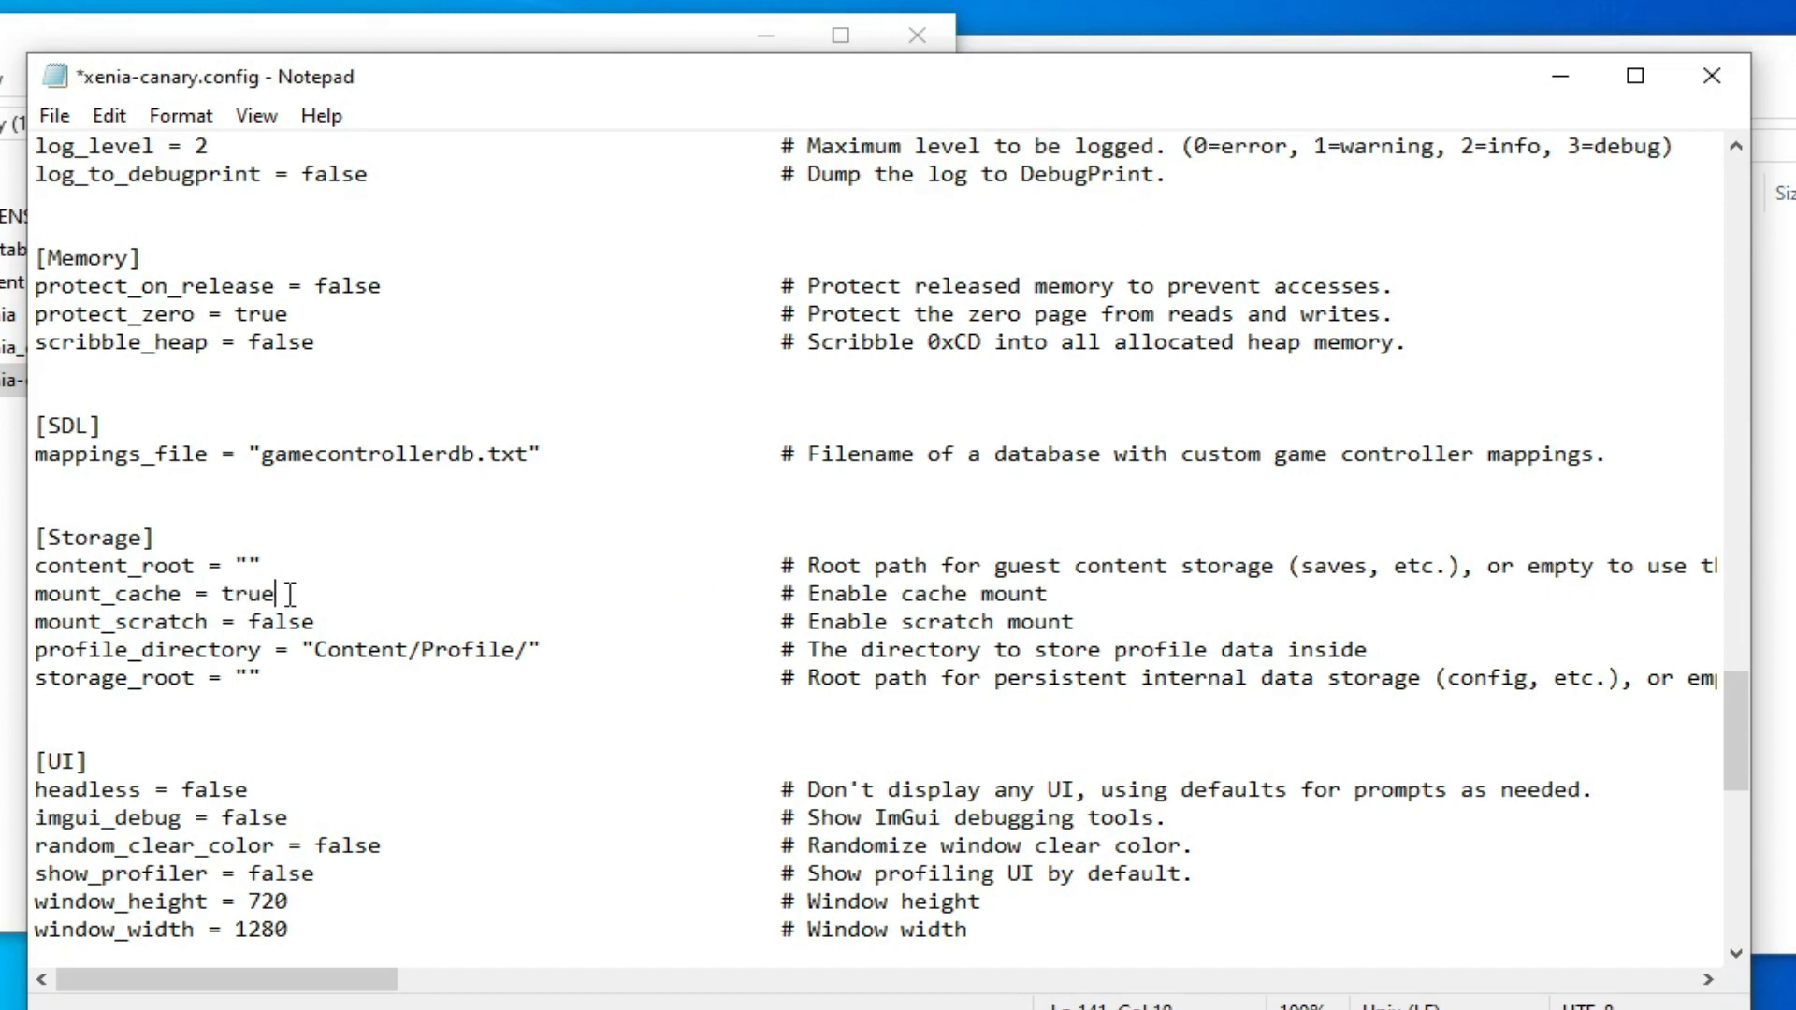
- Save the config, then change gpu from "any" to "d3d12" using the comment text and save again
click(55, 116)
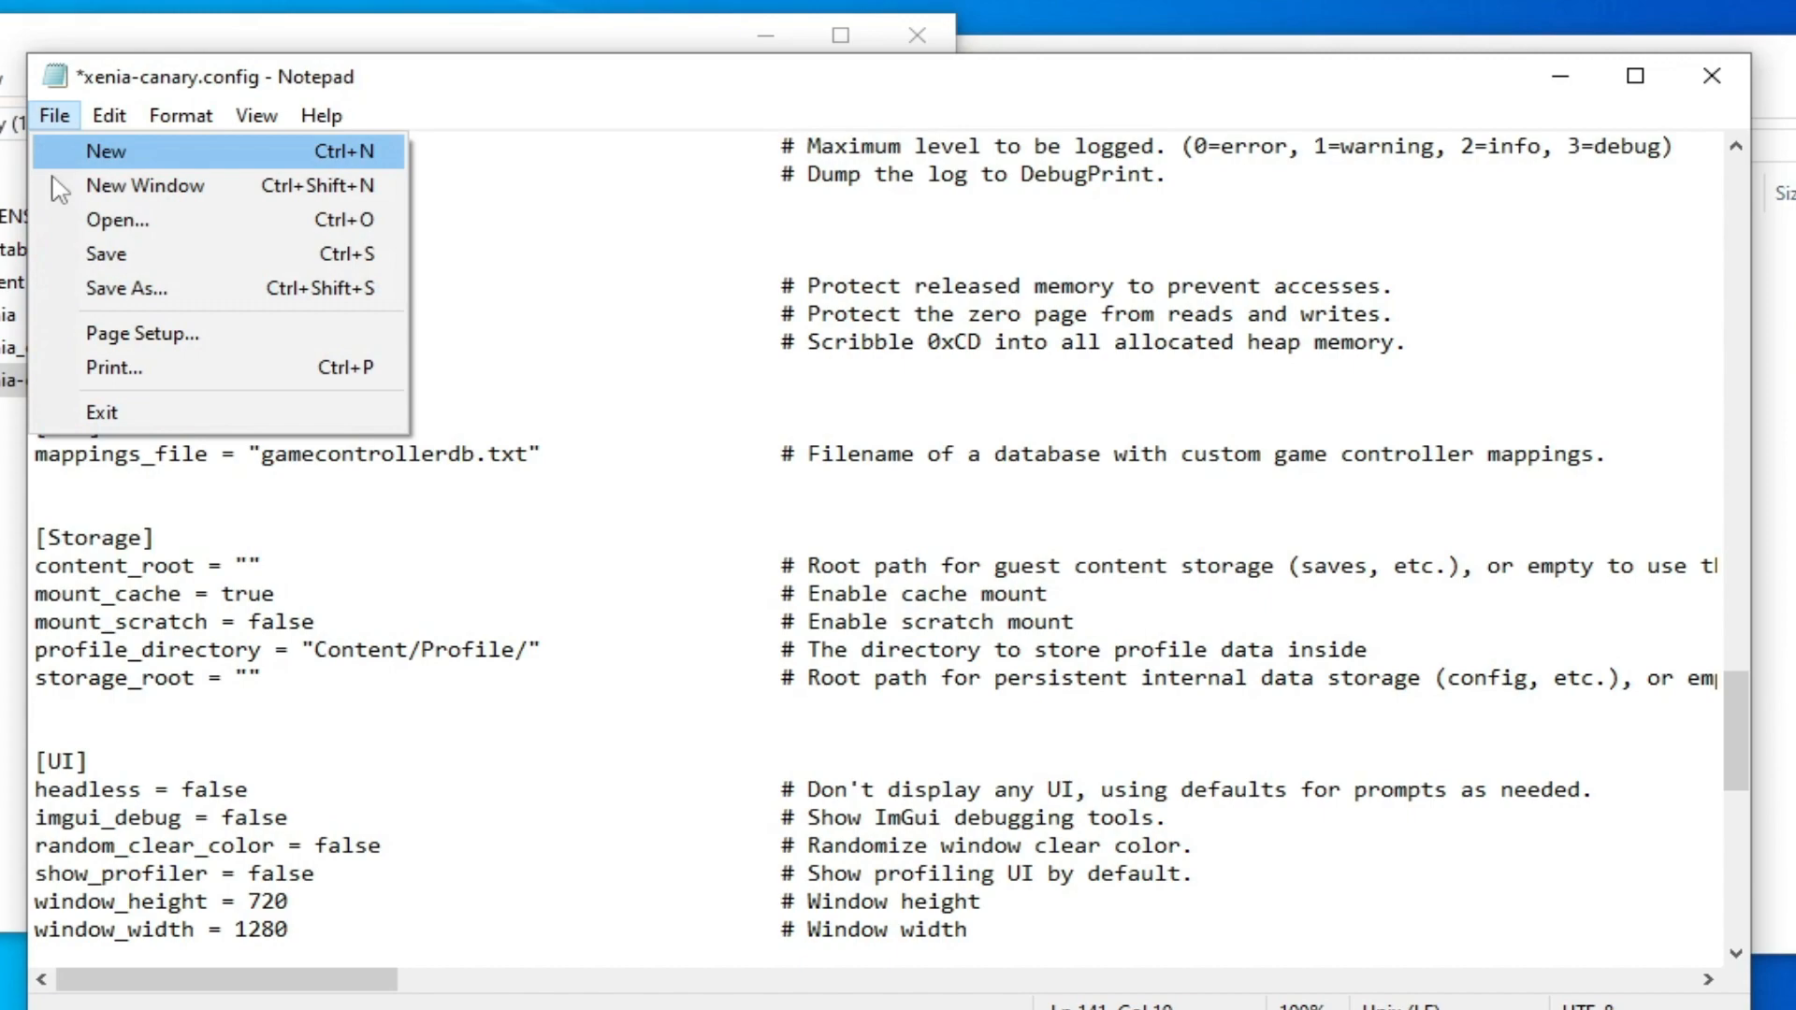
click(120, 253)
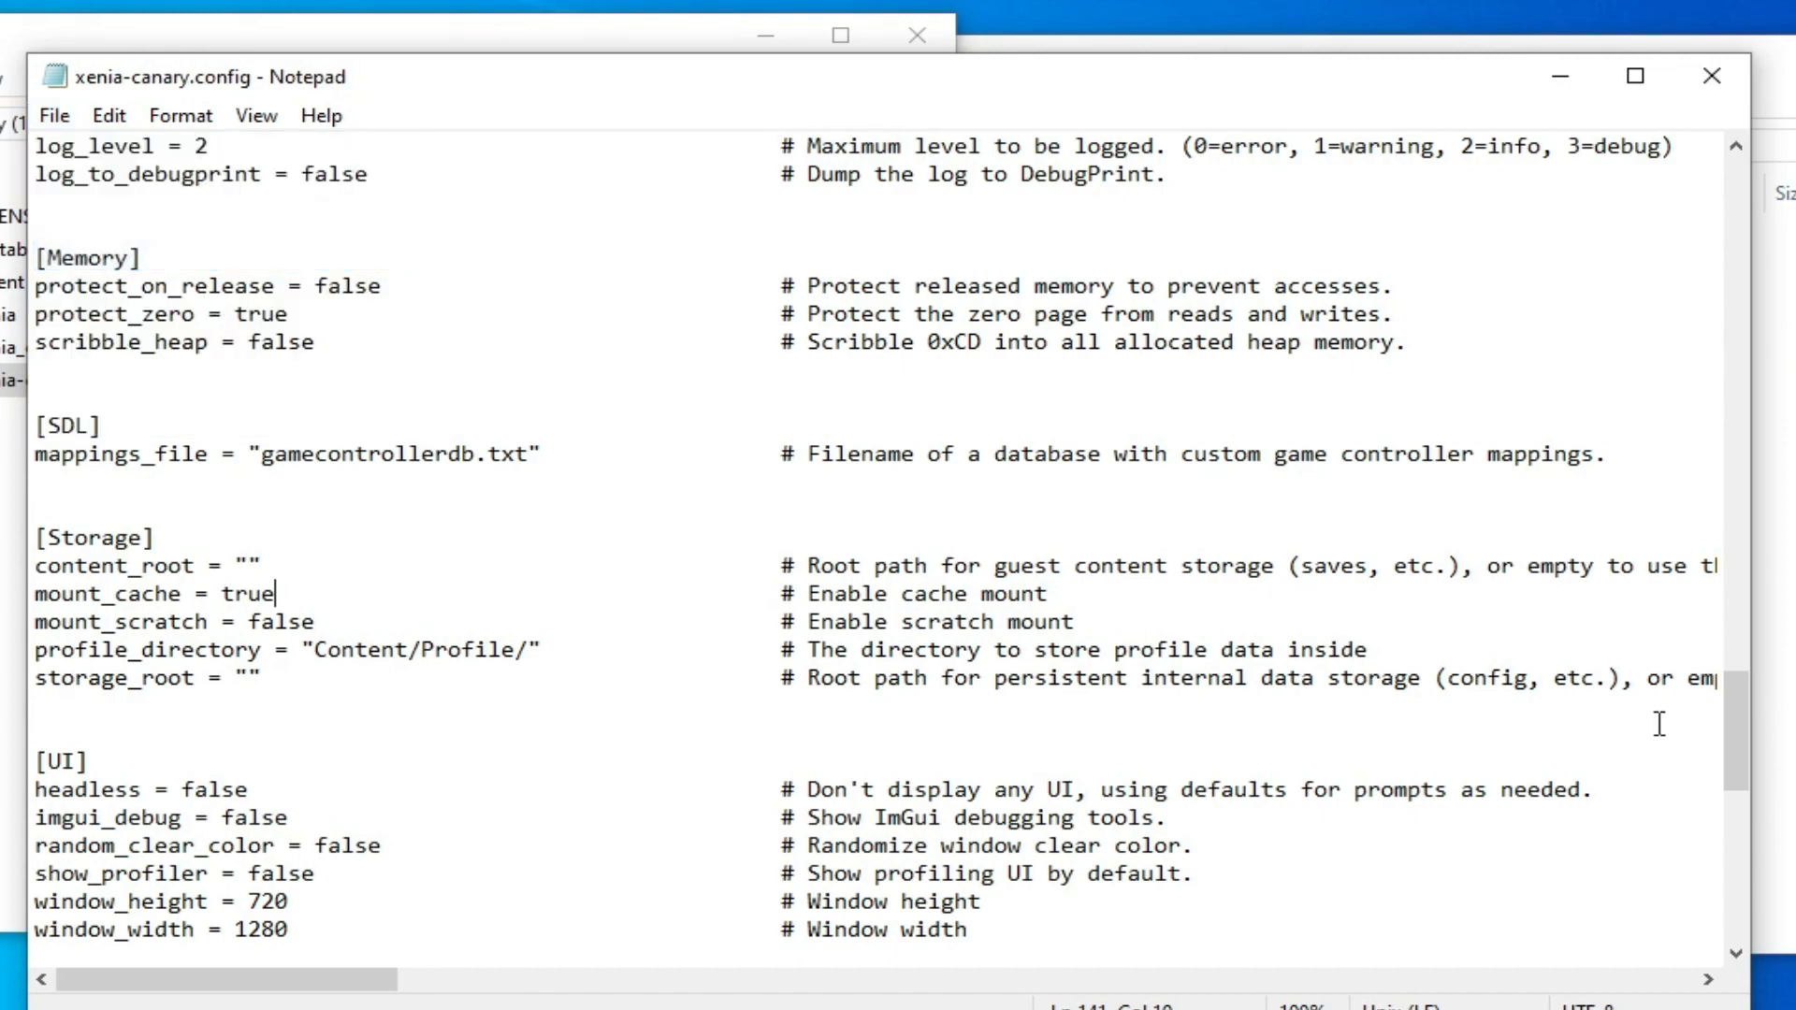
drag(1735, 731, 1737, 484)
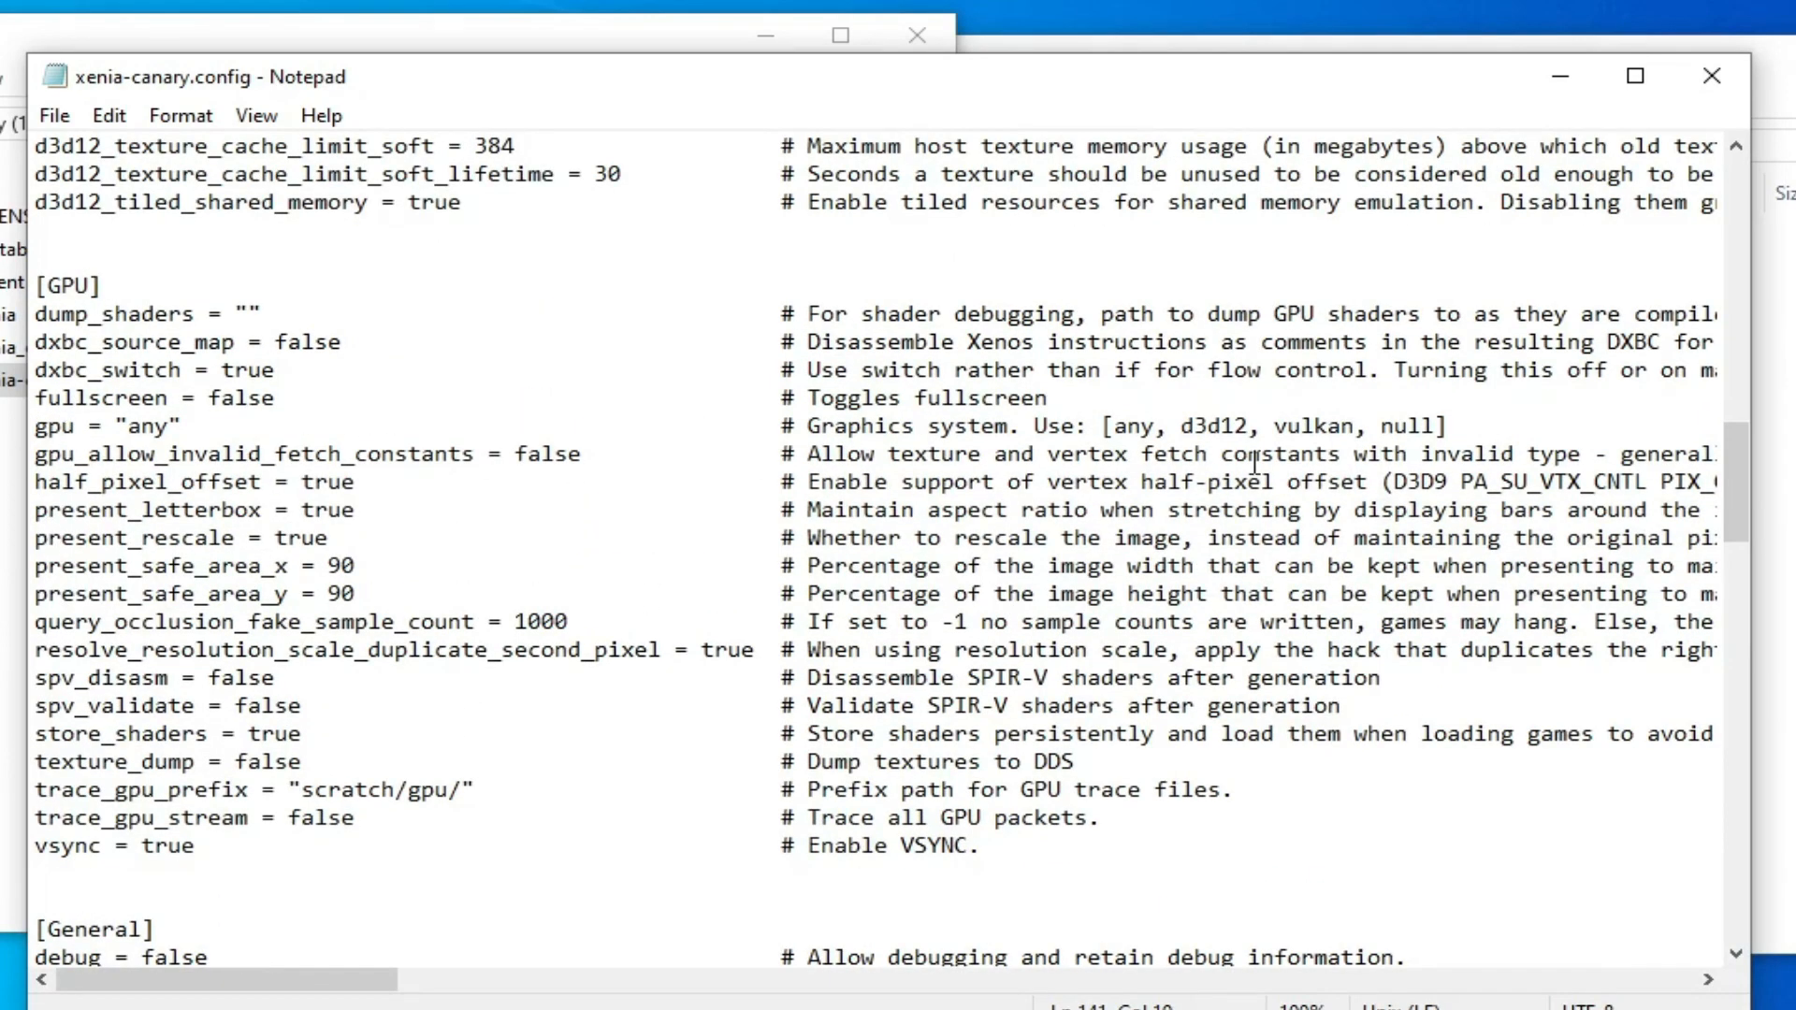
drag(1182, 425, 1242, 426)
right_click(1247, 426)
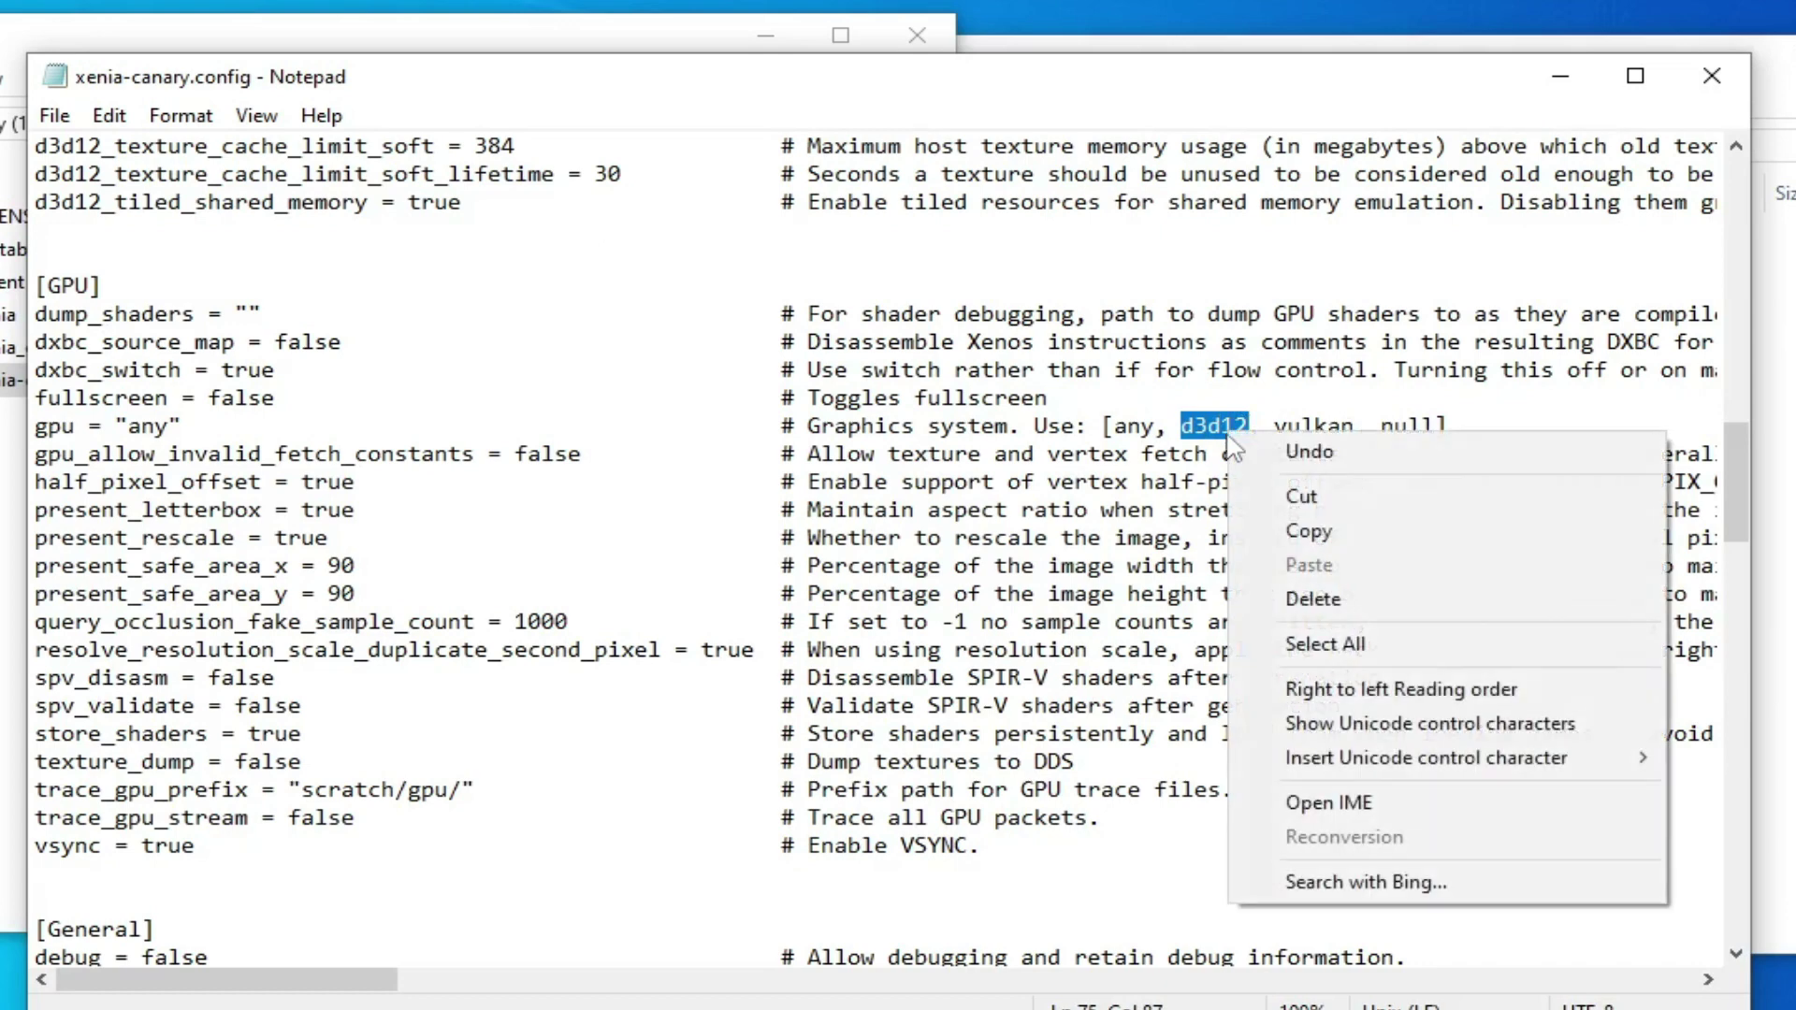
click(1311, 527)
drag(128, 425, 166, 426)
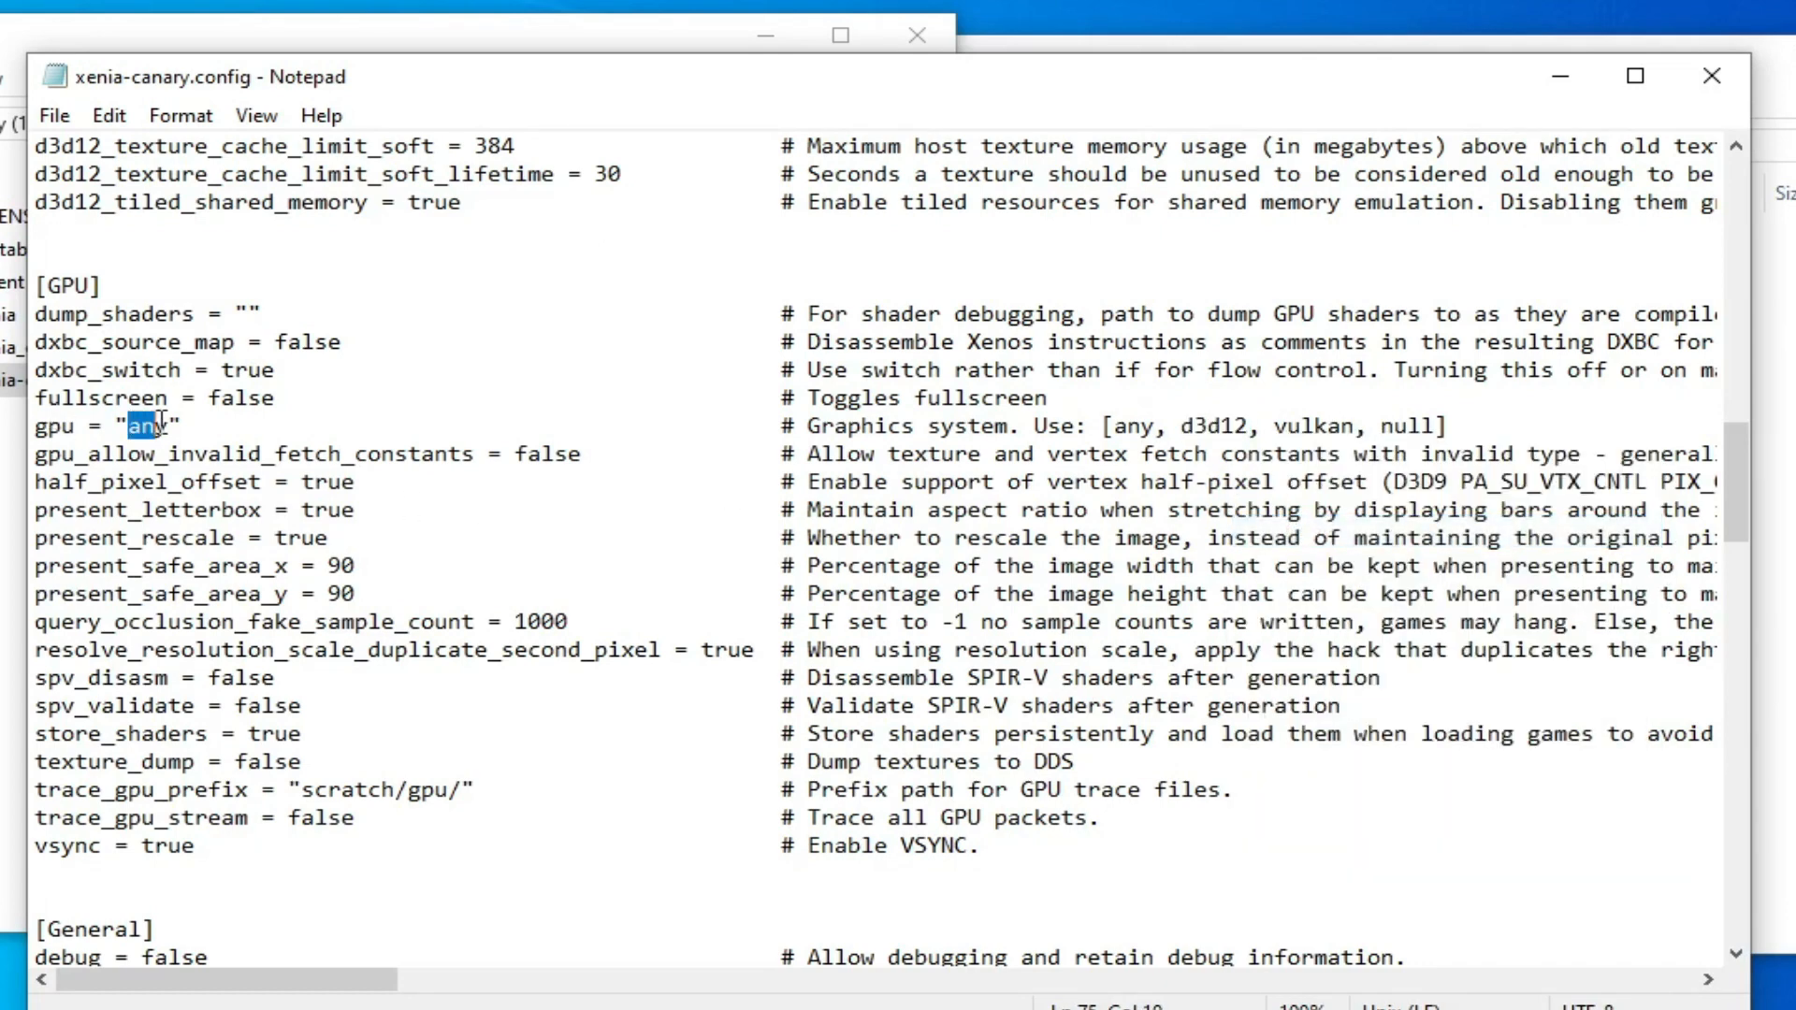
right_click(169, 426)
click(232, 561)
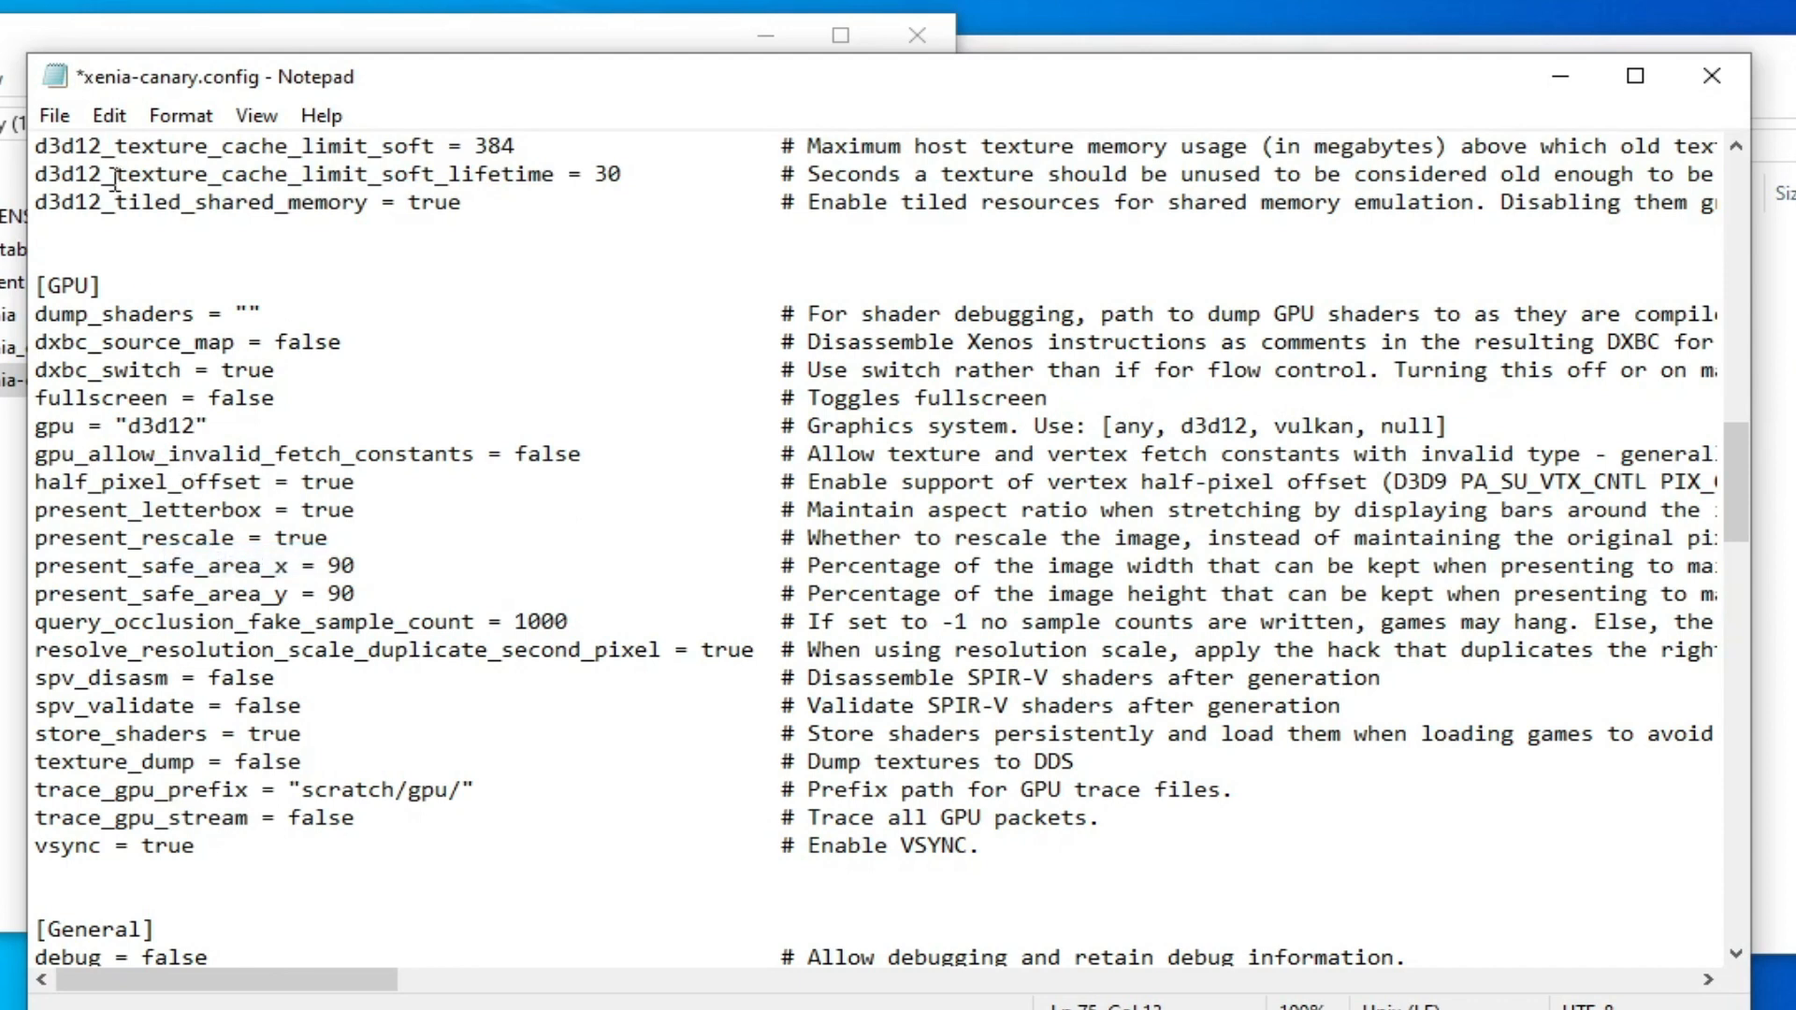
click(55, 115)
click(105, 253)
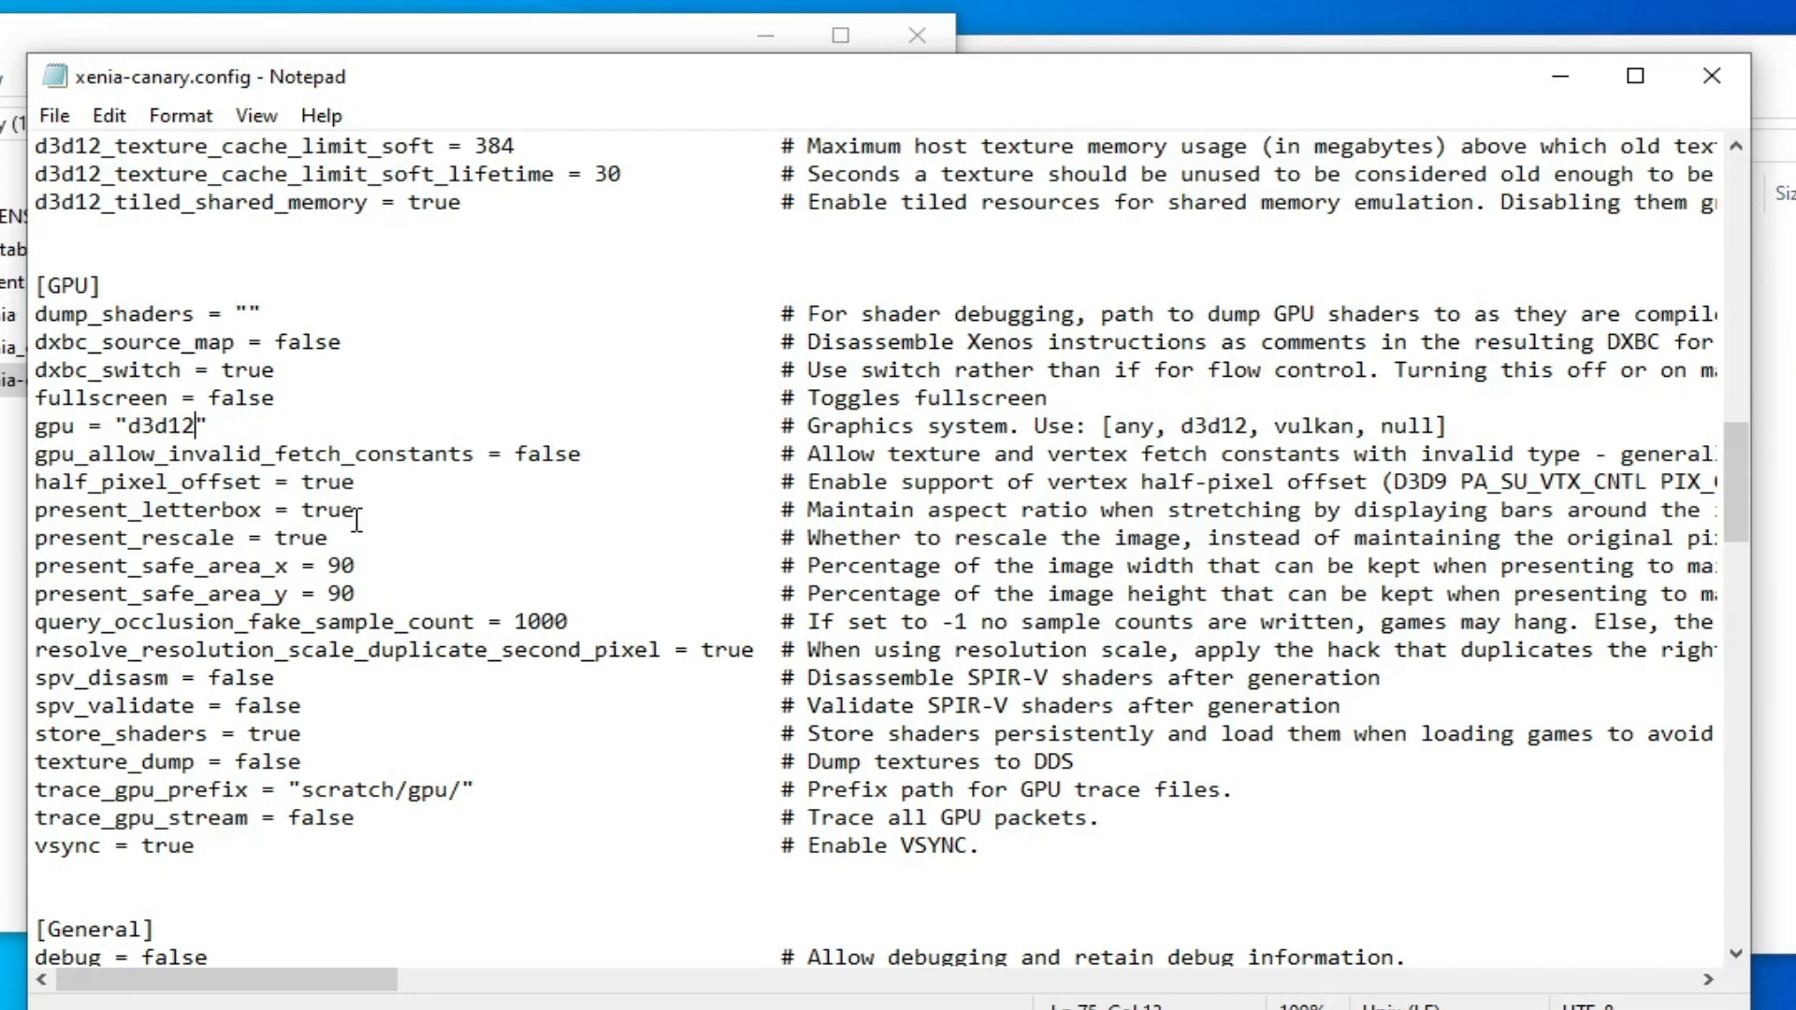
- Set gpu to "vulkan" by pasting it from the comment and save the config
drag(1274, 426, 1360, 425)
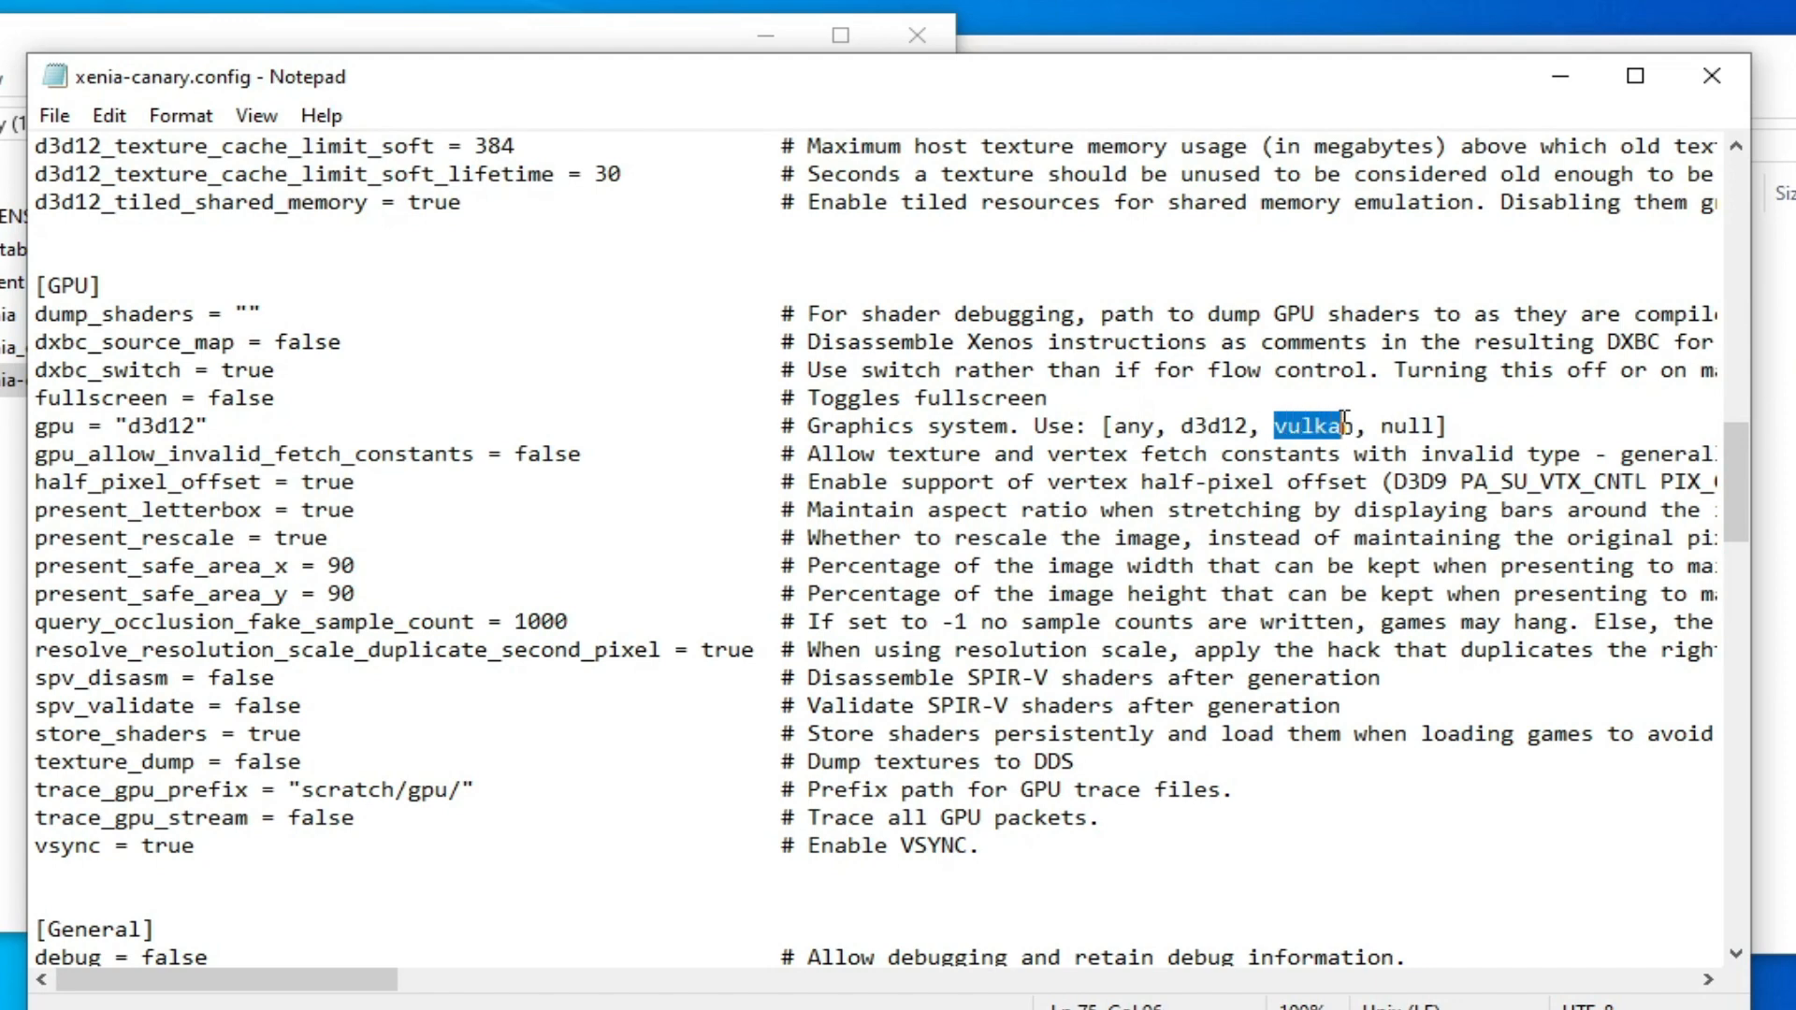
right_click(1350, 425)
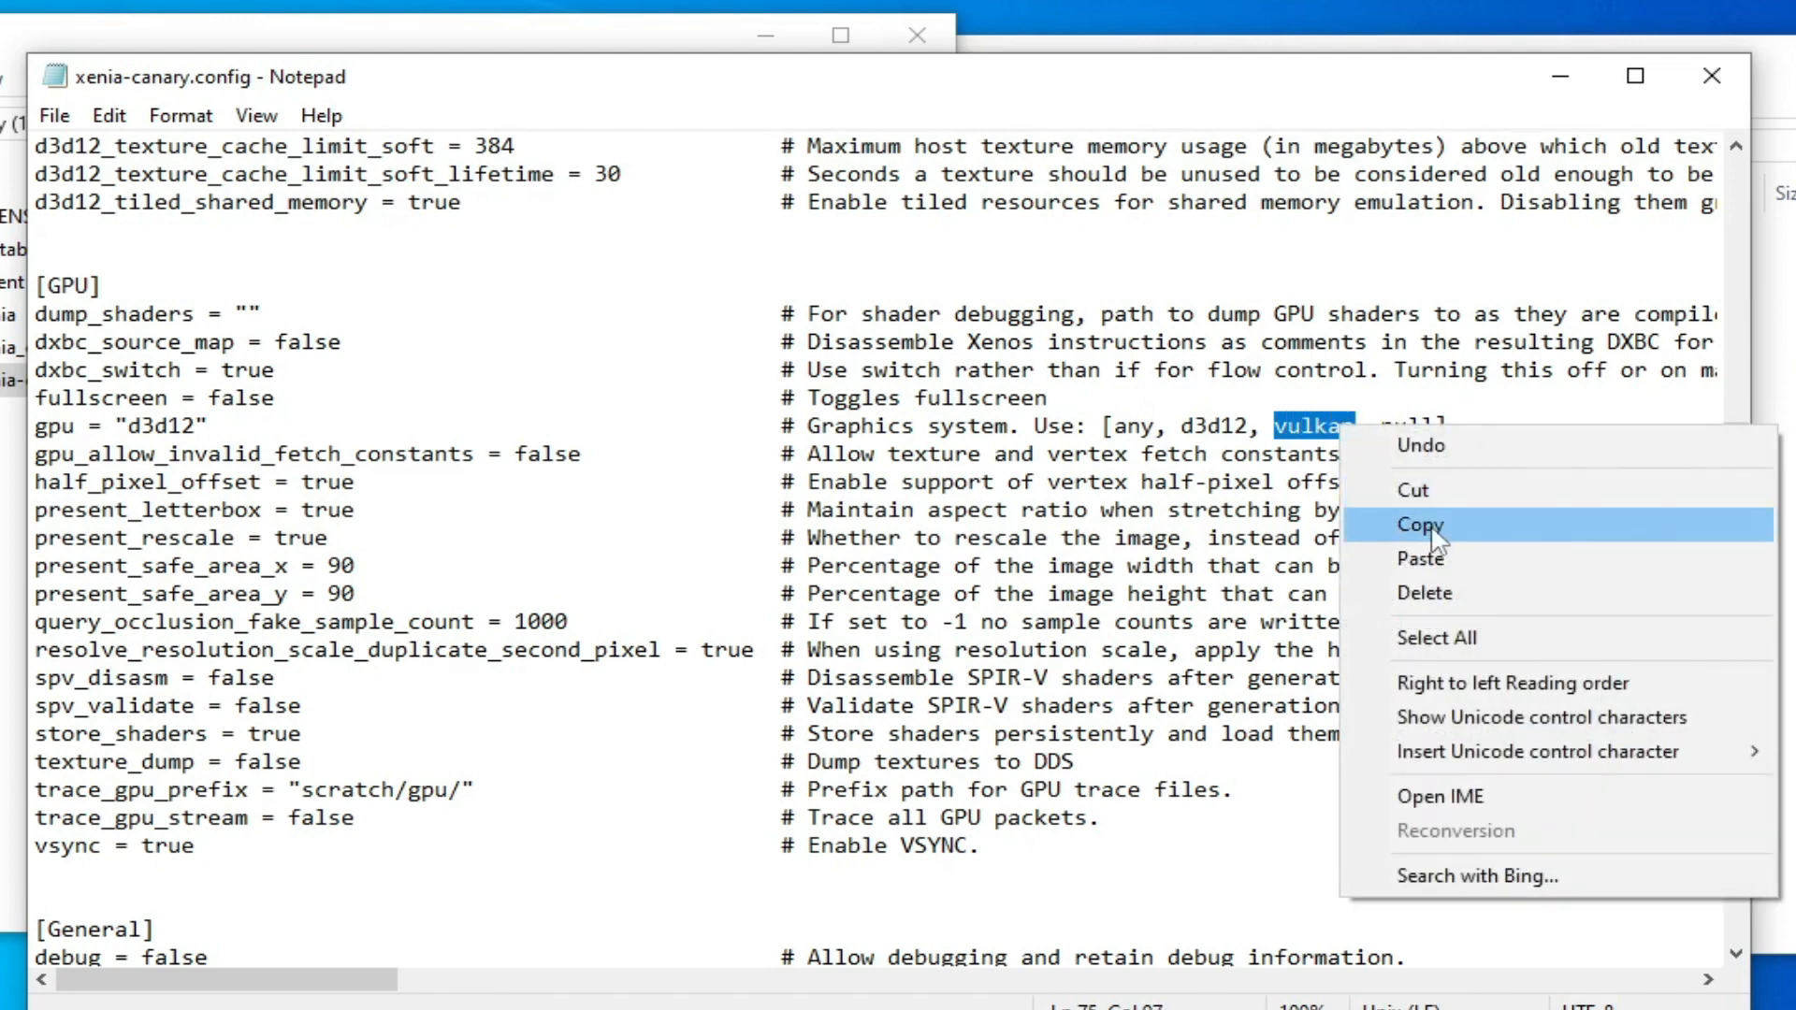
click(1431, 525)
drag(130, 426, 193, 424)
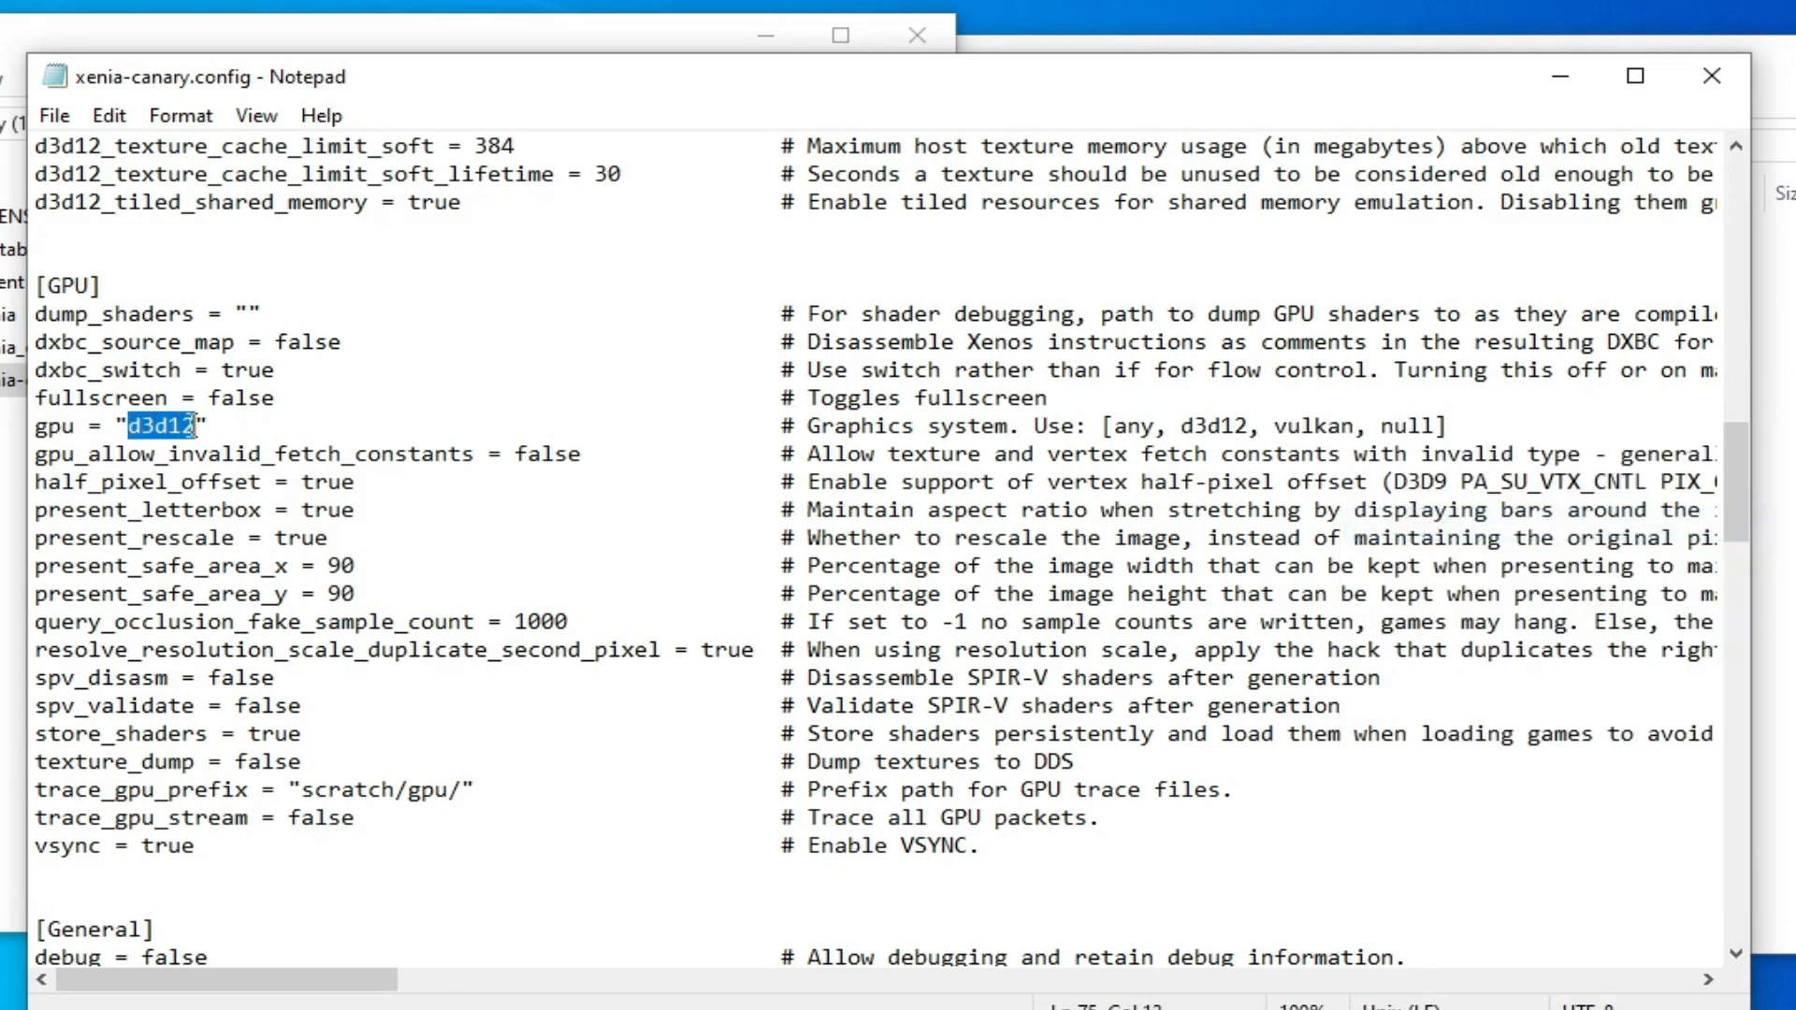
right_click(180, 425)
click(259, 558)
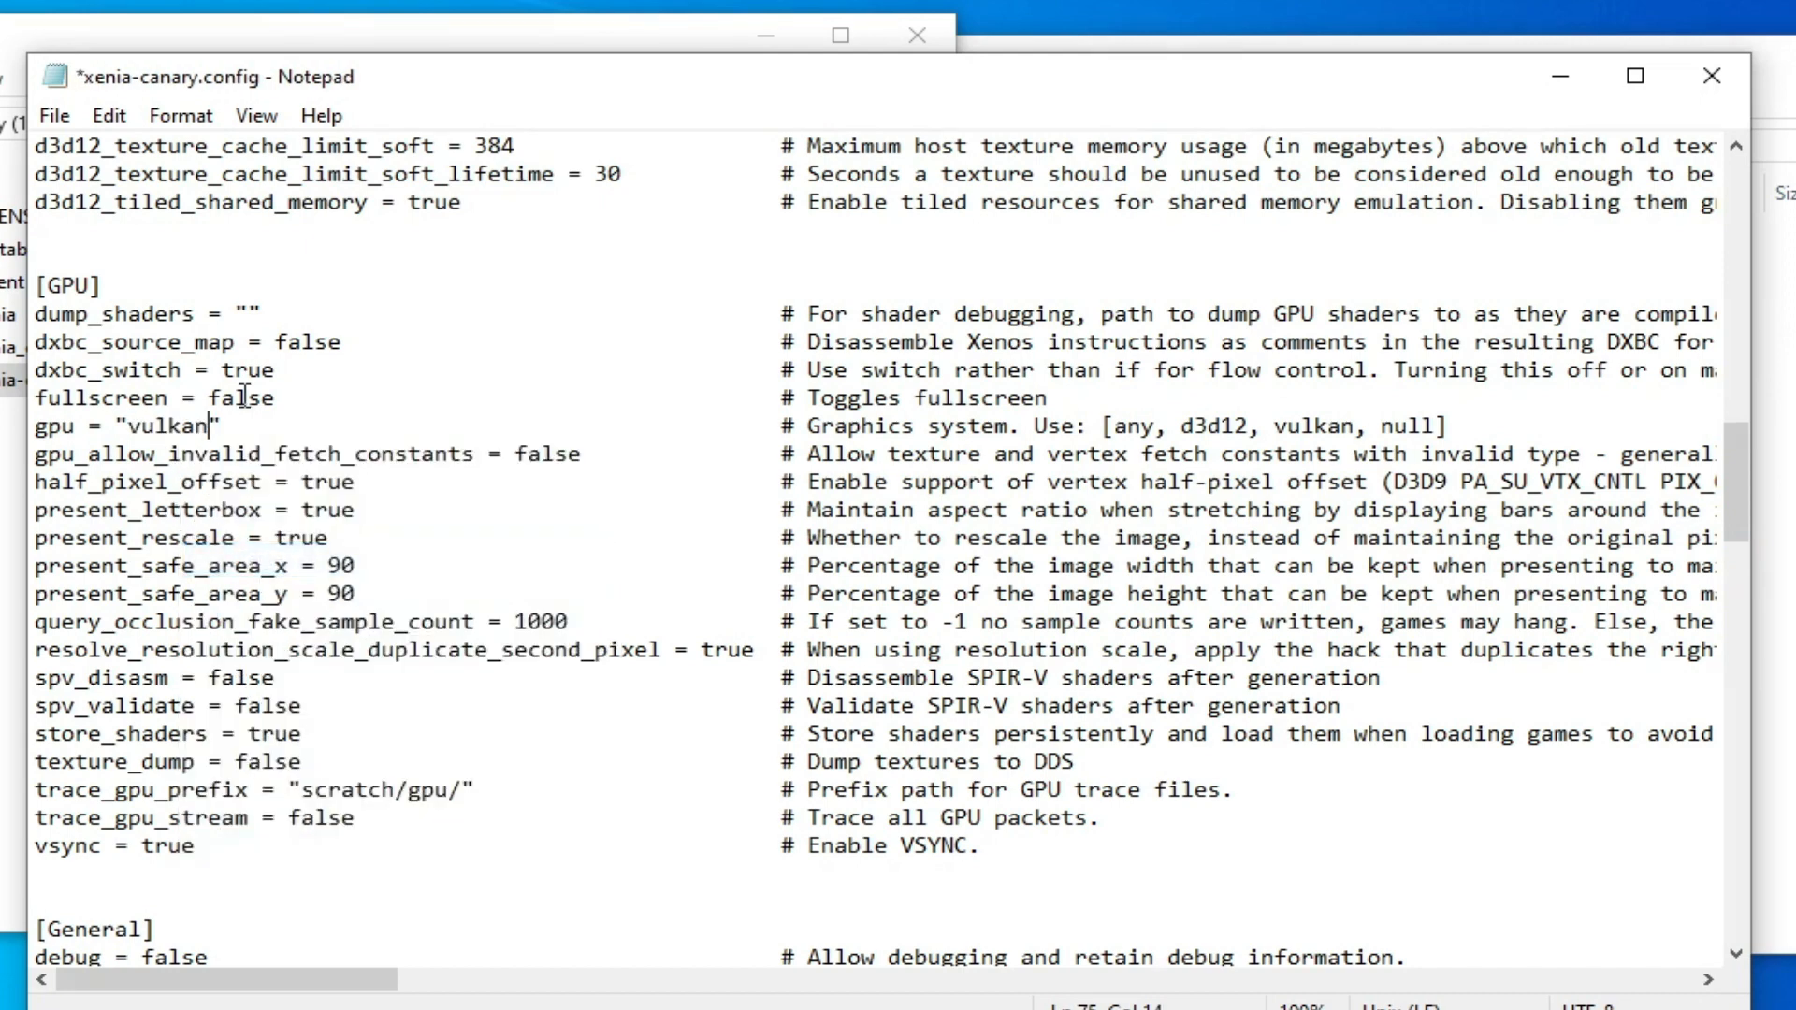
click(55, 115)
click(105, 254)
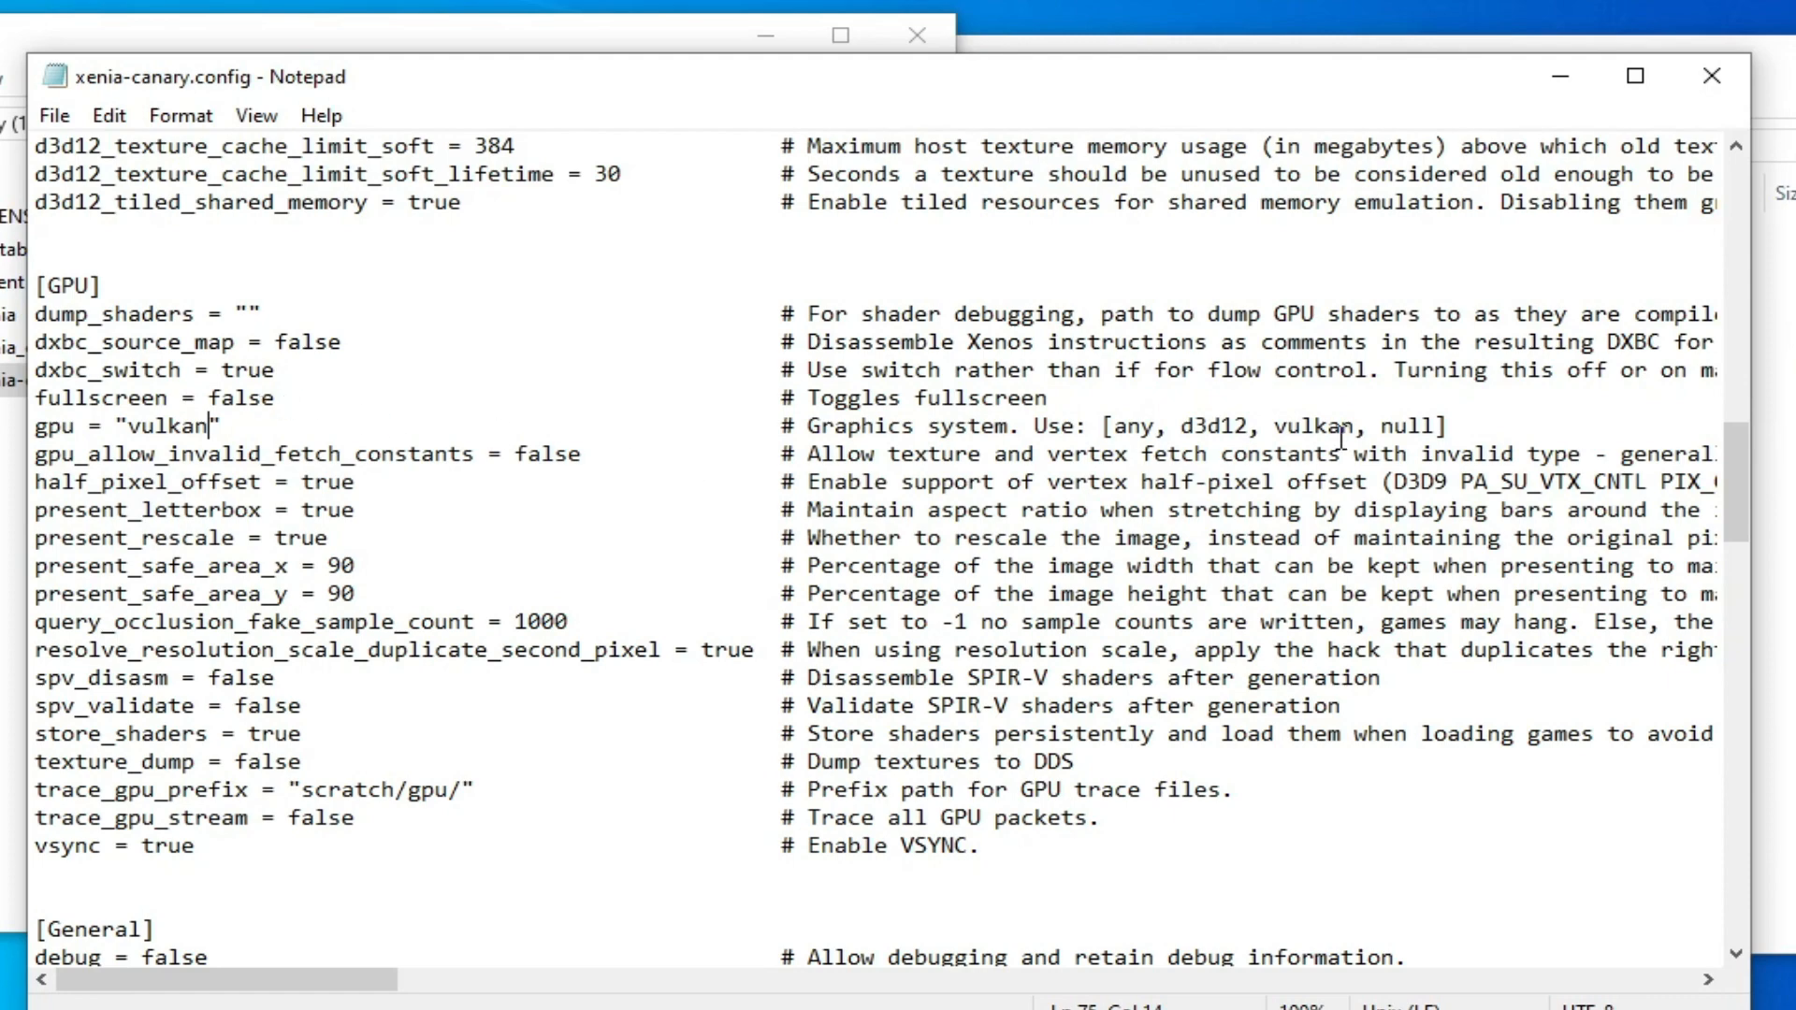
- Switch gpu back to "d3d12" from the comment and save the config
drag(1186, 423, 1253, 424)
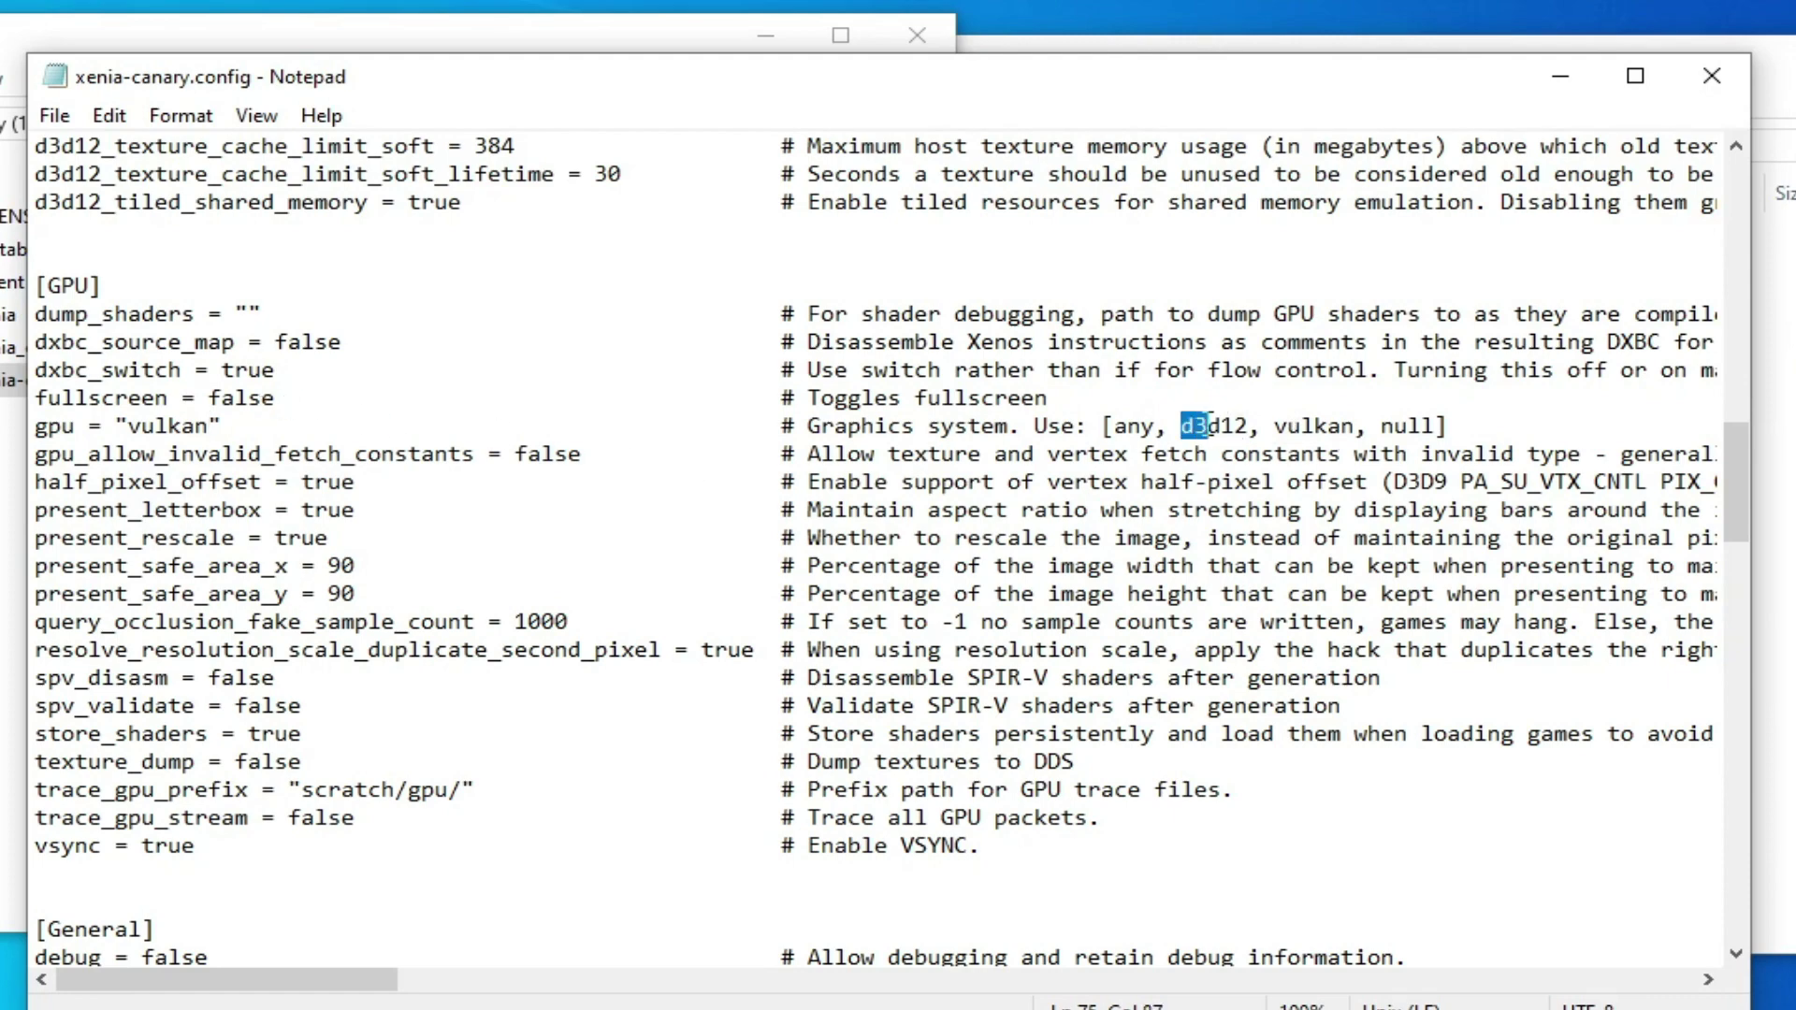
right_click(1246, 424)
click(1298, 533)
drag(128, 426, 205, 426)
right_click(207, 426)
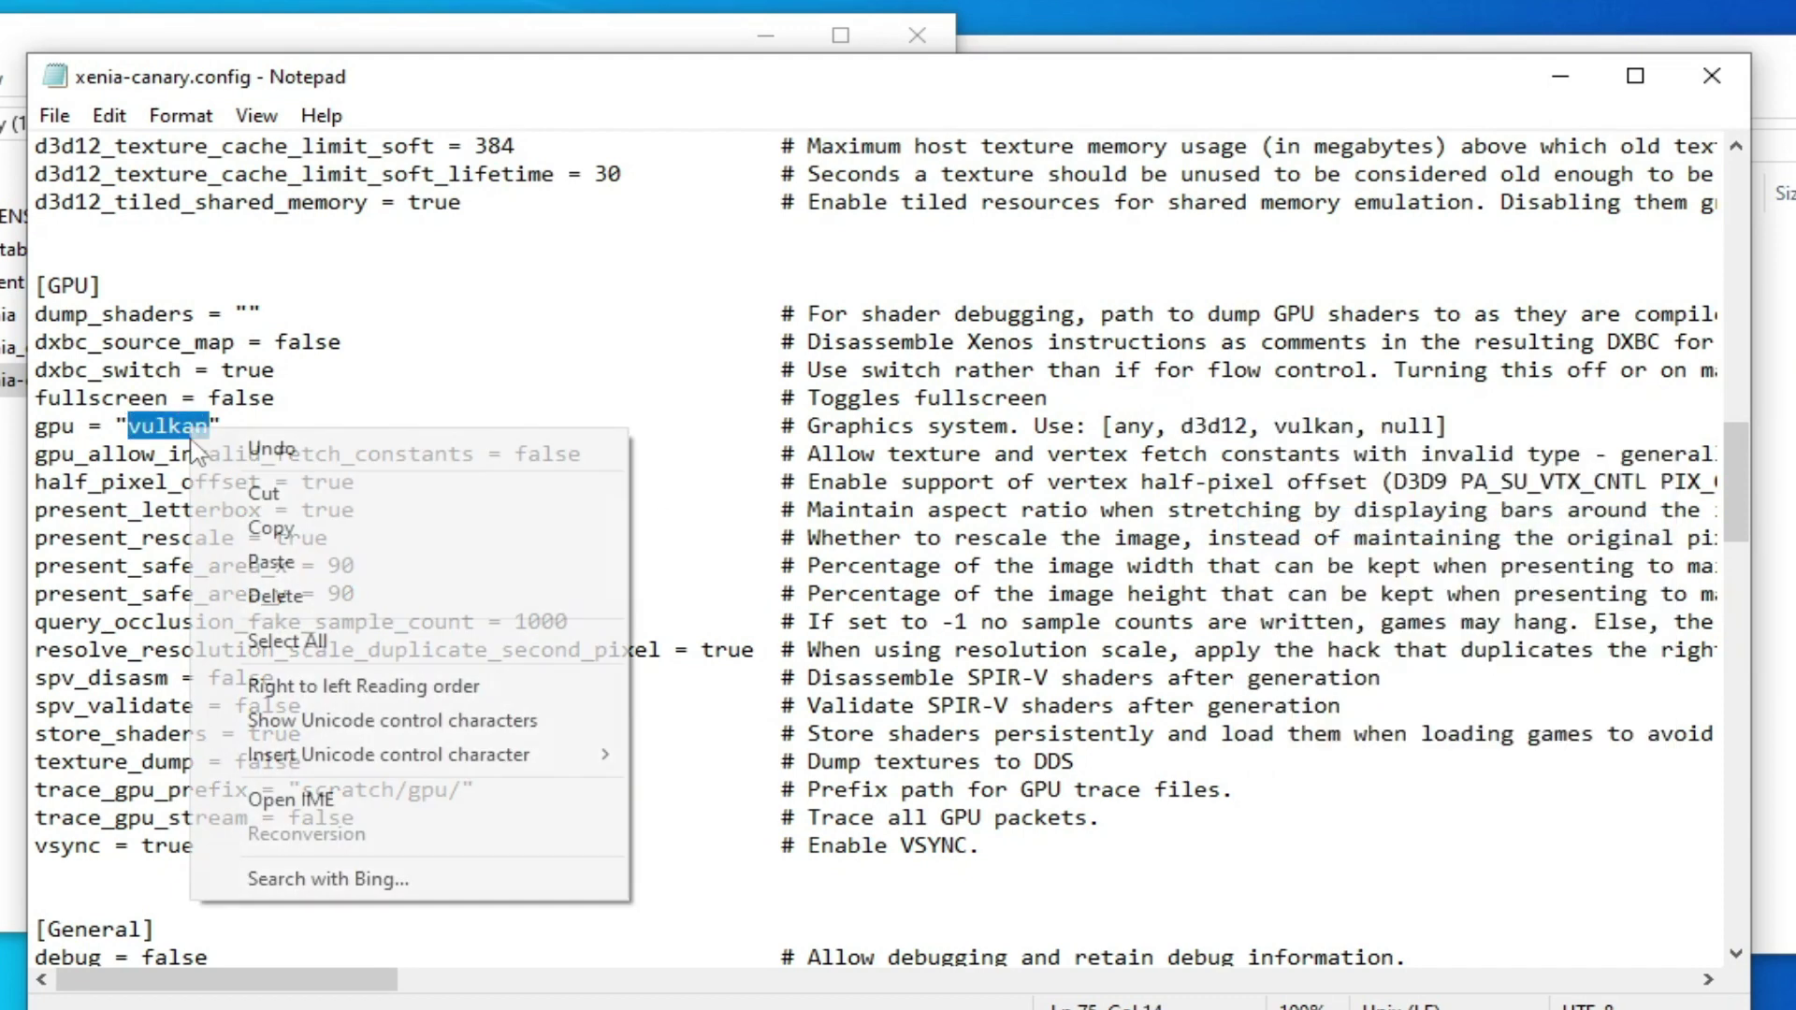
click(256, 568)
click(55, 115)
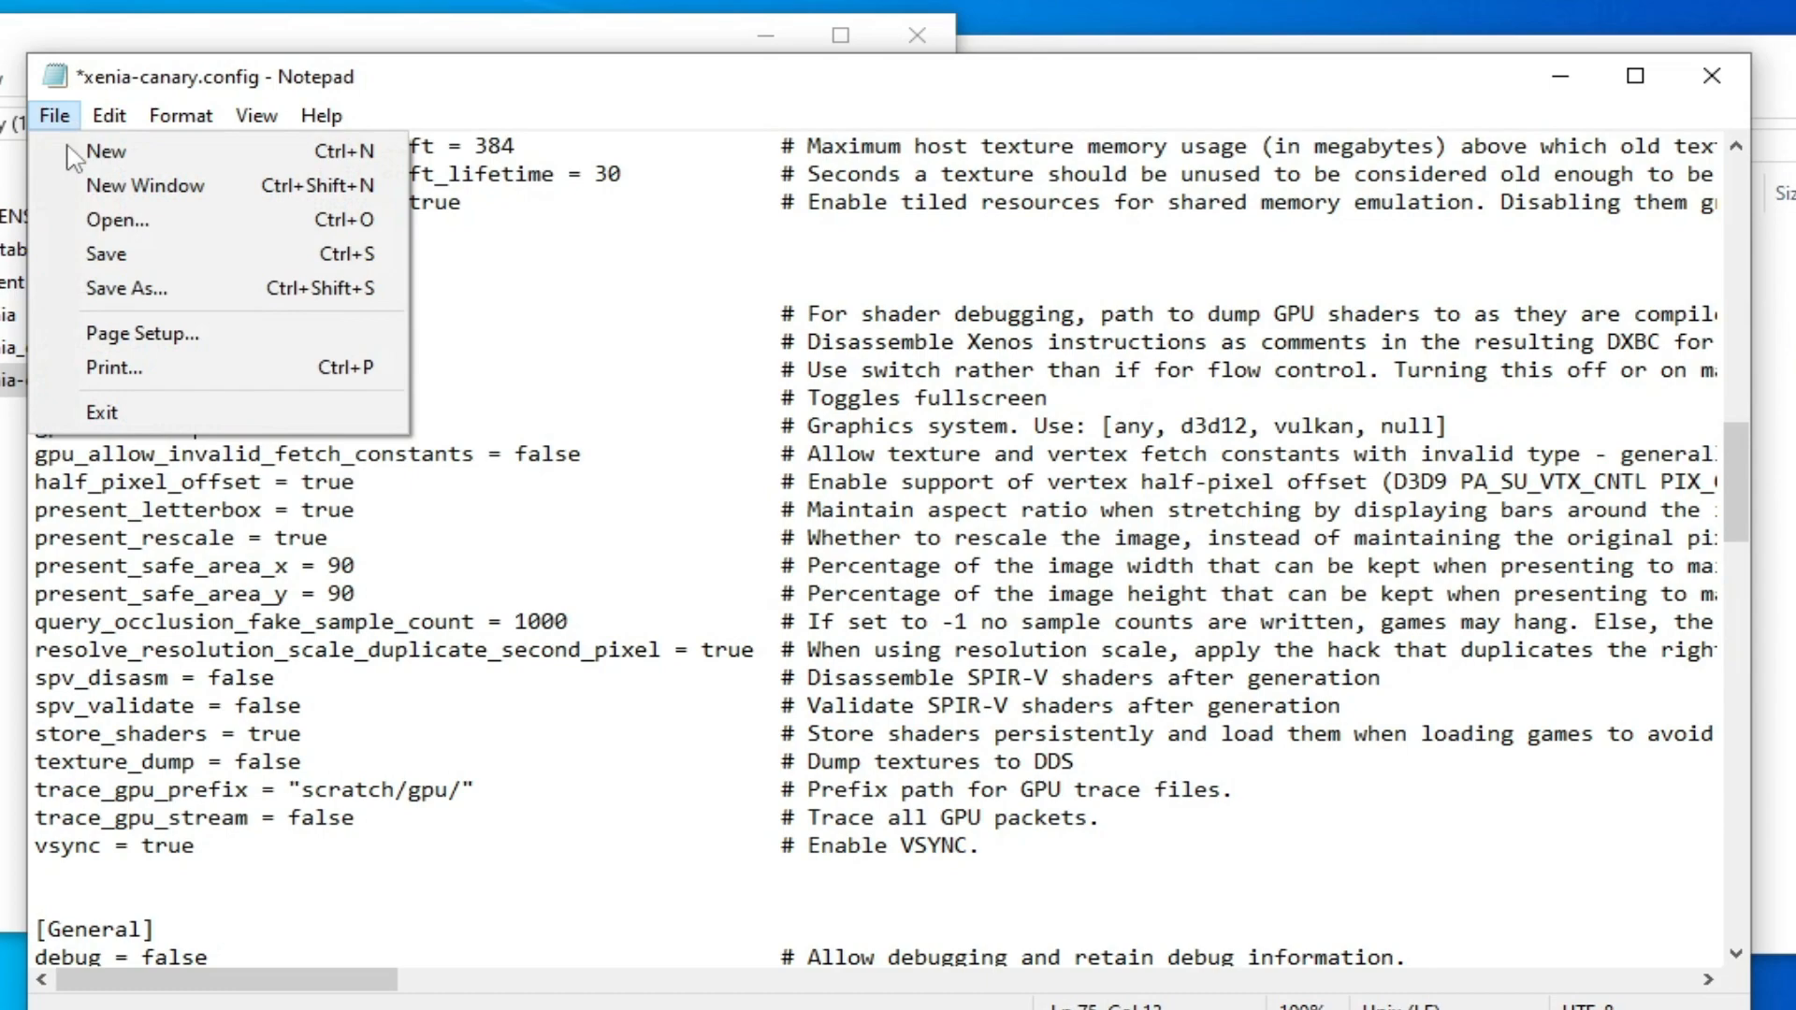
click(106, 254)
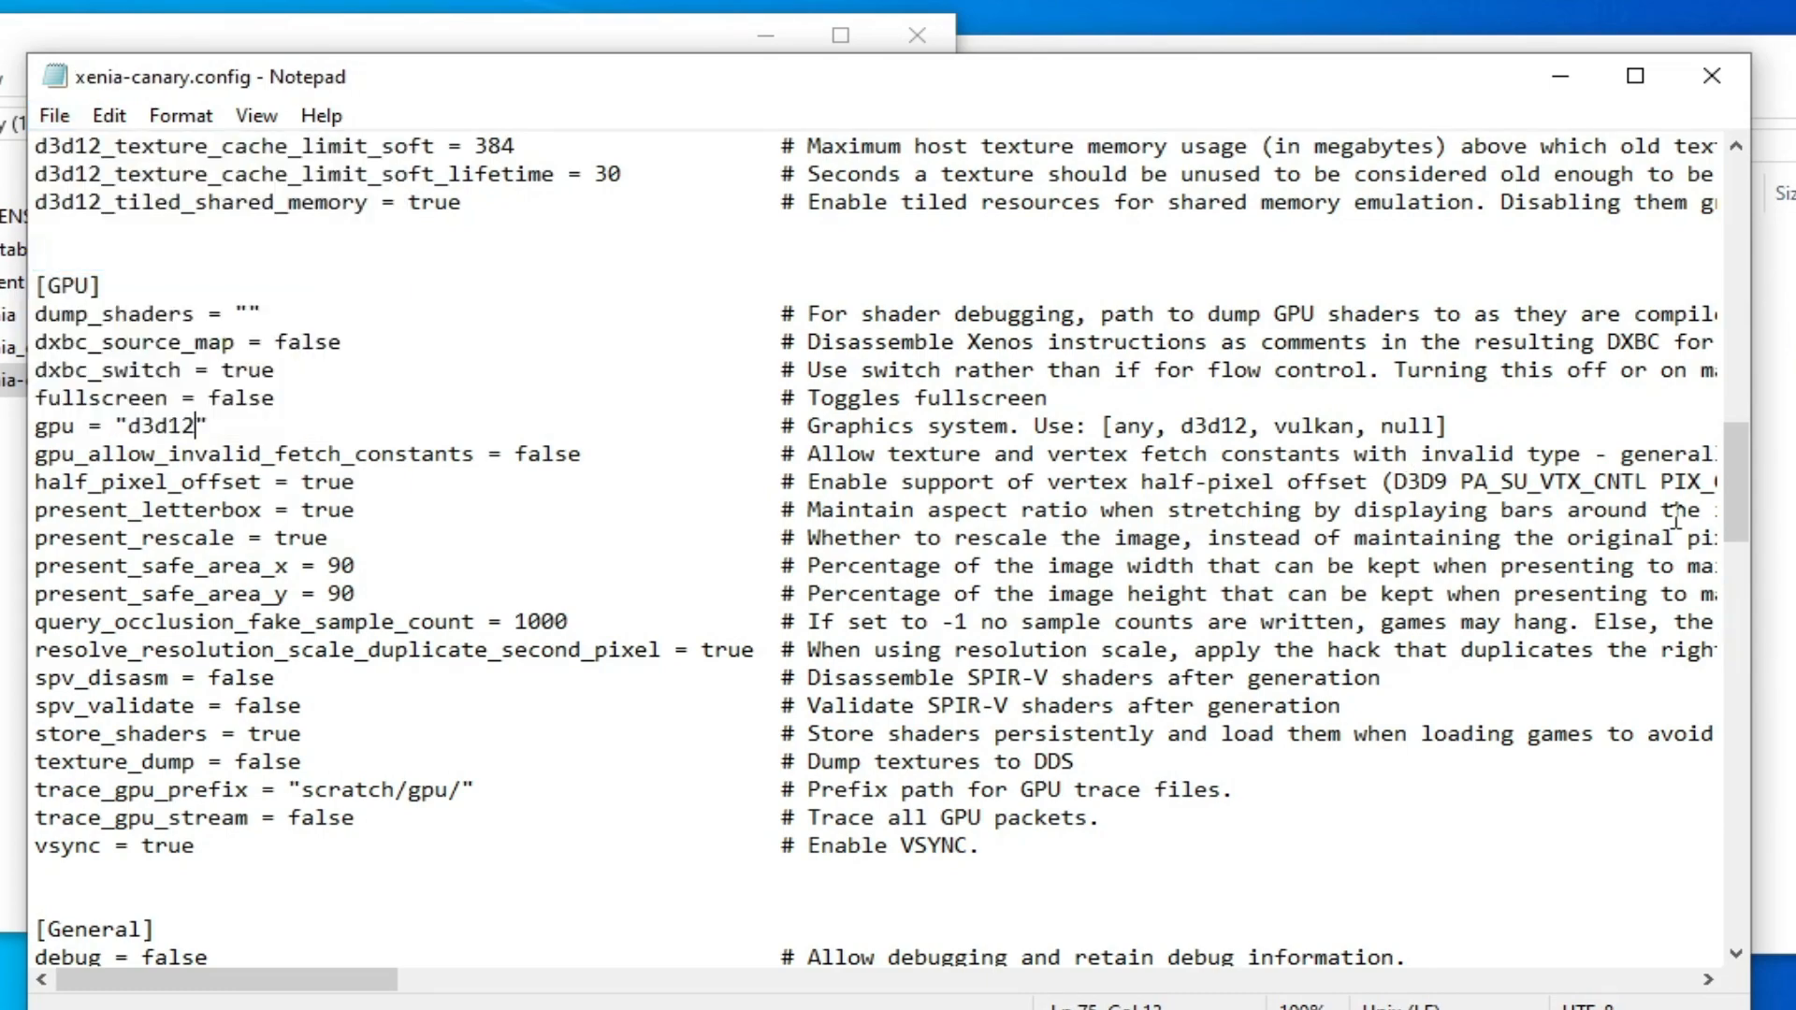
drag(1735, 485, 1740, 540)
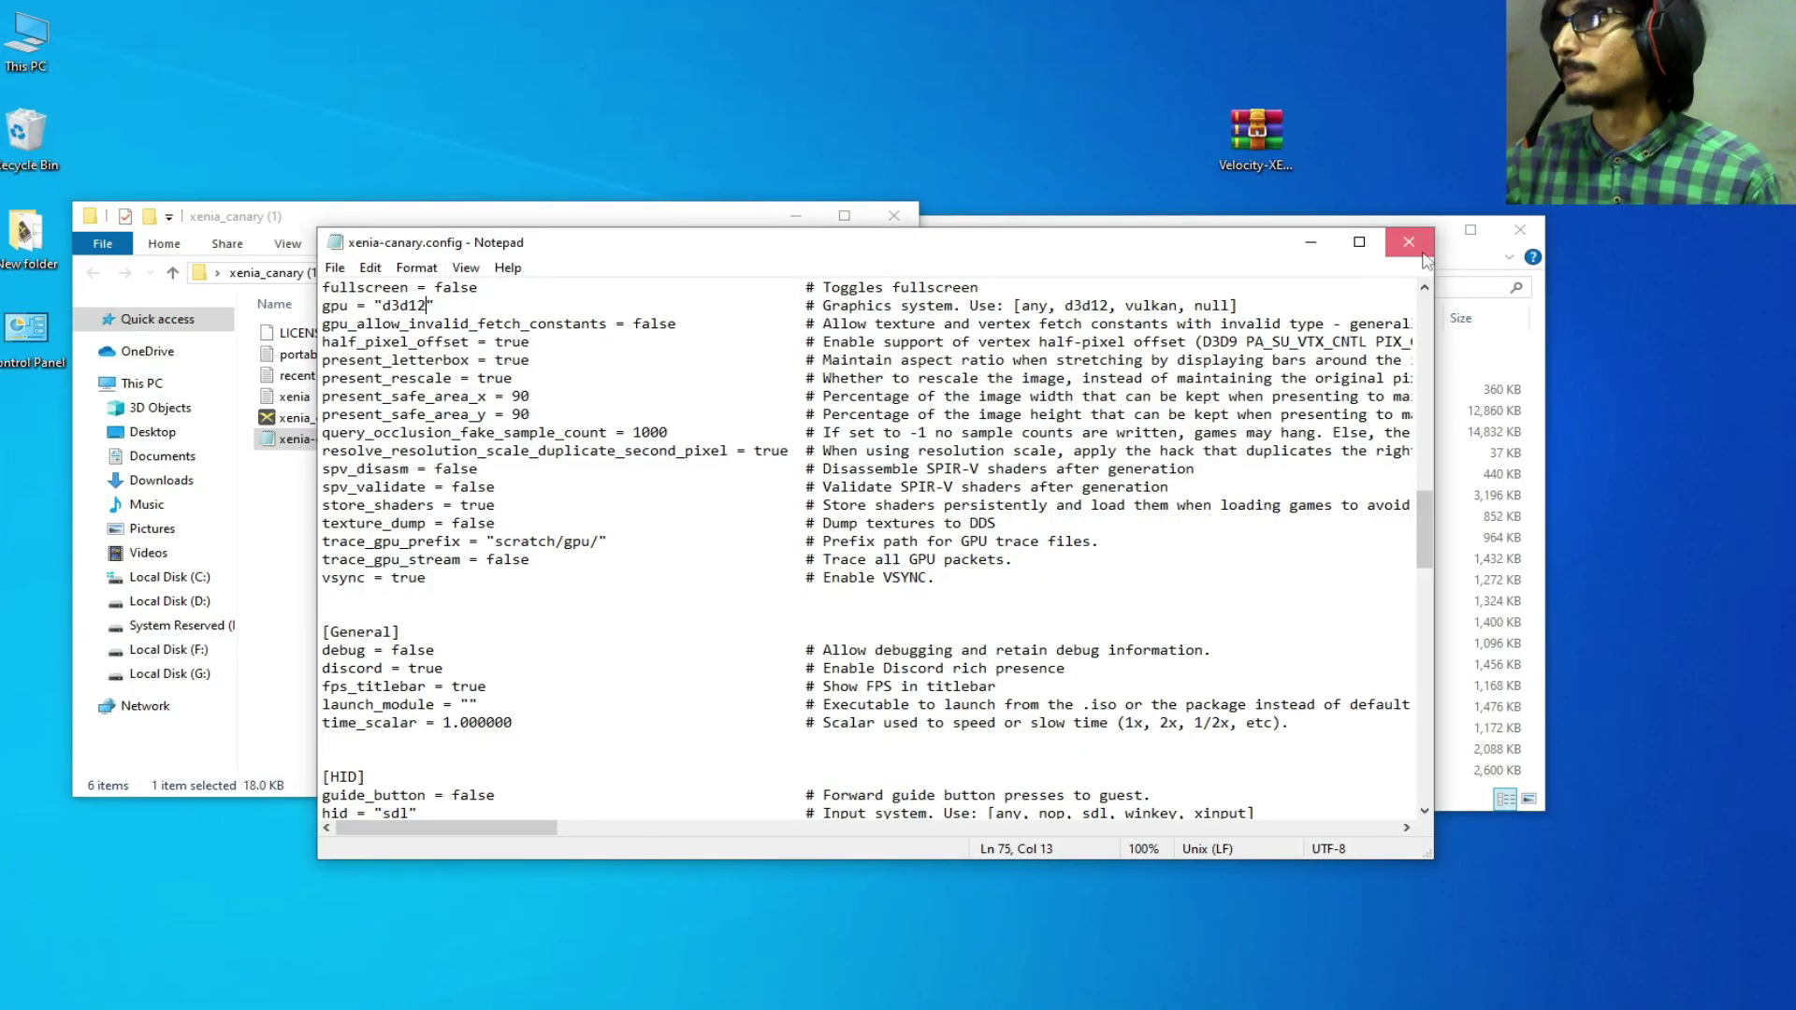
- Close Notepad, launch xenia_canary once and close the emulator window
click(1711, 77)
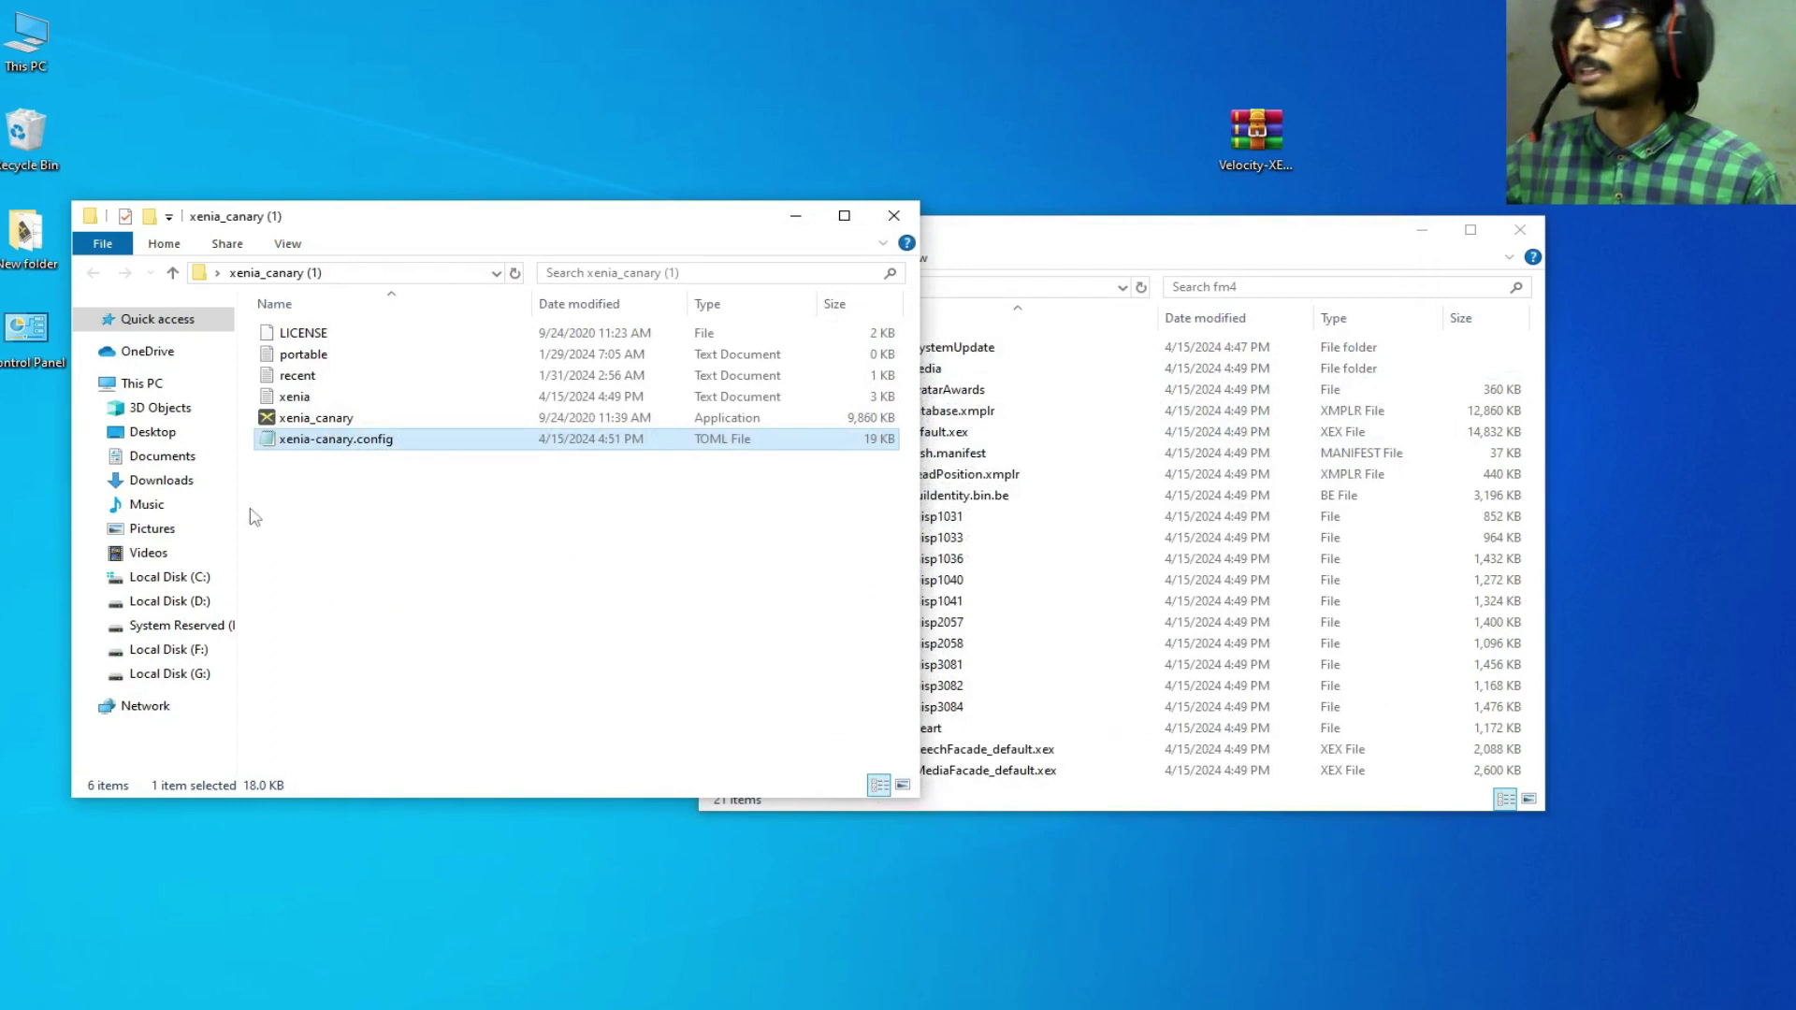
click(312, 418)
right_click(312, 419)
click(360, 434)
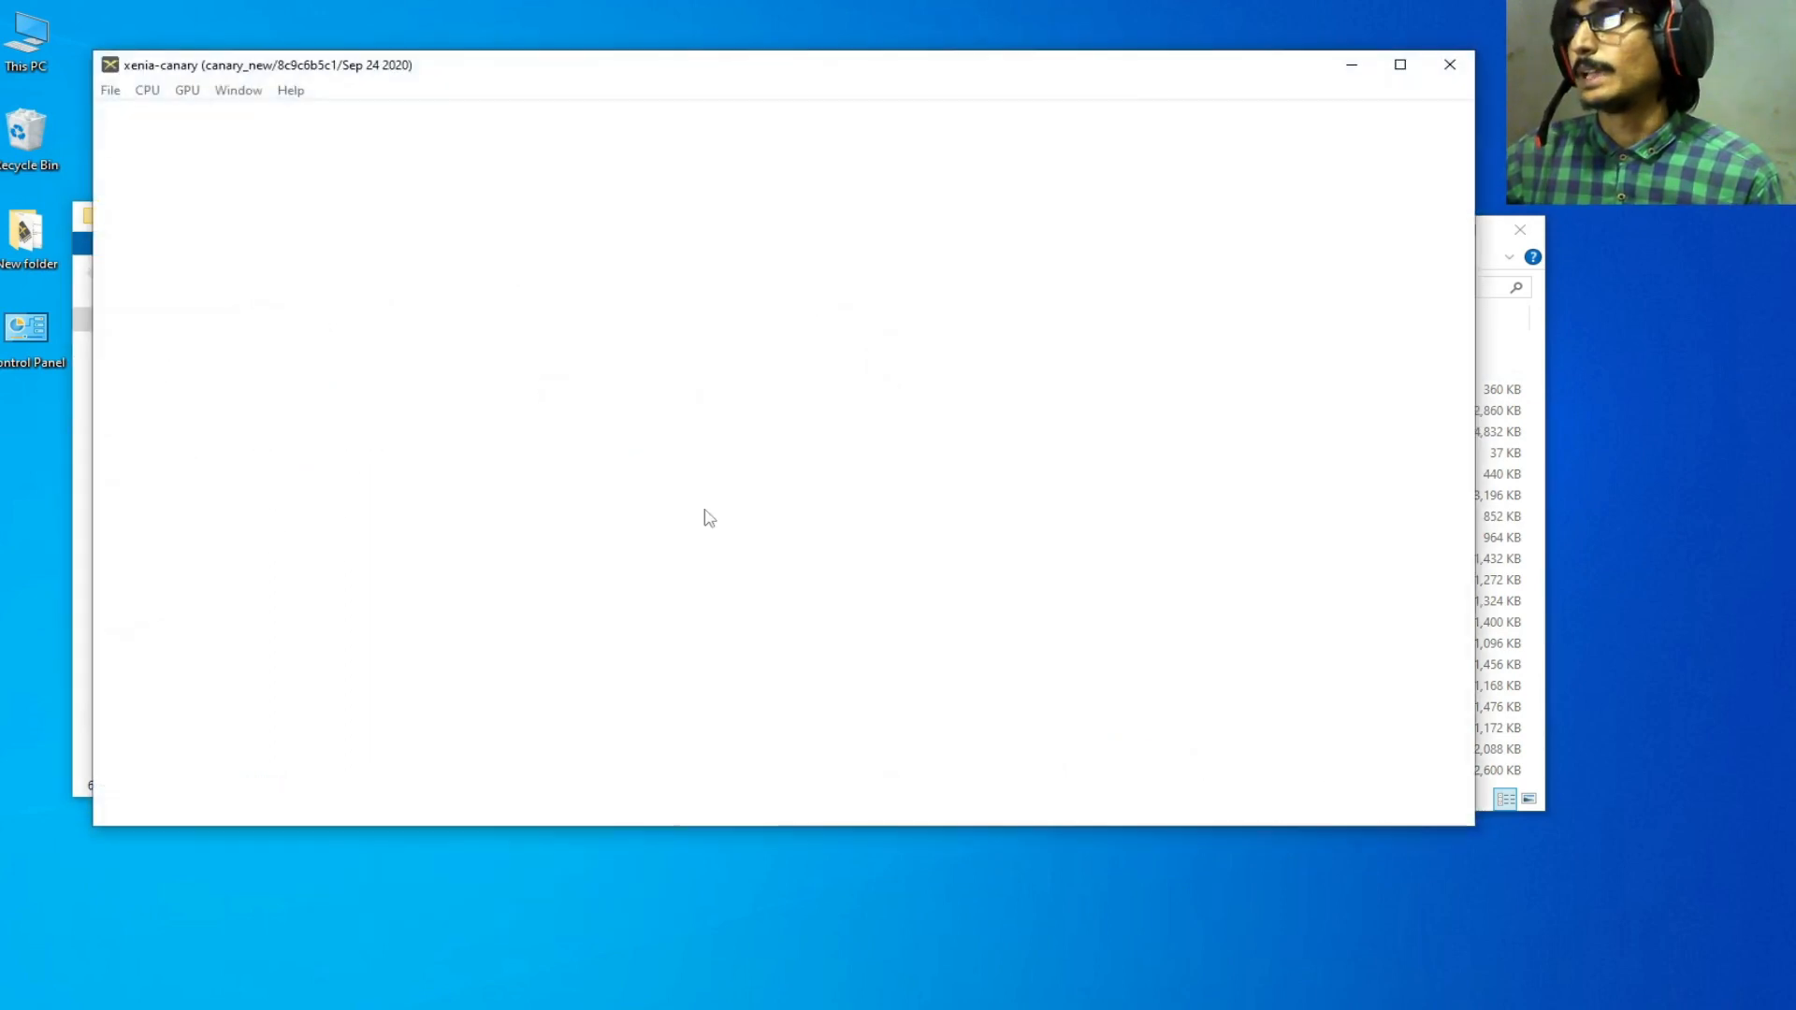
click(1450, 65)
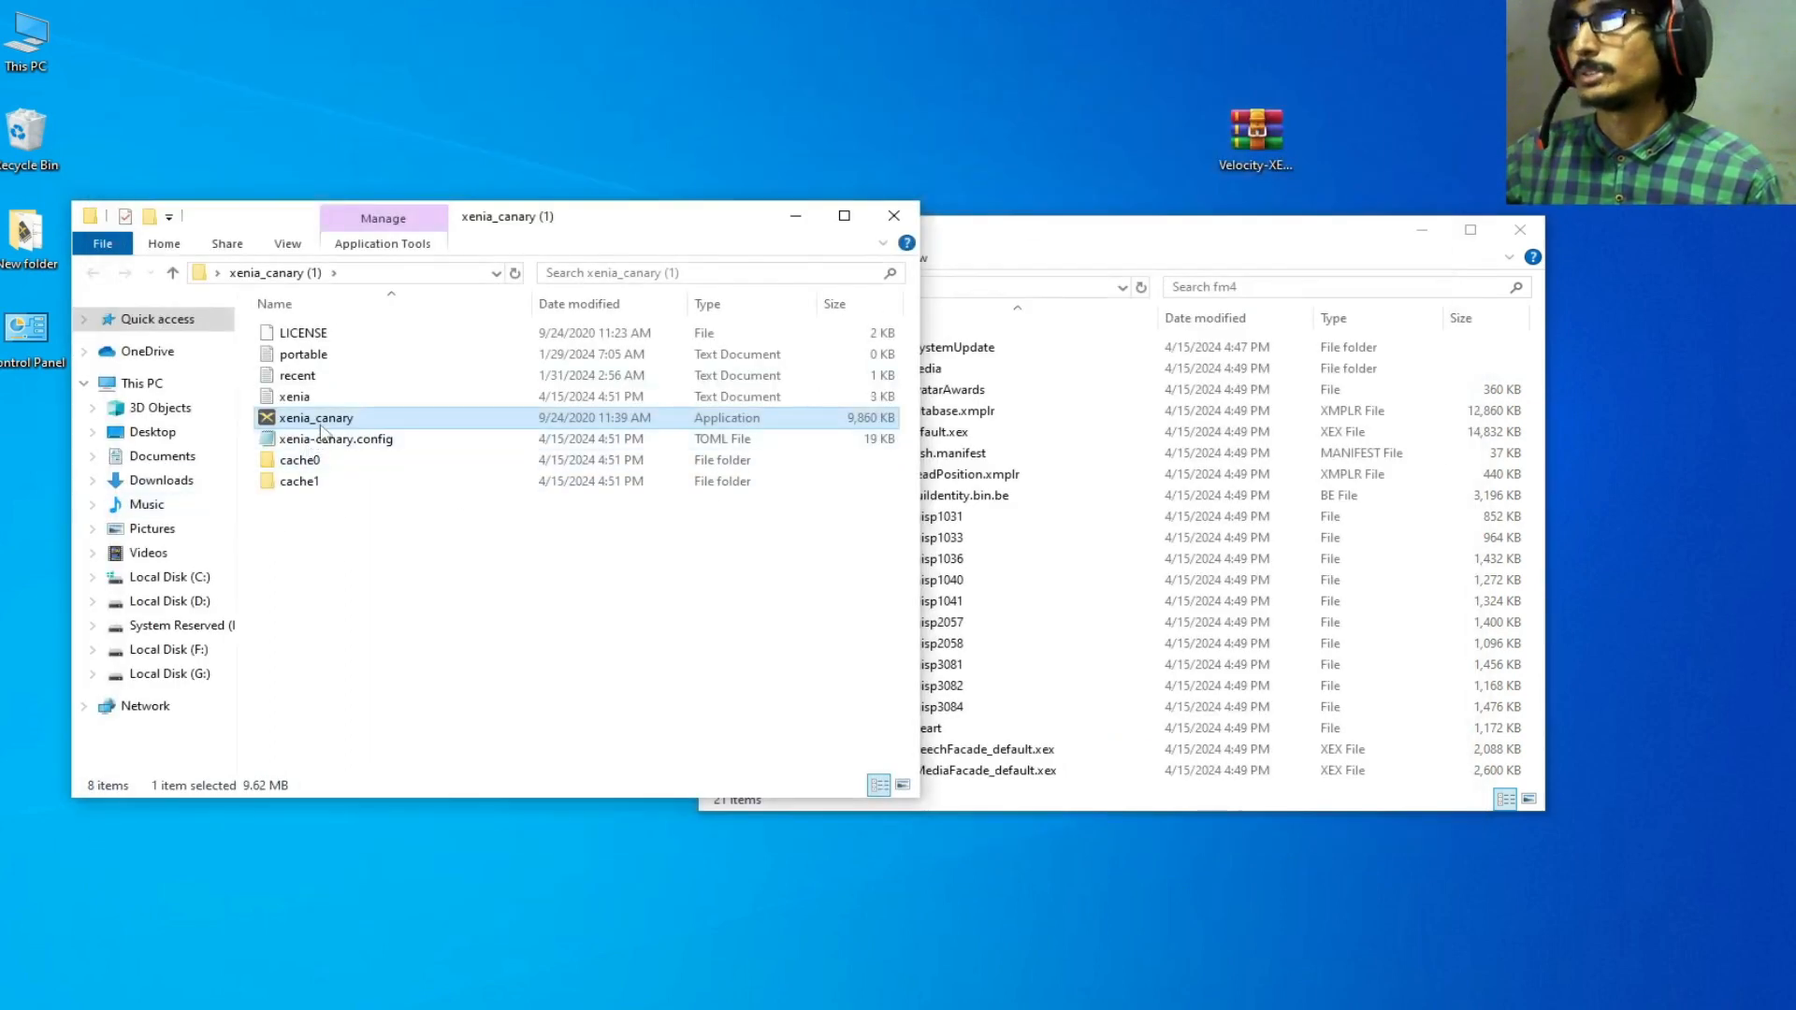
- Run xenia_canary as administrator and drag the fm4 default.xex onto the emulator window
right_click(321, 429)
click(321, 449)
right_click(318, 460)
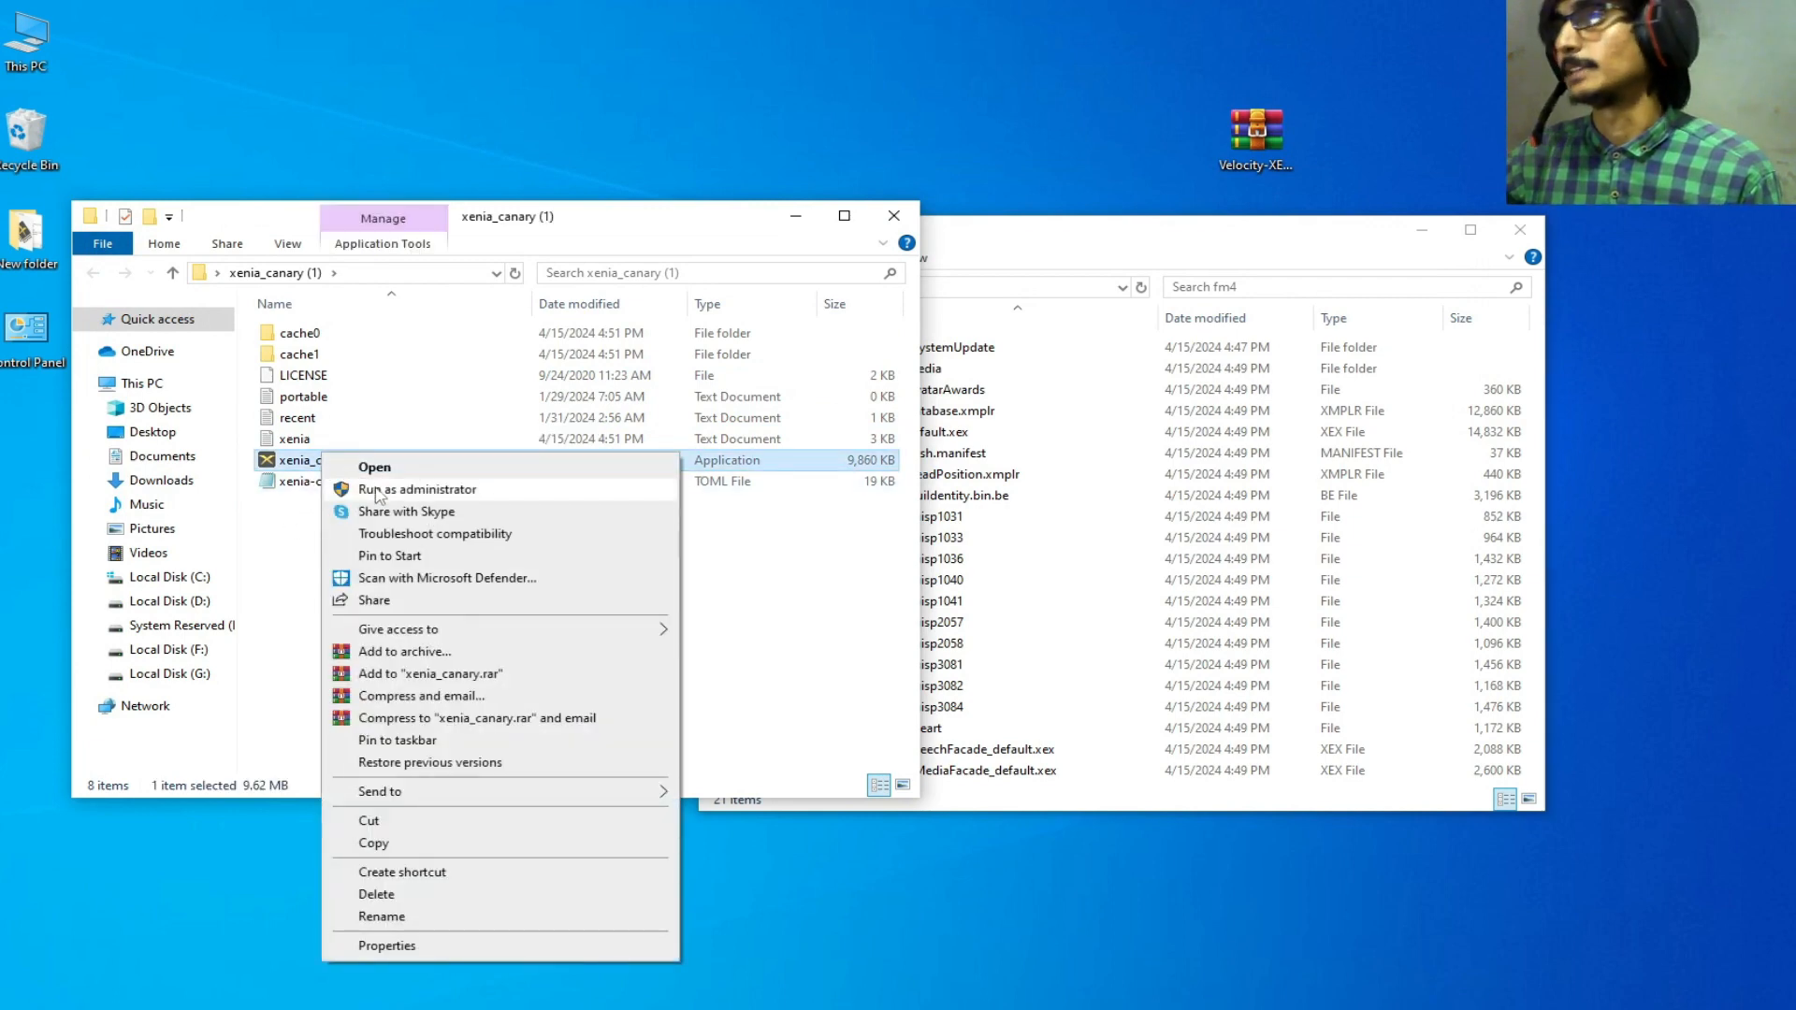
click(418, 489)
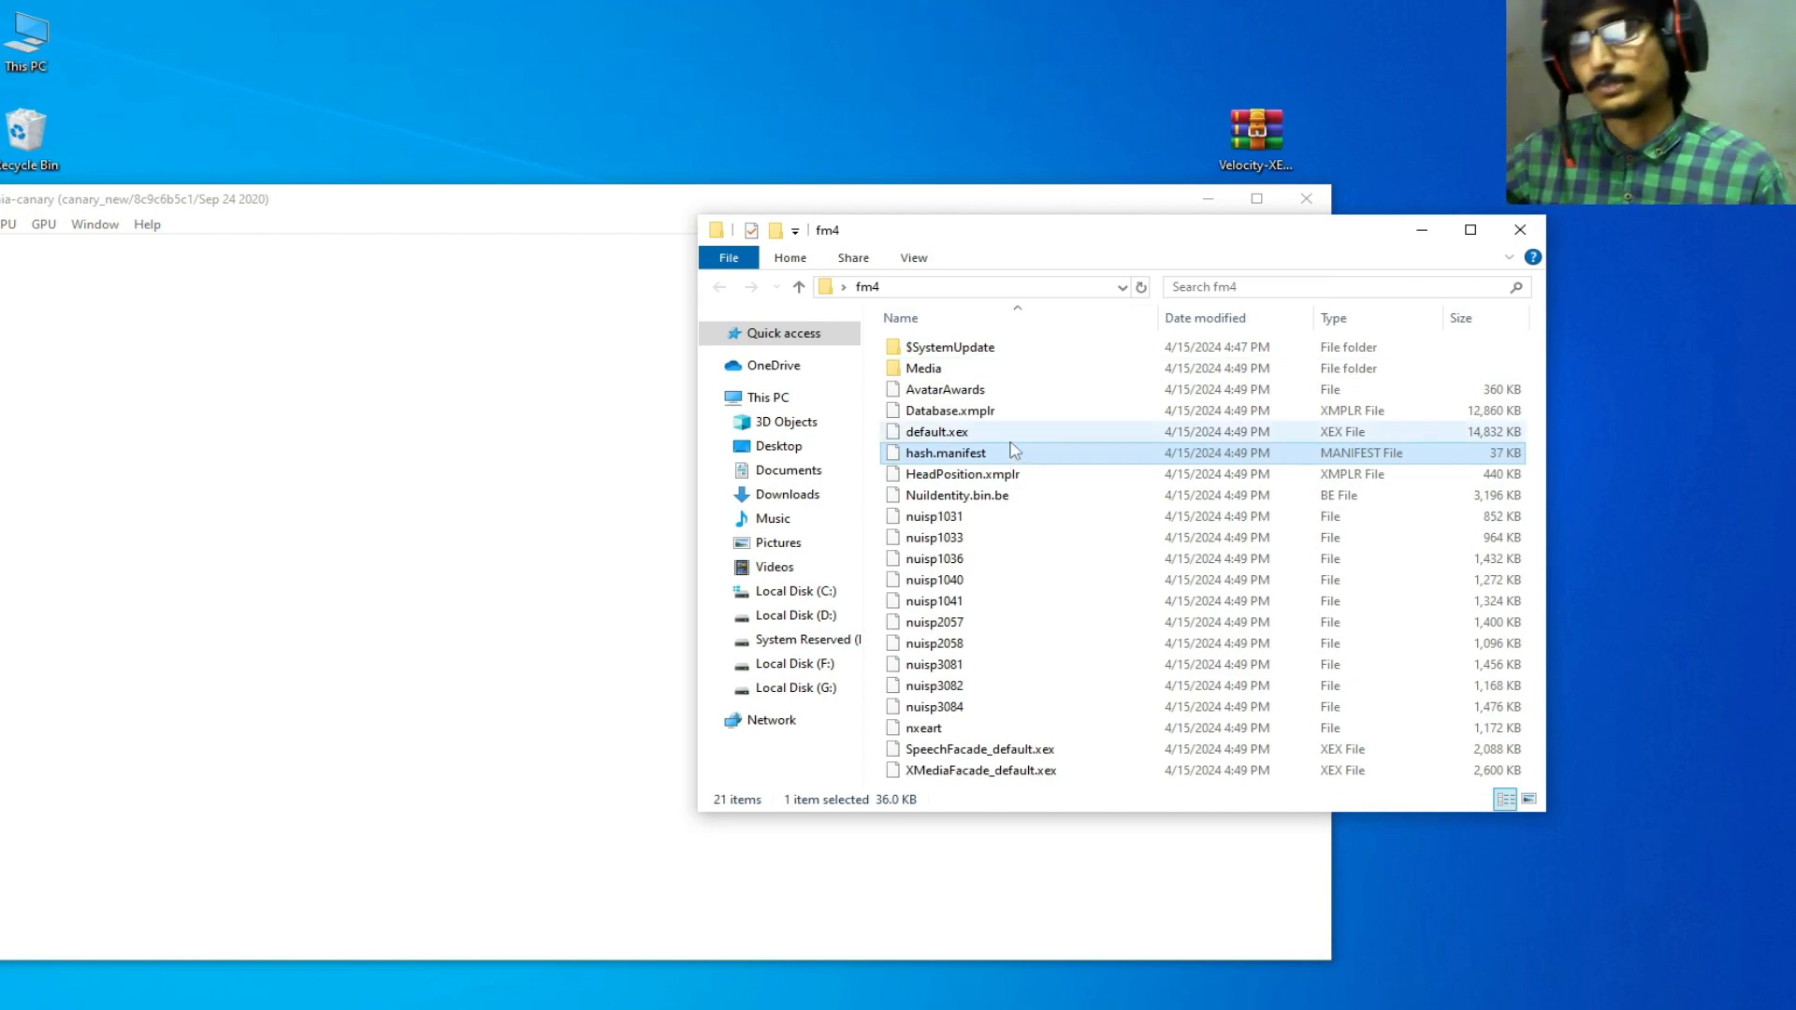
click(971, 433)
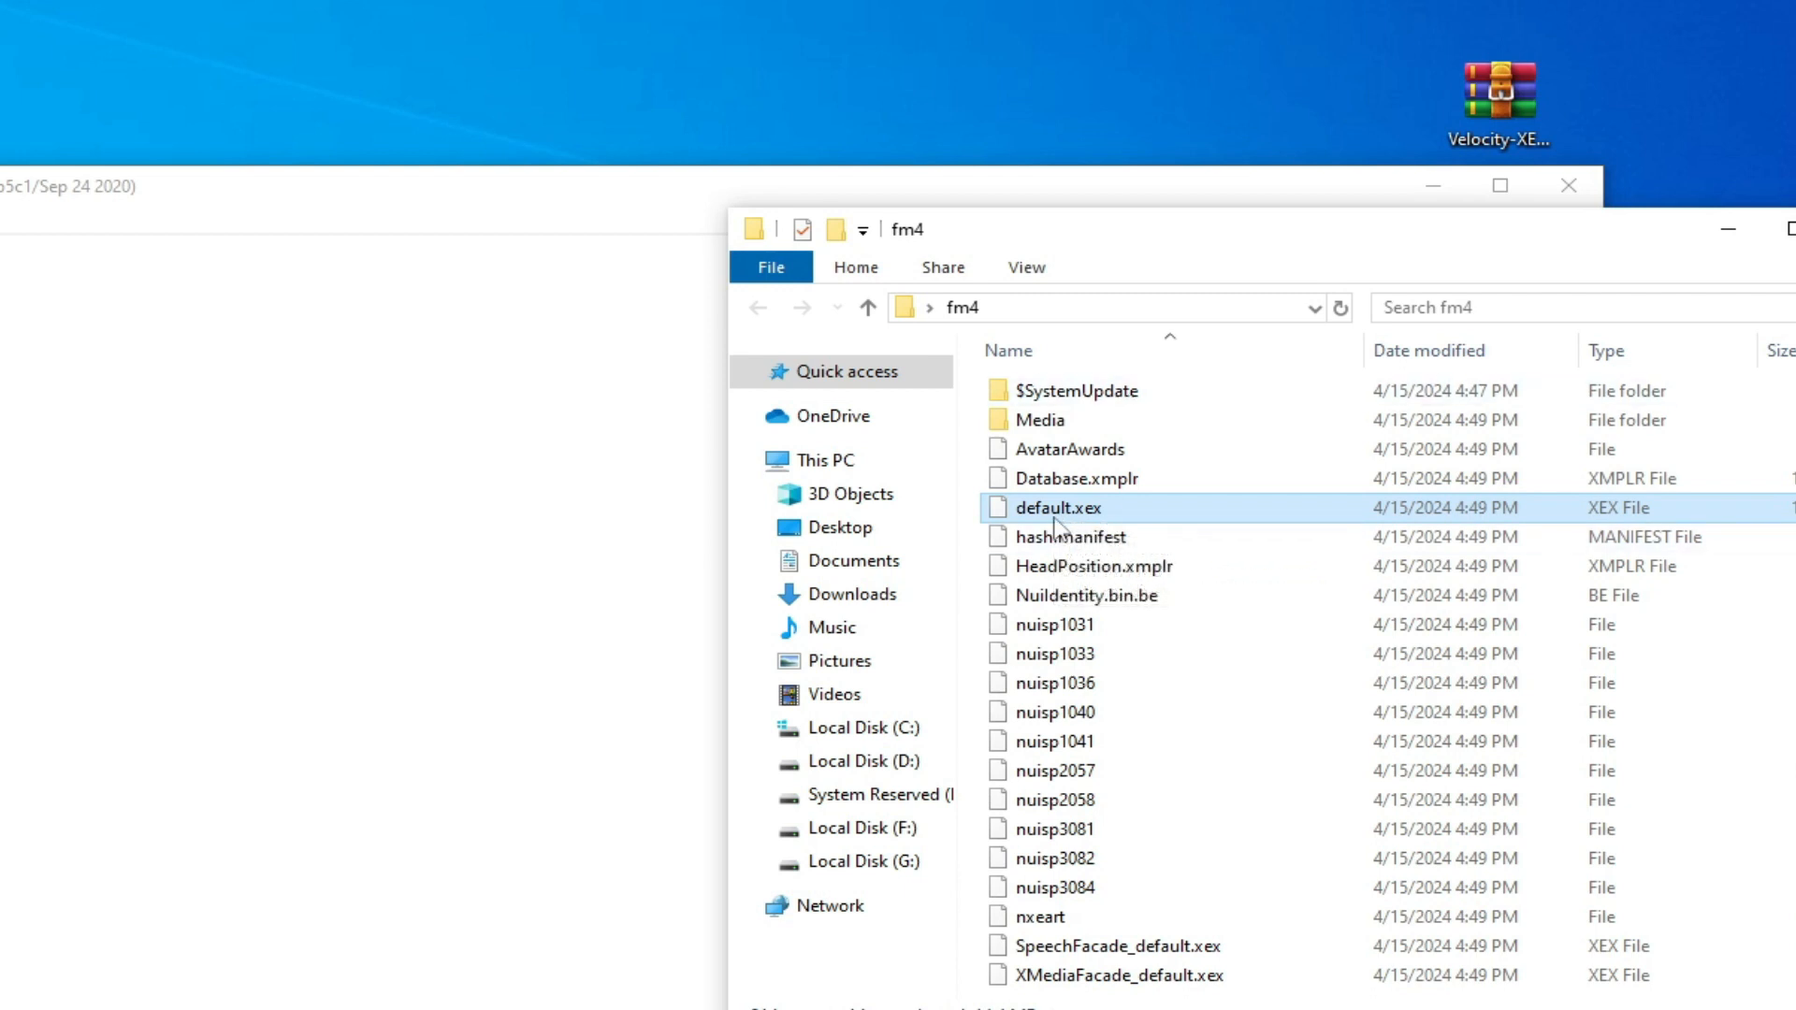
drag(1060, 513, 432, 569)
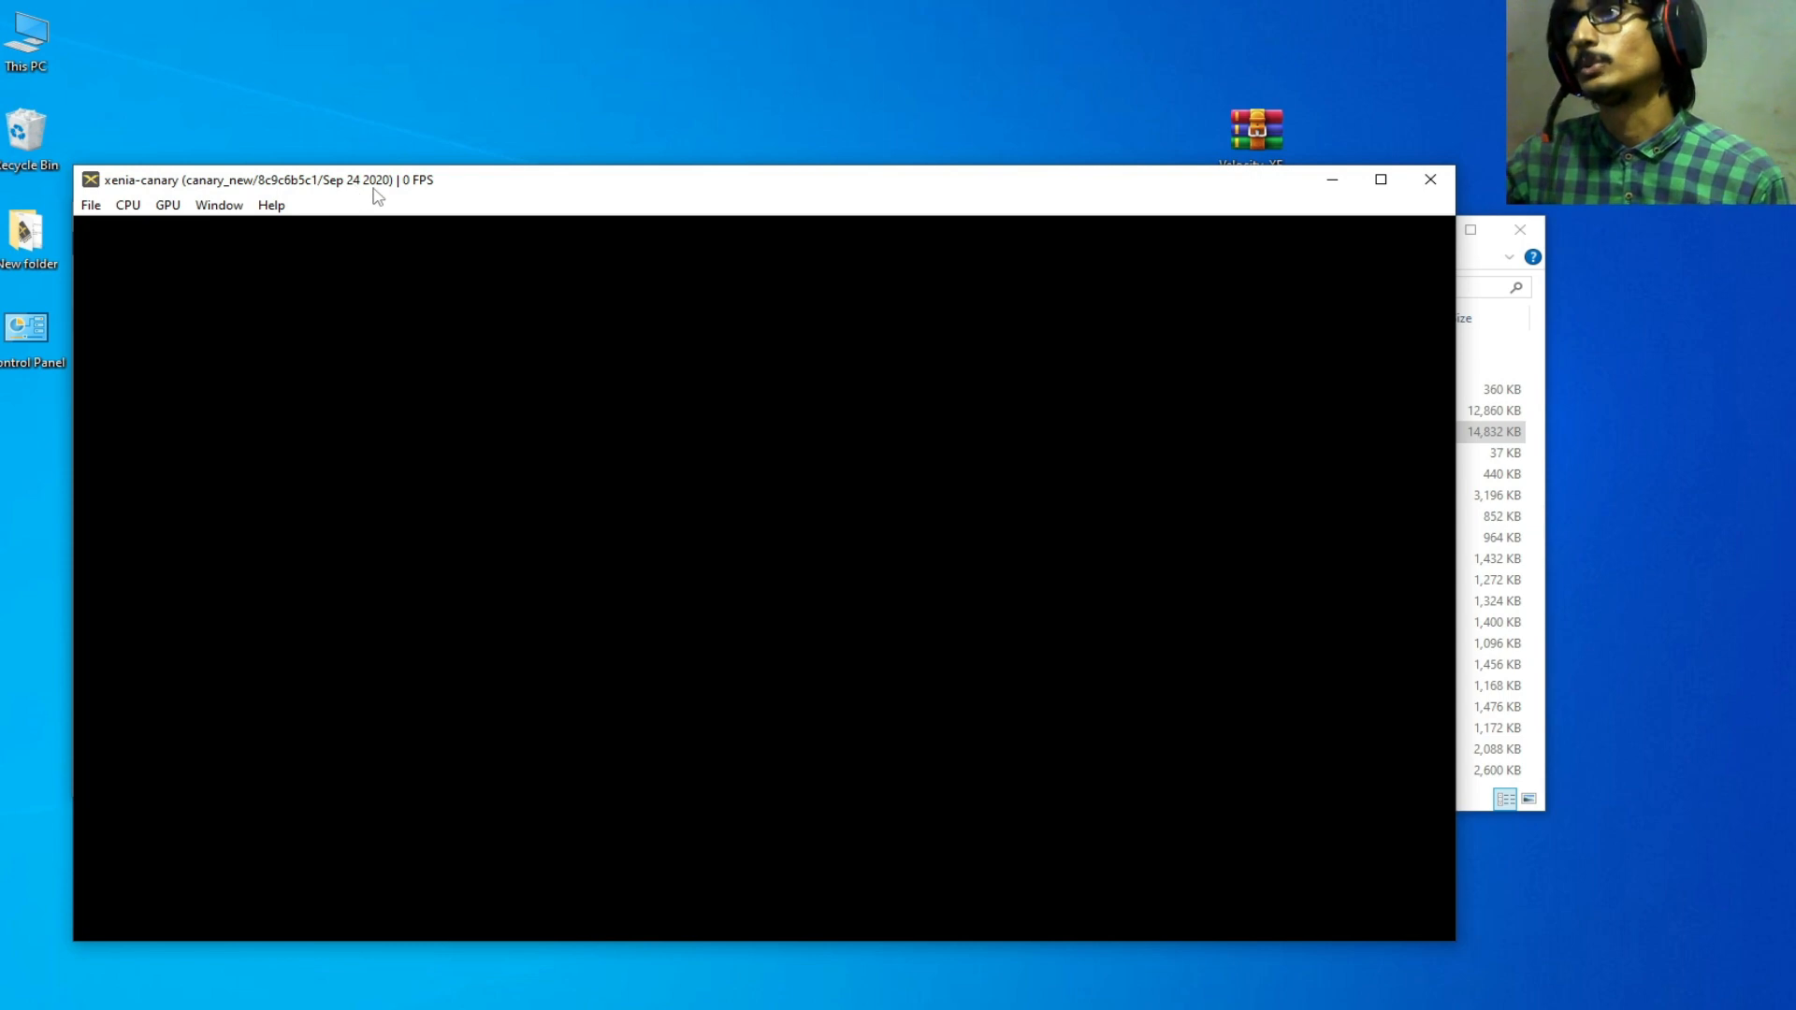
- Bring the newer xenia_canary build folder onto the desktop and open it beside the fm4 folder
click(1429, 180)
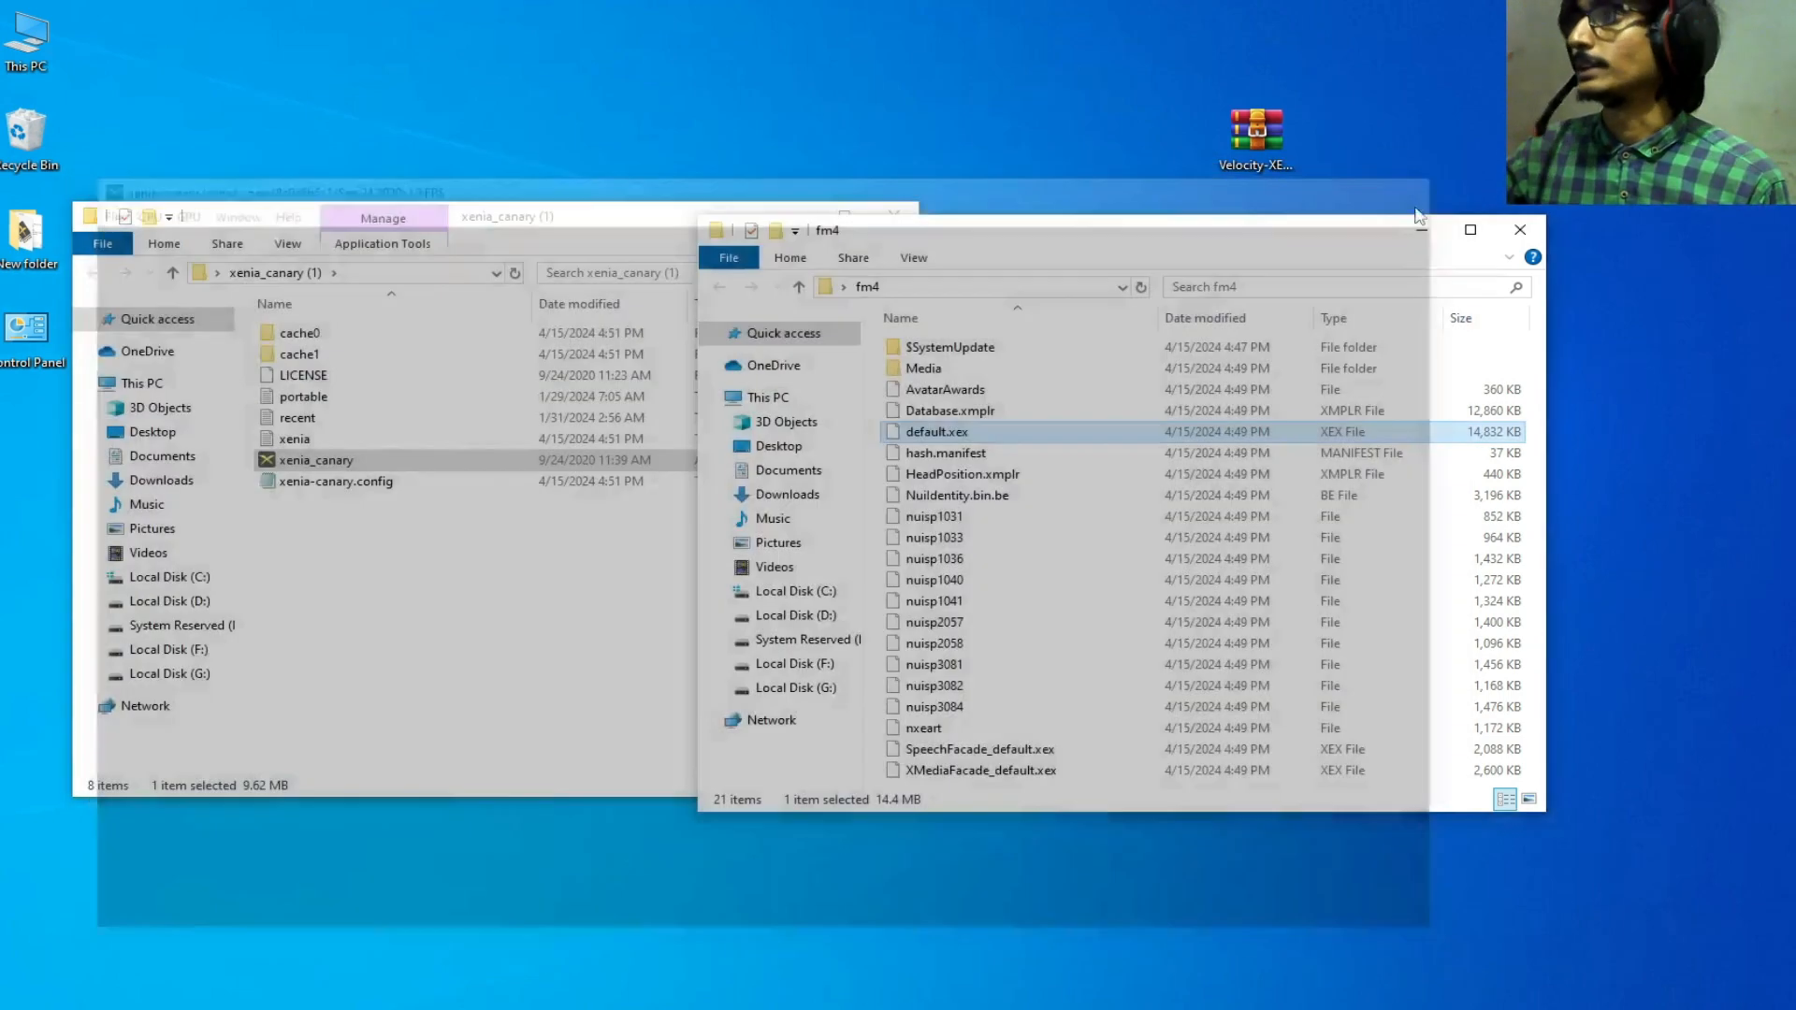
drag(557, 232, 678, 258)
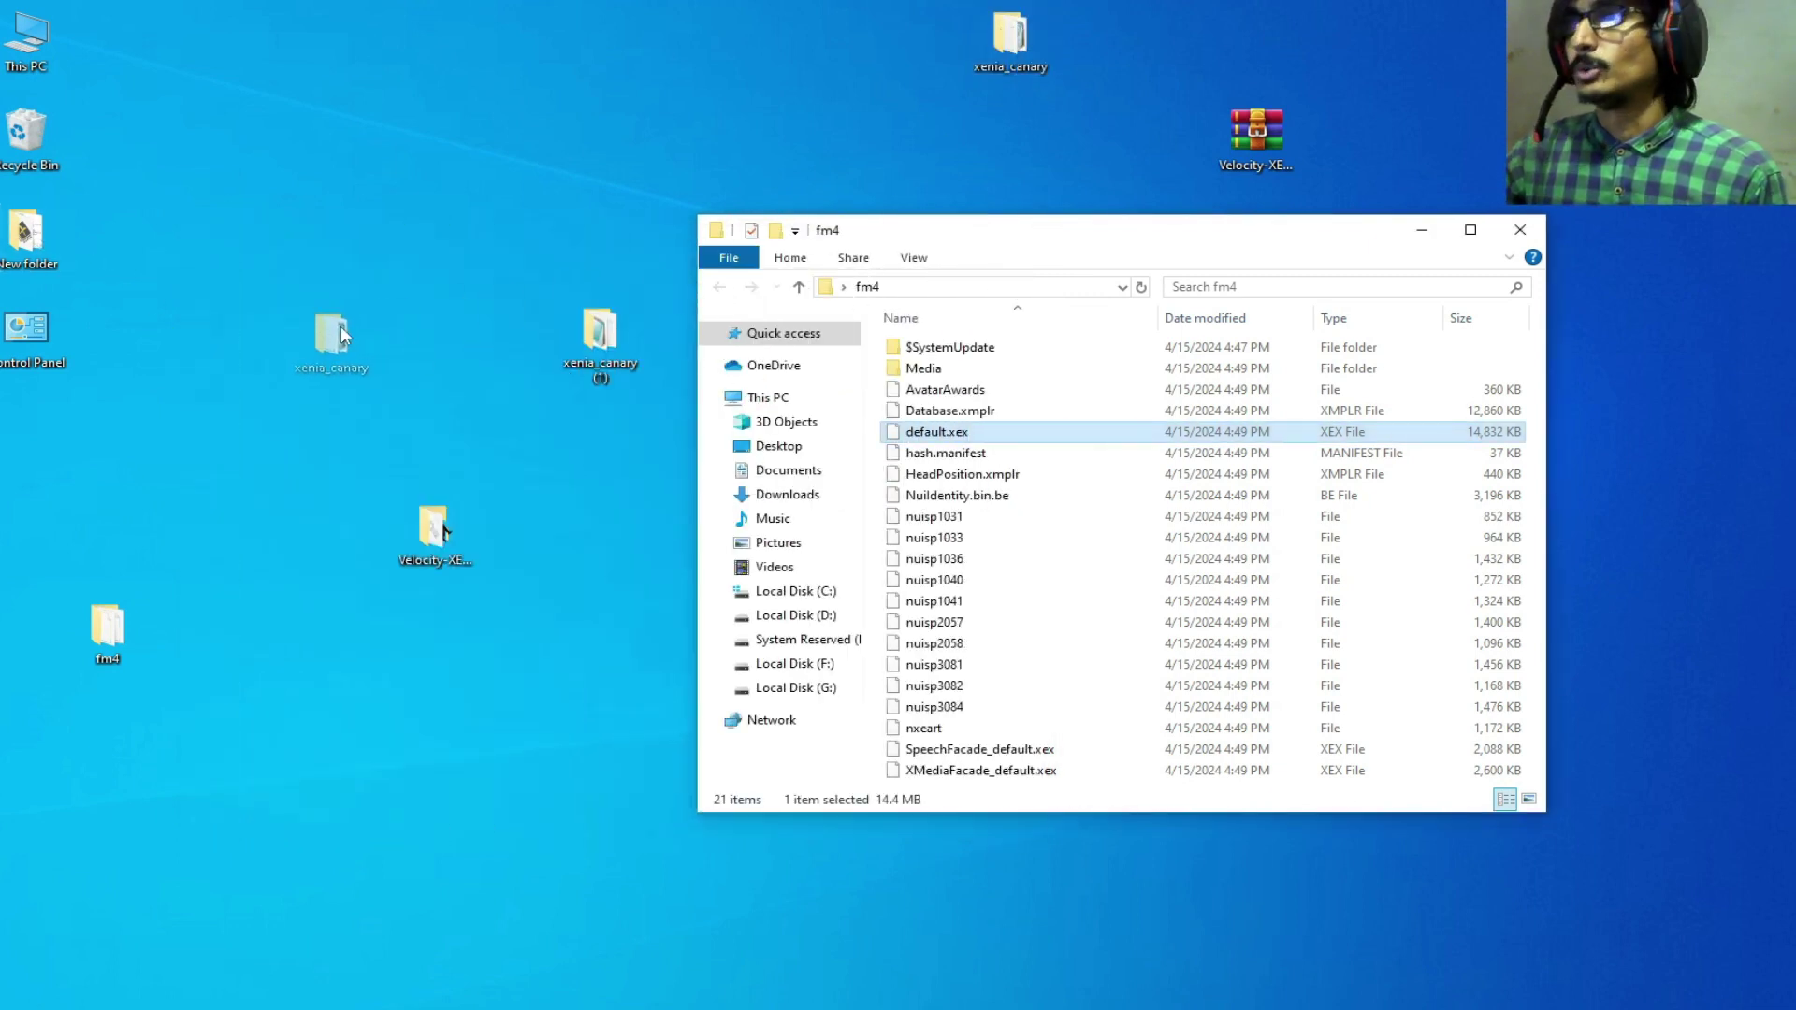
drag(899, 182, 344, 326)
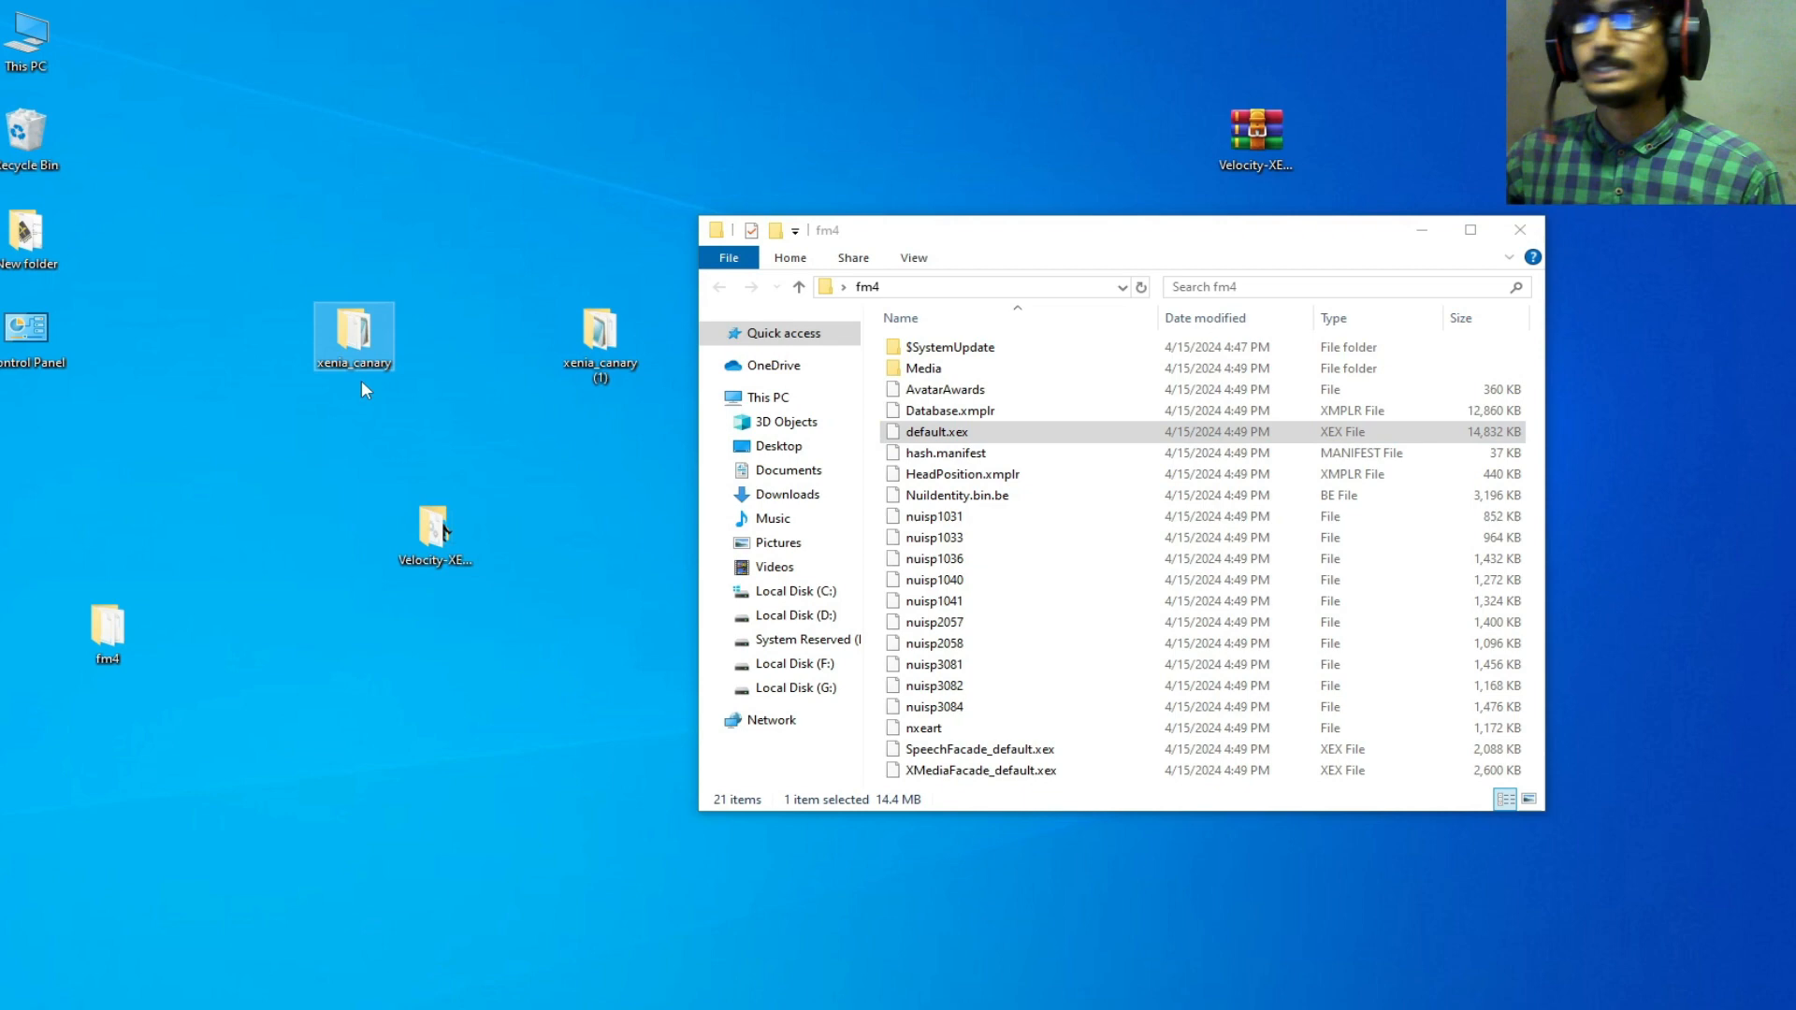
double_click(358, 338)
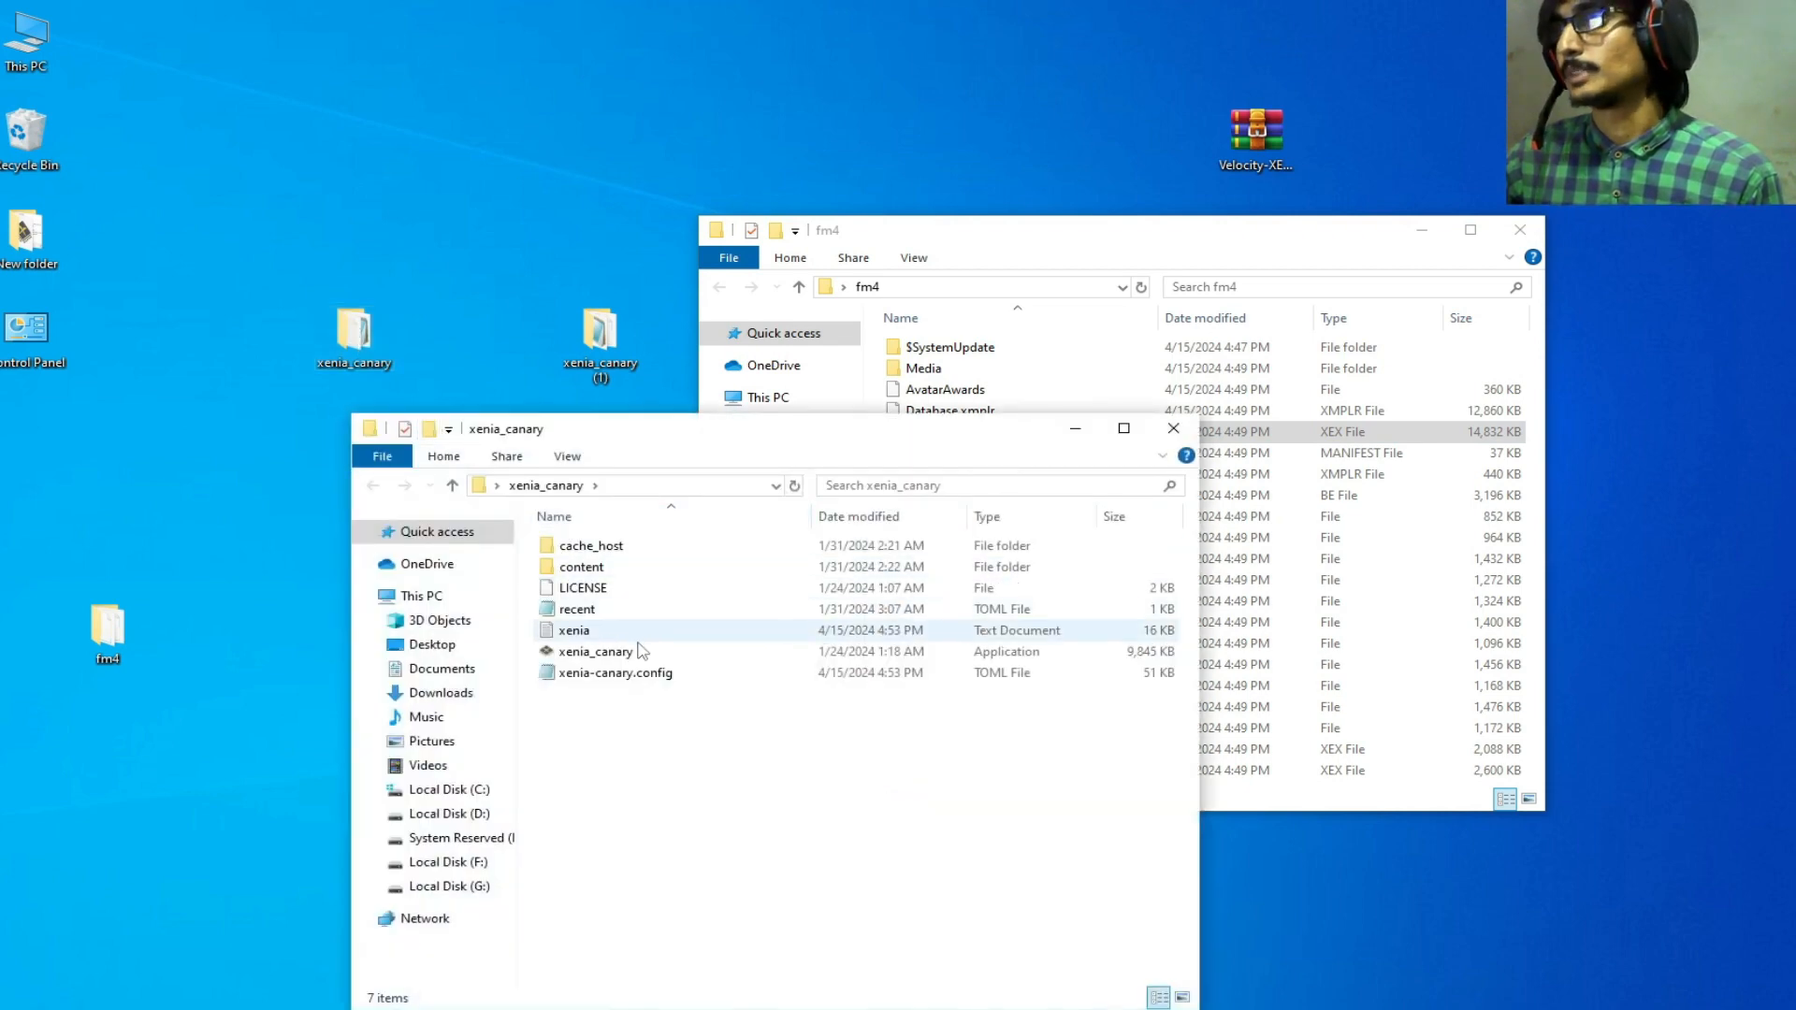
- Launch the newer Xenia Canary build once, see its blank window, and close it
click(589, 650)
double_click(589, 651)
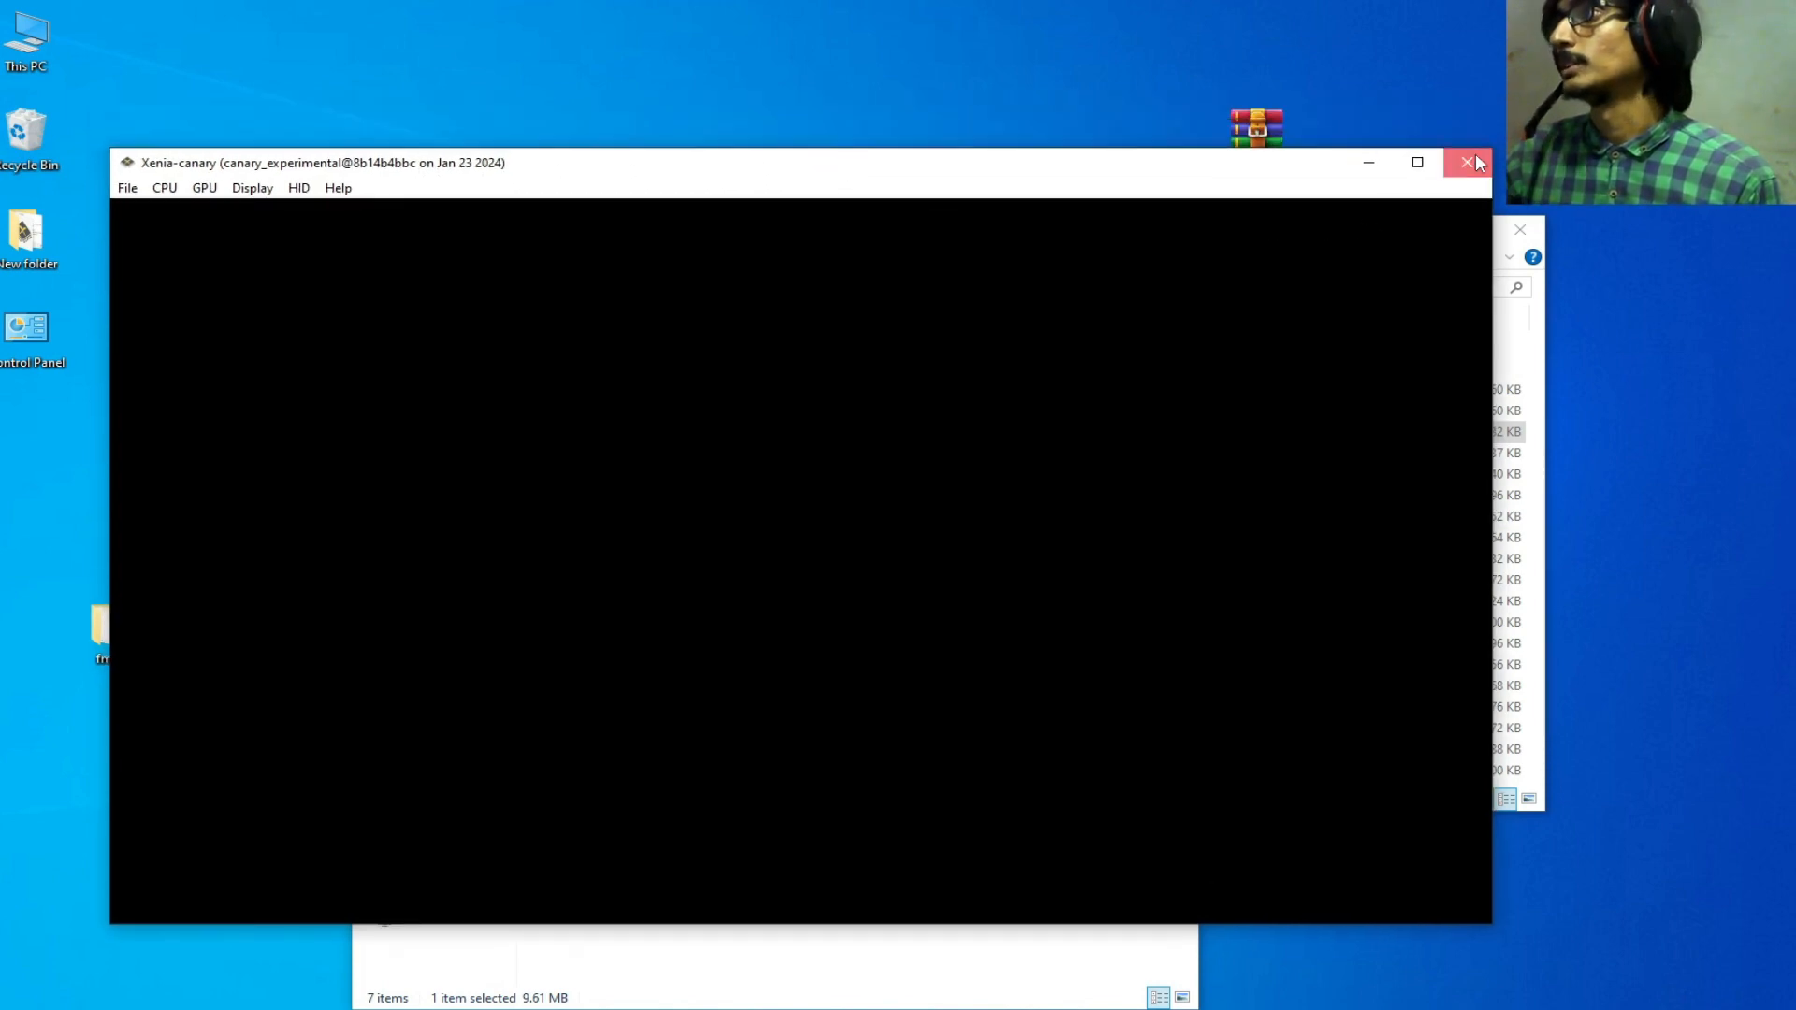
click(1462, 120)
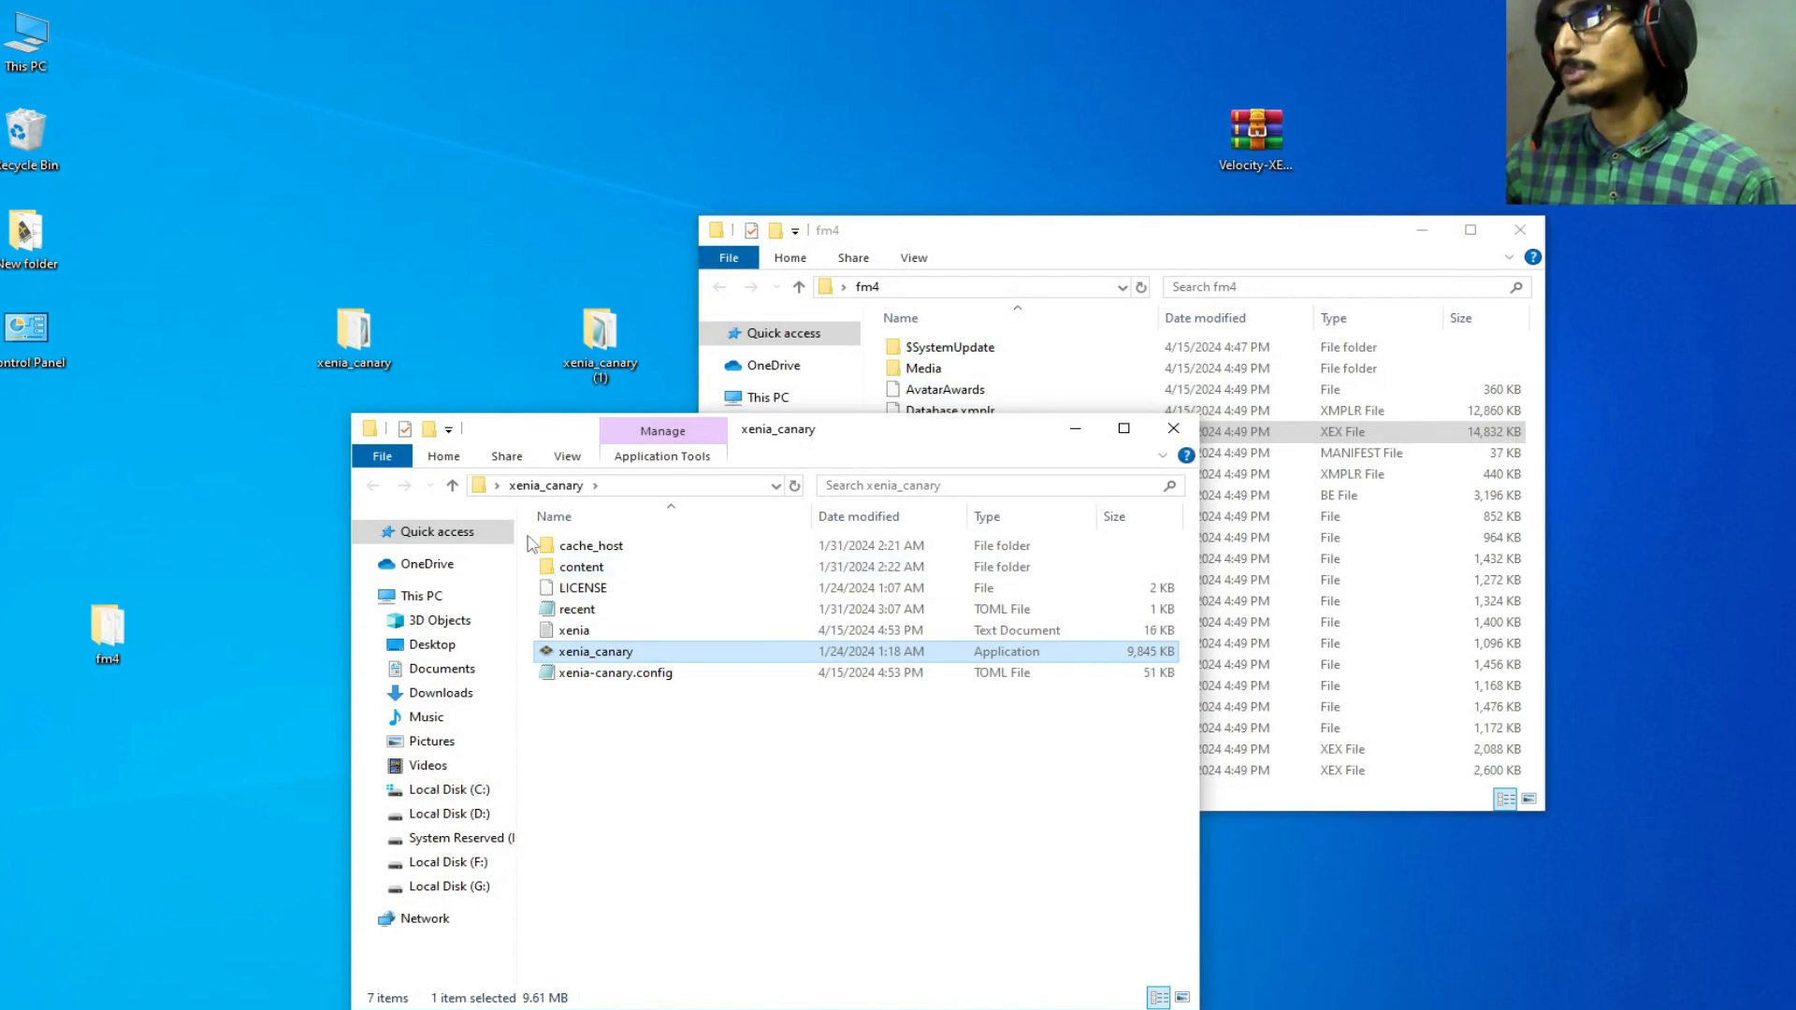
- Delete the cache_host and content folders and the old xenia-canary.config from xenia_canary
drag(533, 590, 538, 540)
right_click(550, 567)
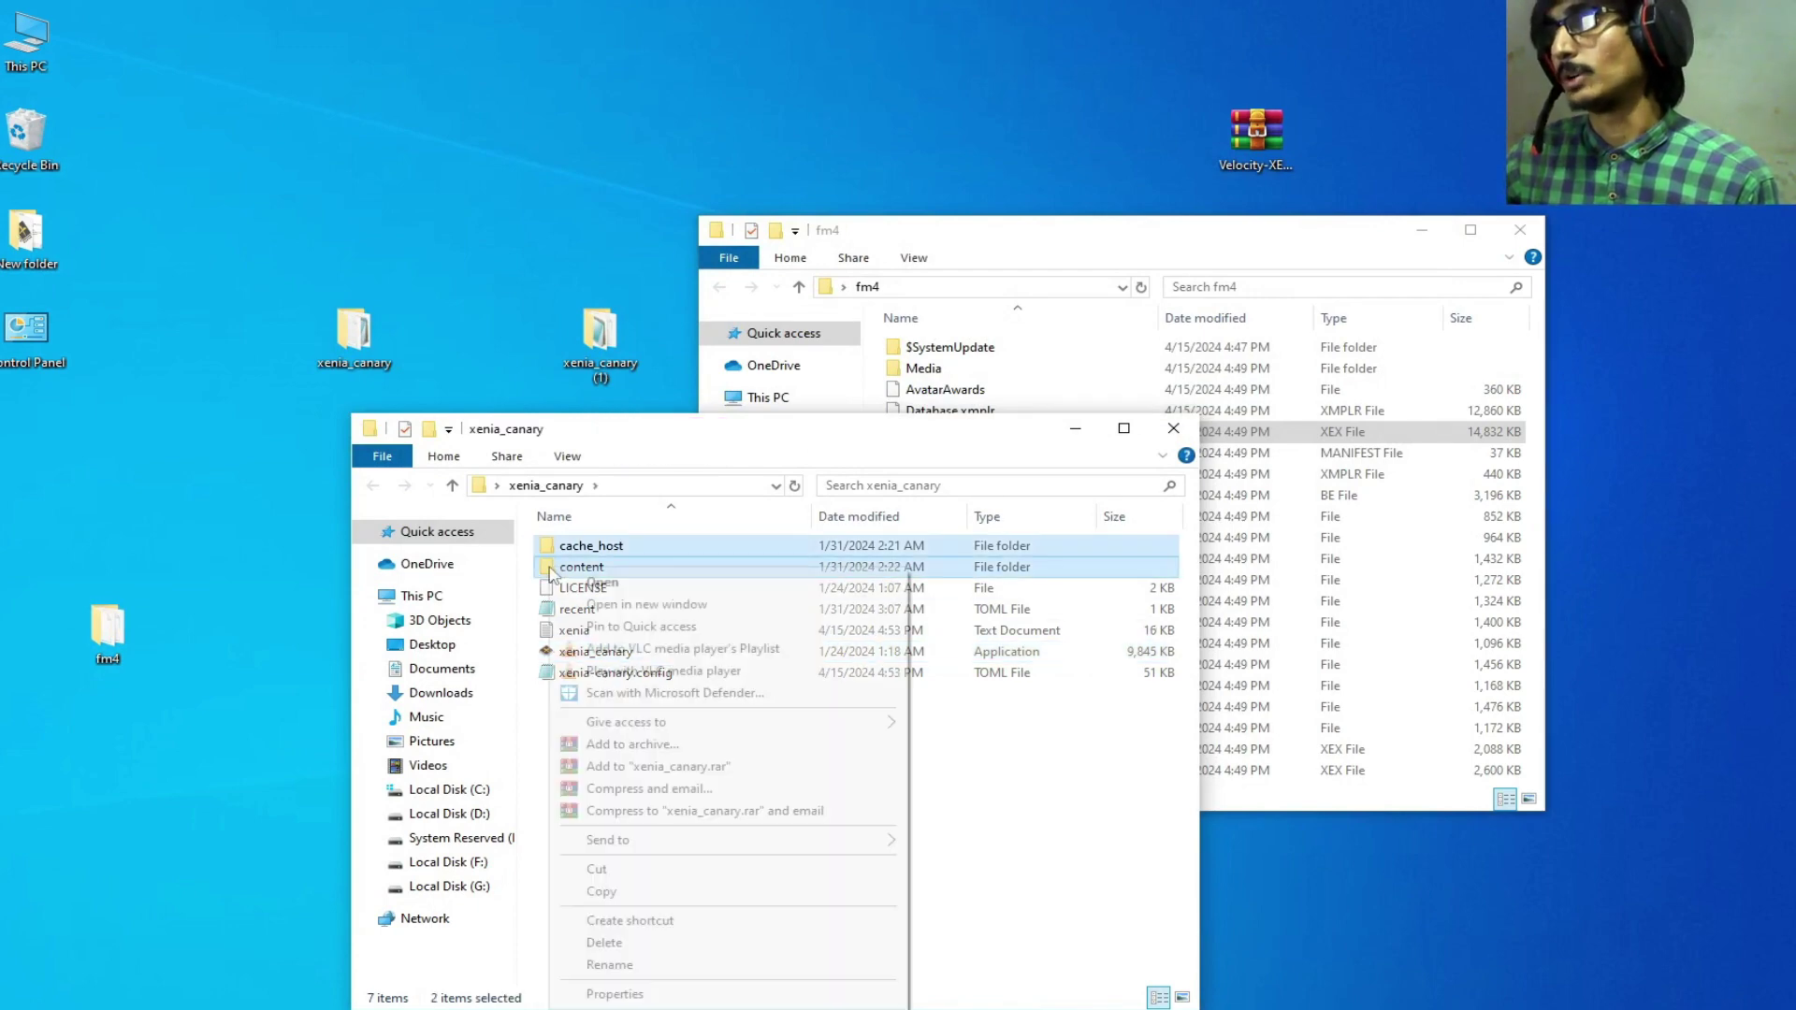
click(618, 945)
right_click(615, 631)
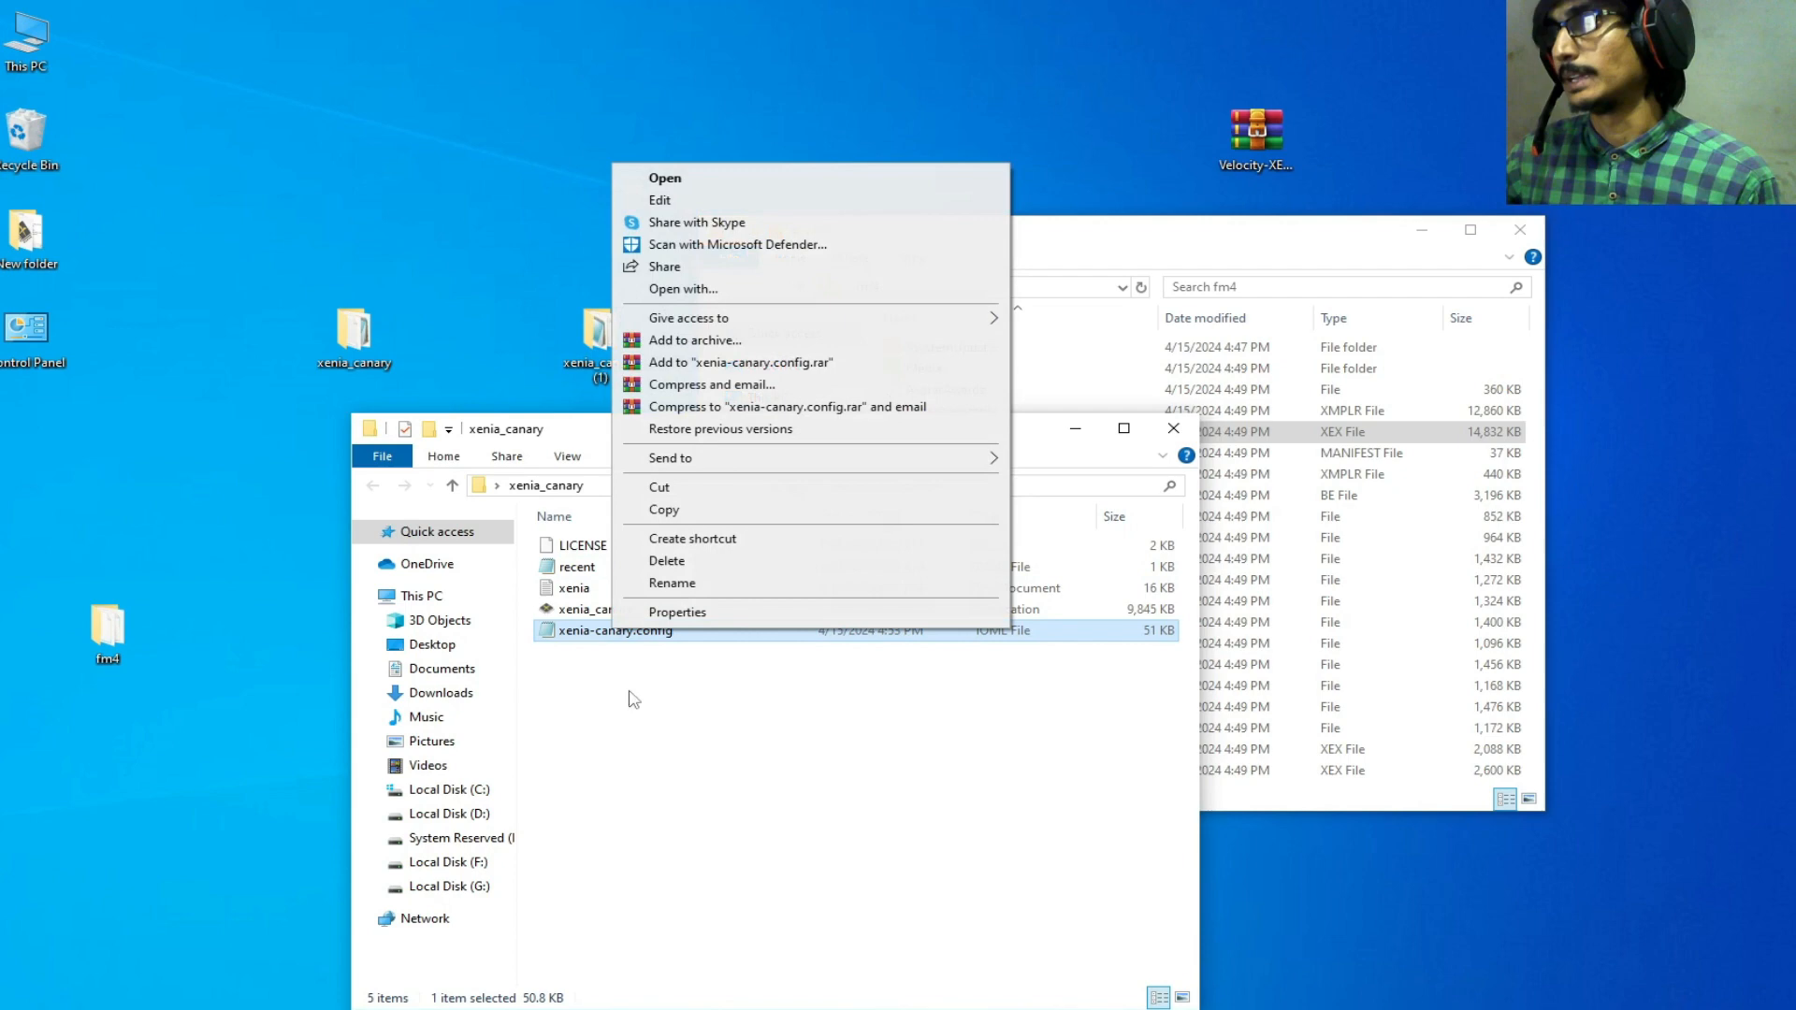
click(638, 584)
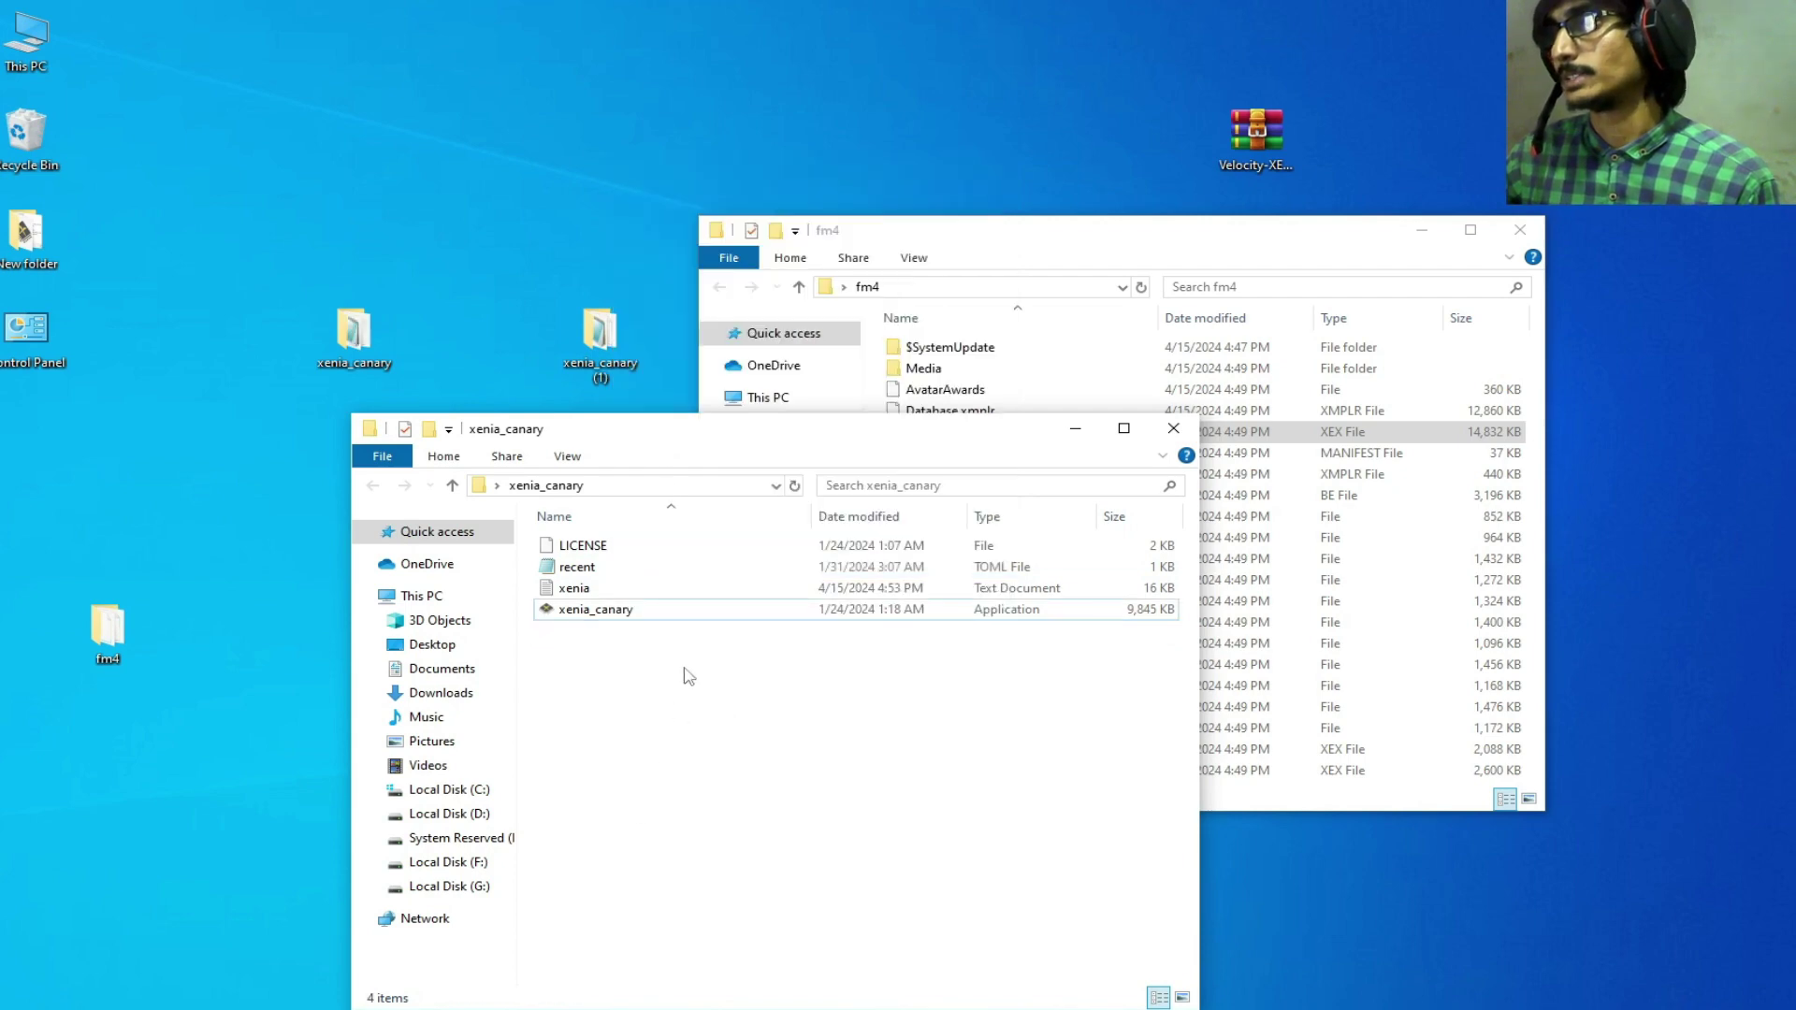
- Run Xenia Canary once to regenerate xenia-canary.config, then select the fresh config
right_click(597, 609)
click(647, 106)
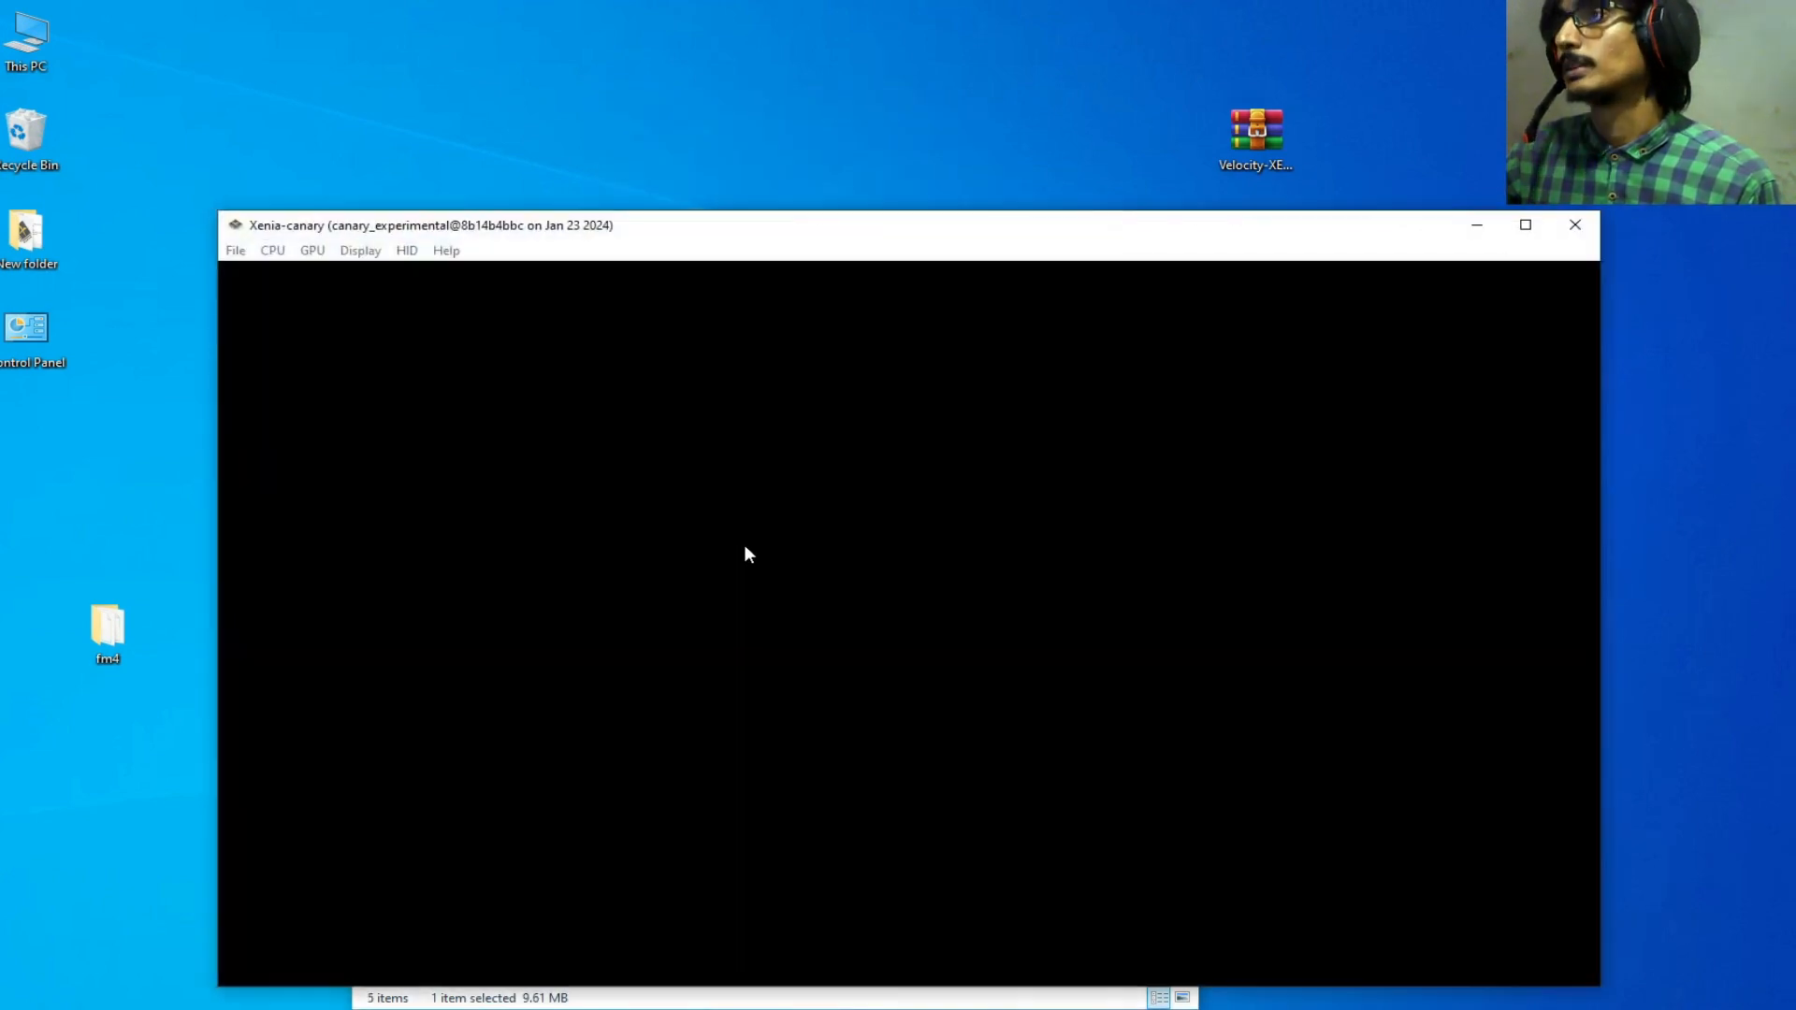
click(1529, 228)
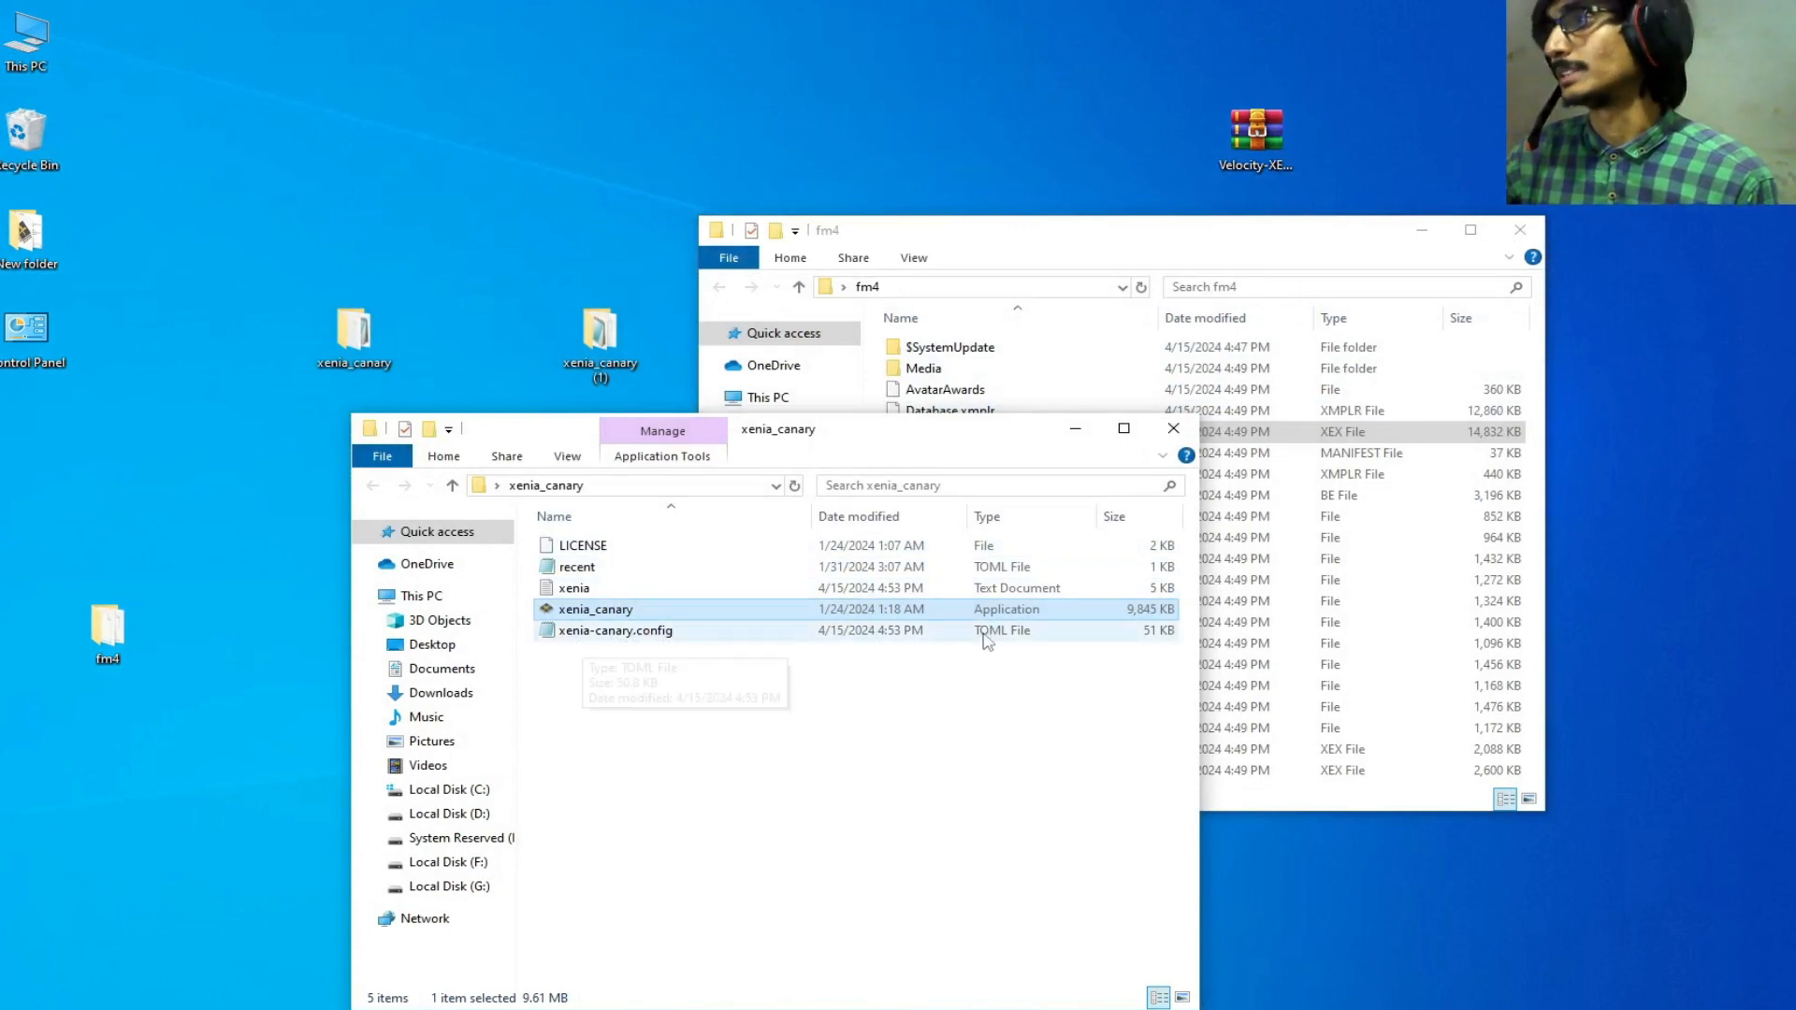
click(663, 633)
right_click(664, 631)
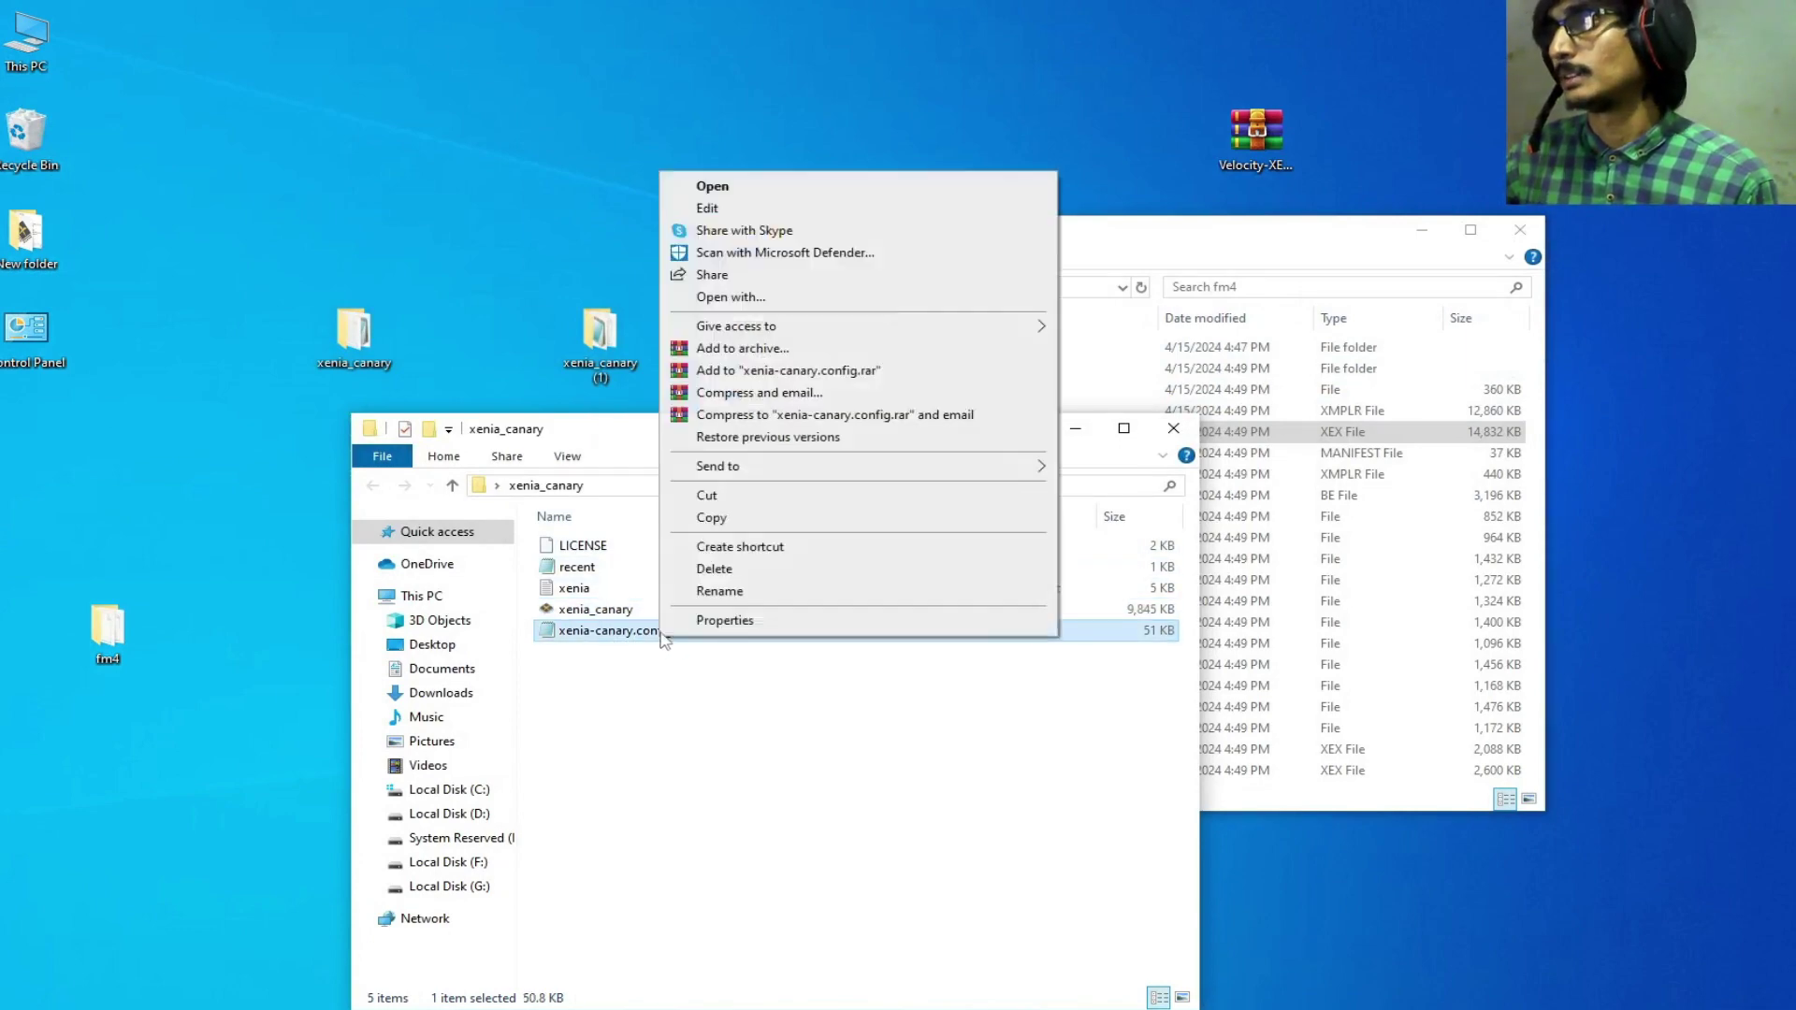
- Edit xenia-canary.config in Notepad so mount_cache = true under [Storage] and save it
click(714, 185)
drag(1425, 314, 1425, 701)
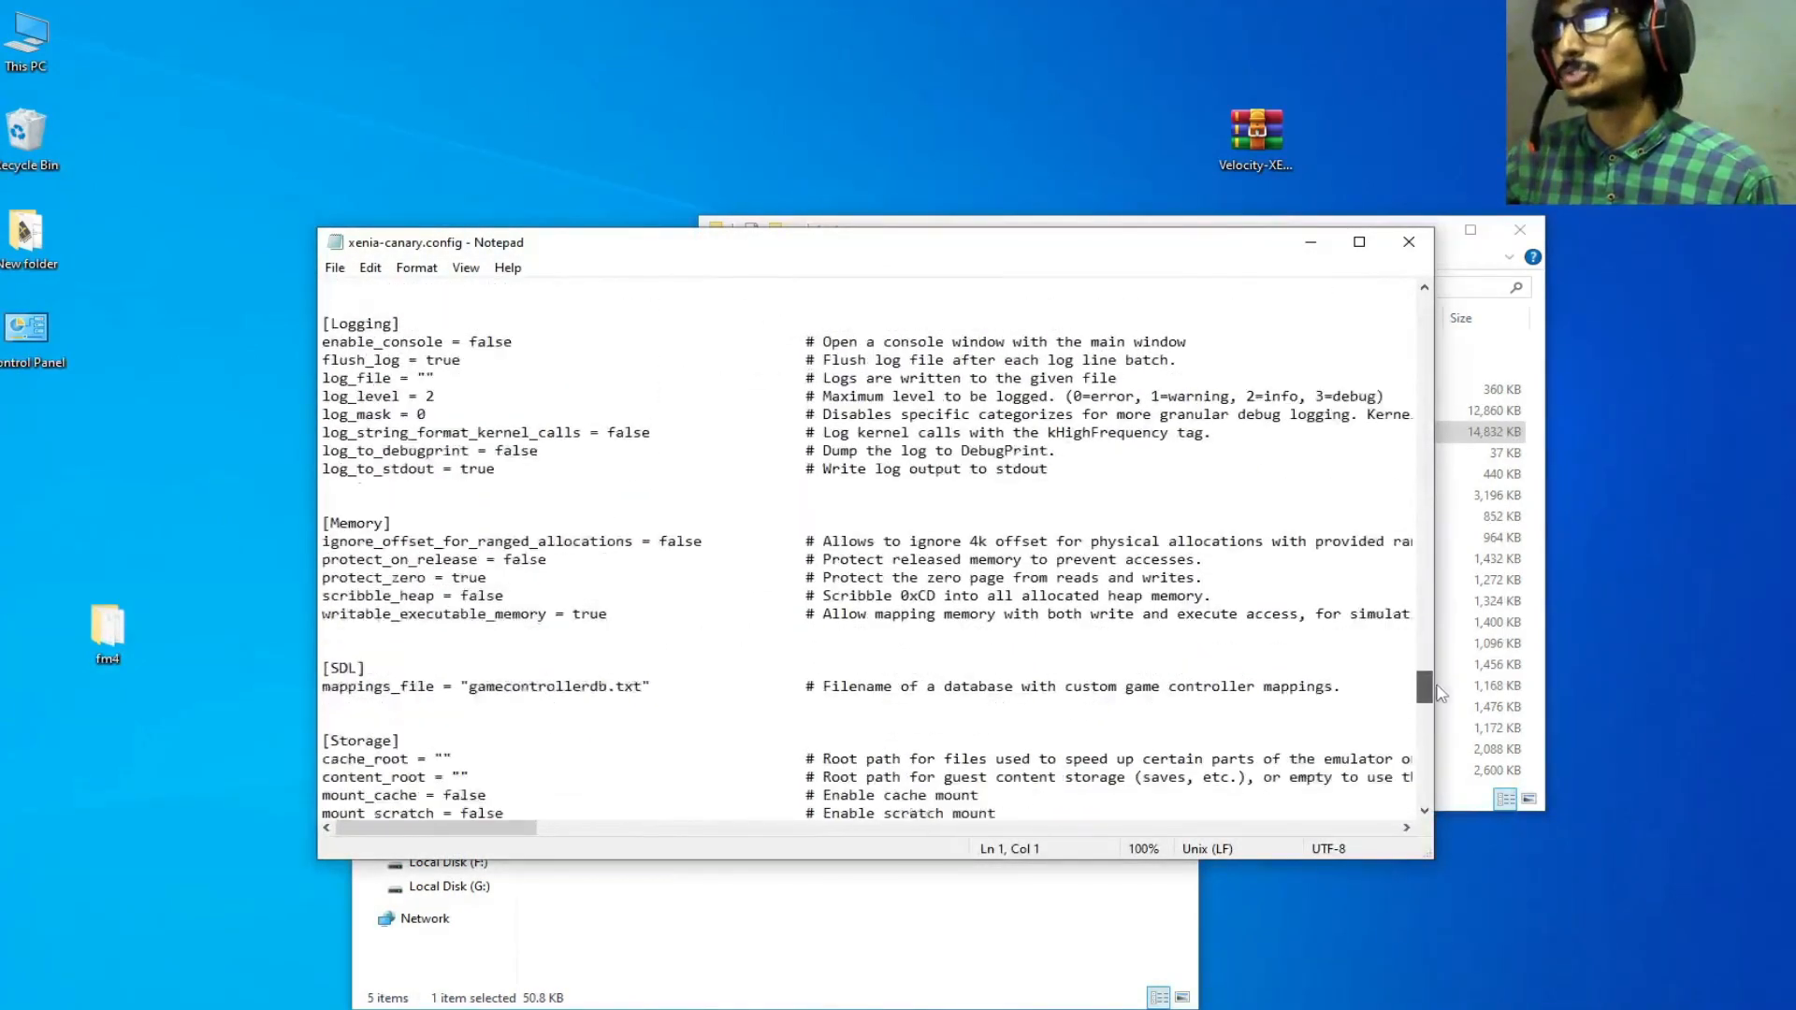
drag(444, 558, 463, 558)
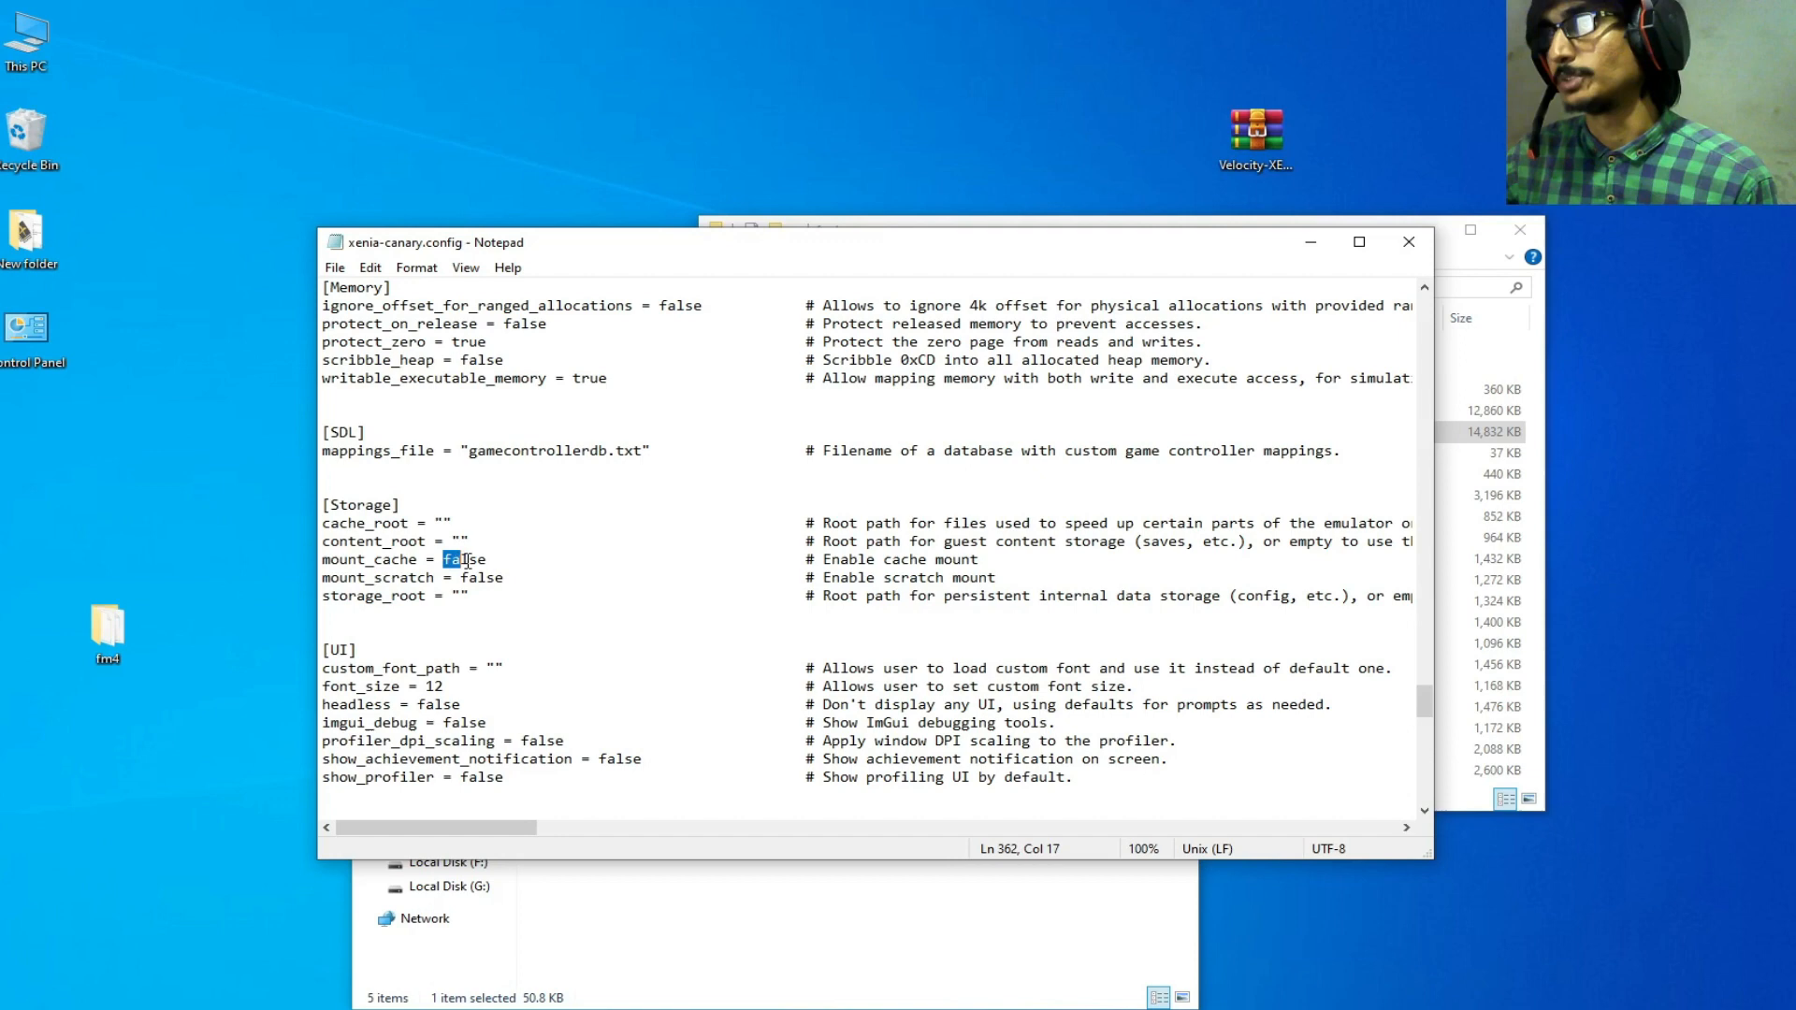
text(tr)
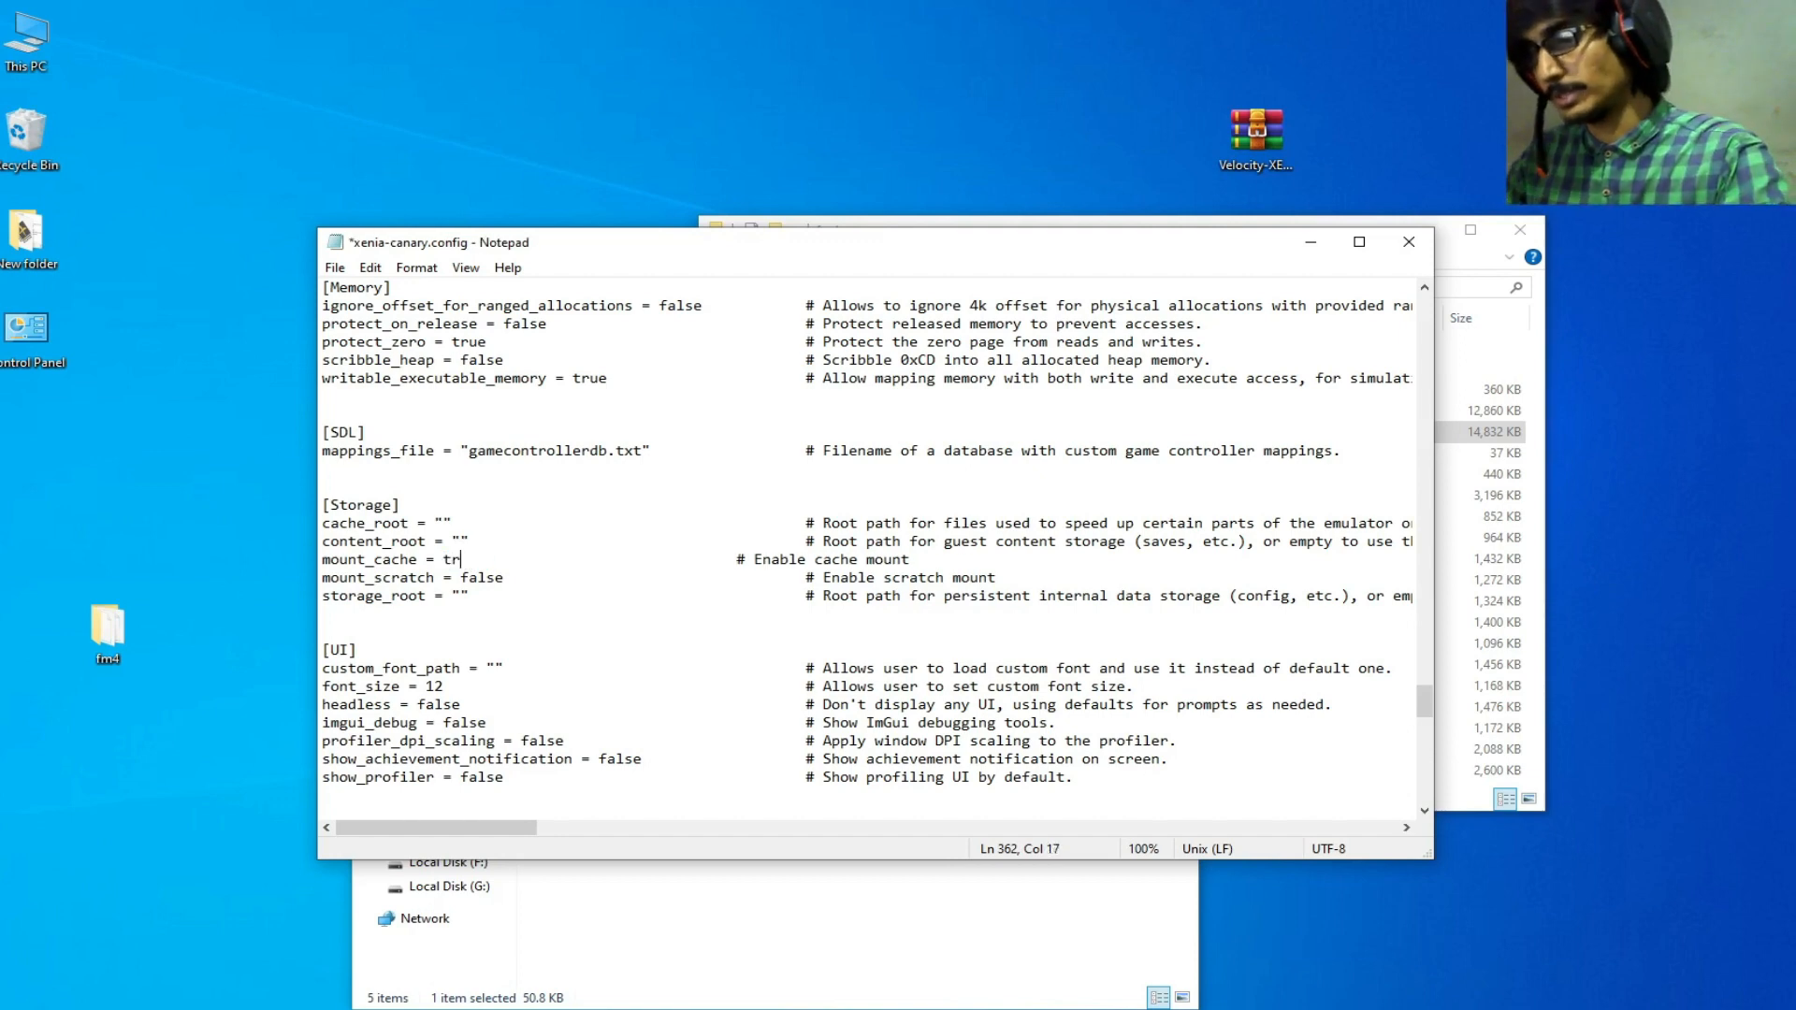
text(ue)
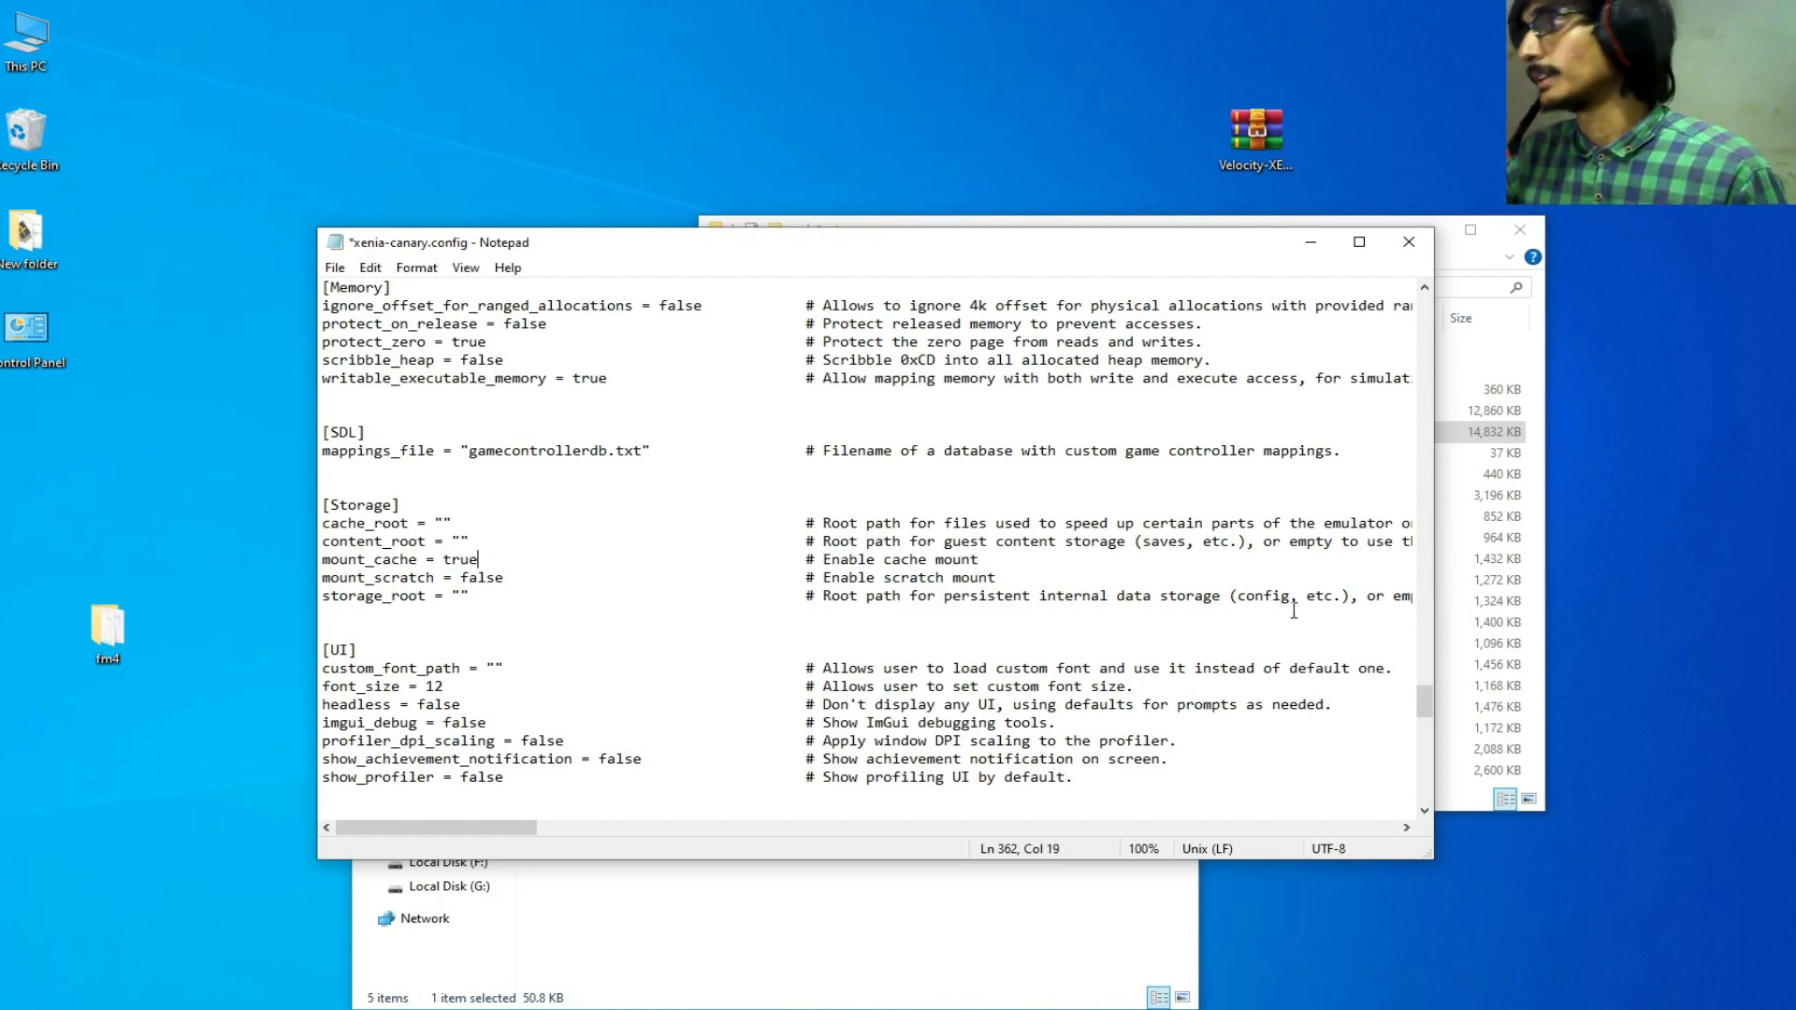
click(335, 267)
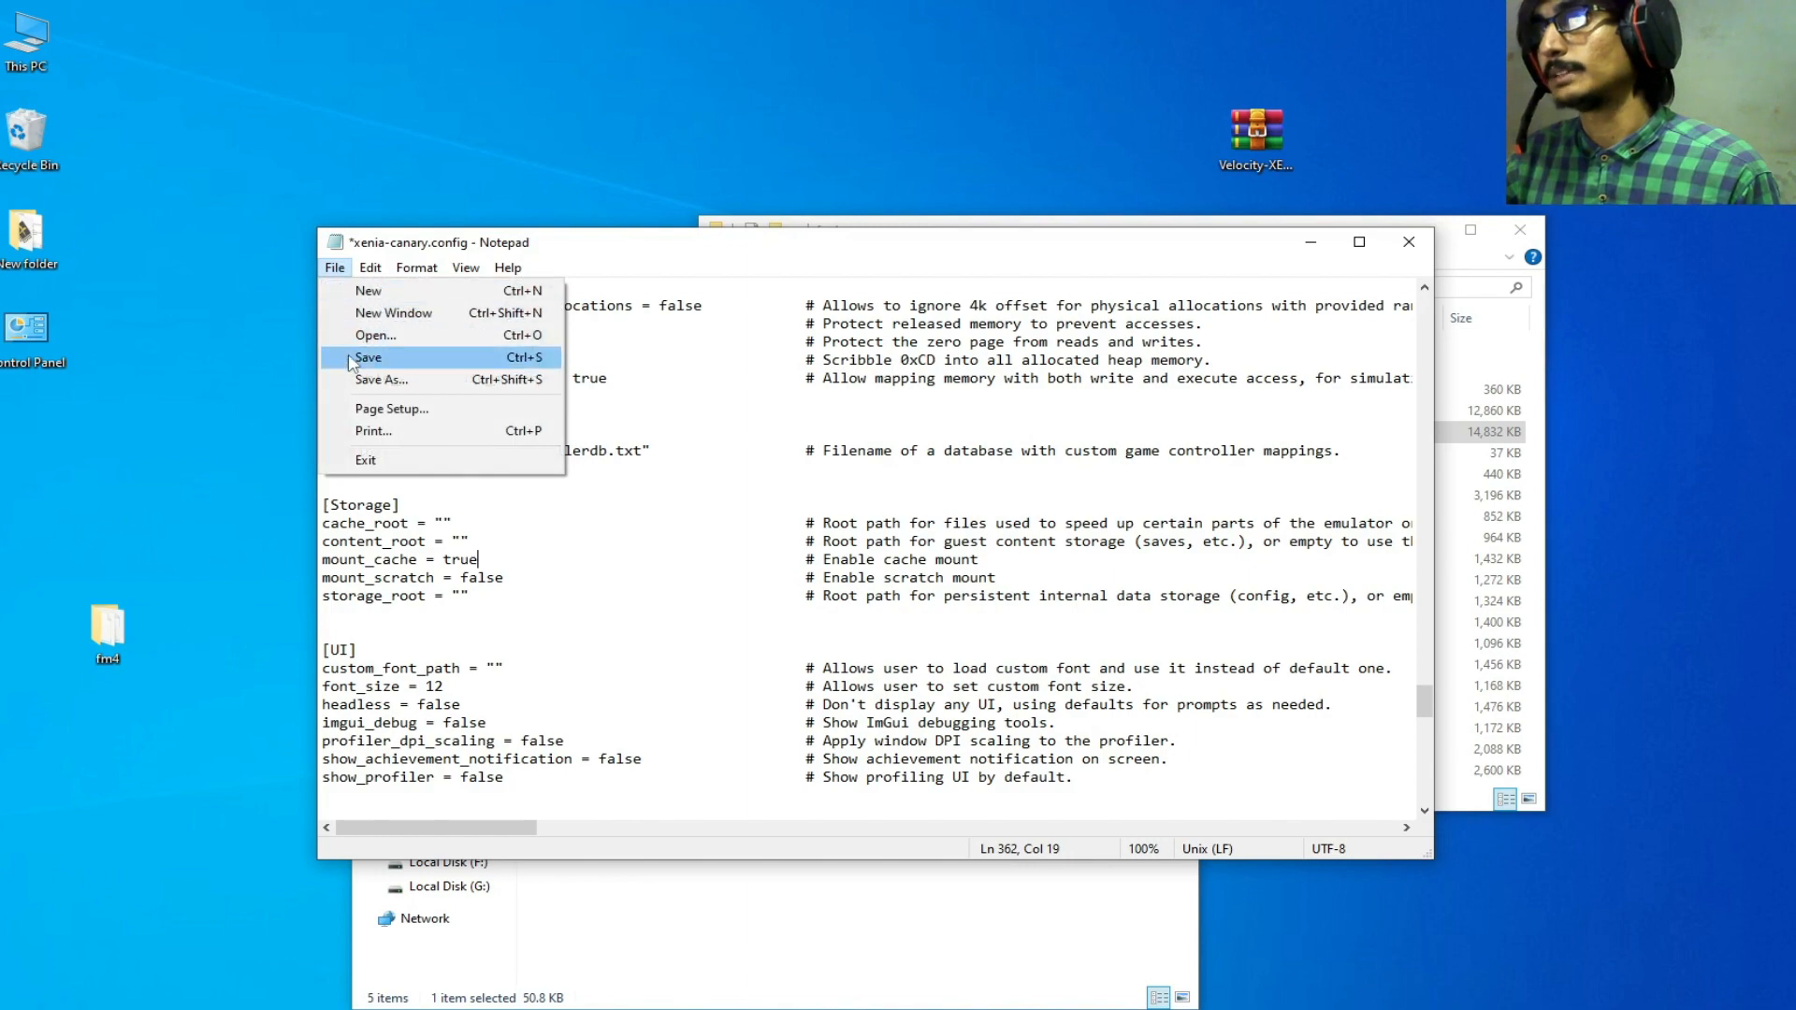
click(361, 359)
drag(1425, 699, 1421, 597)
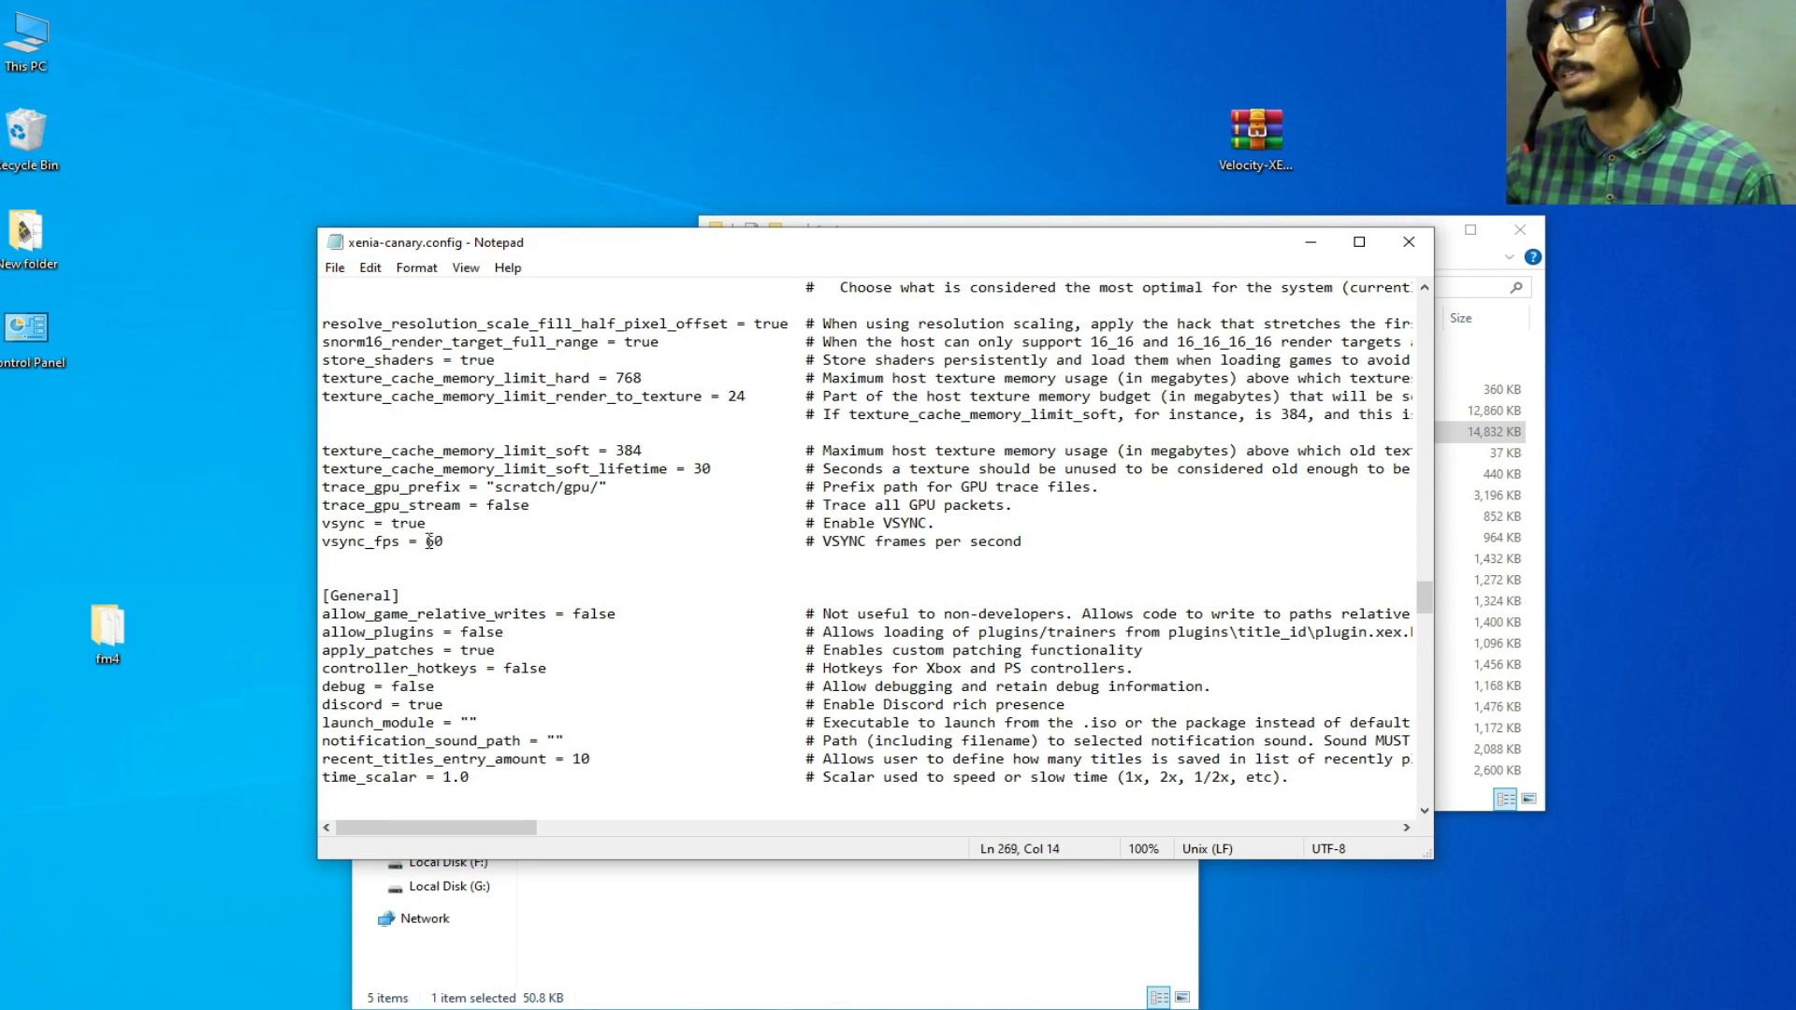
text(3)
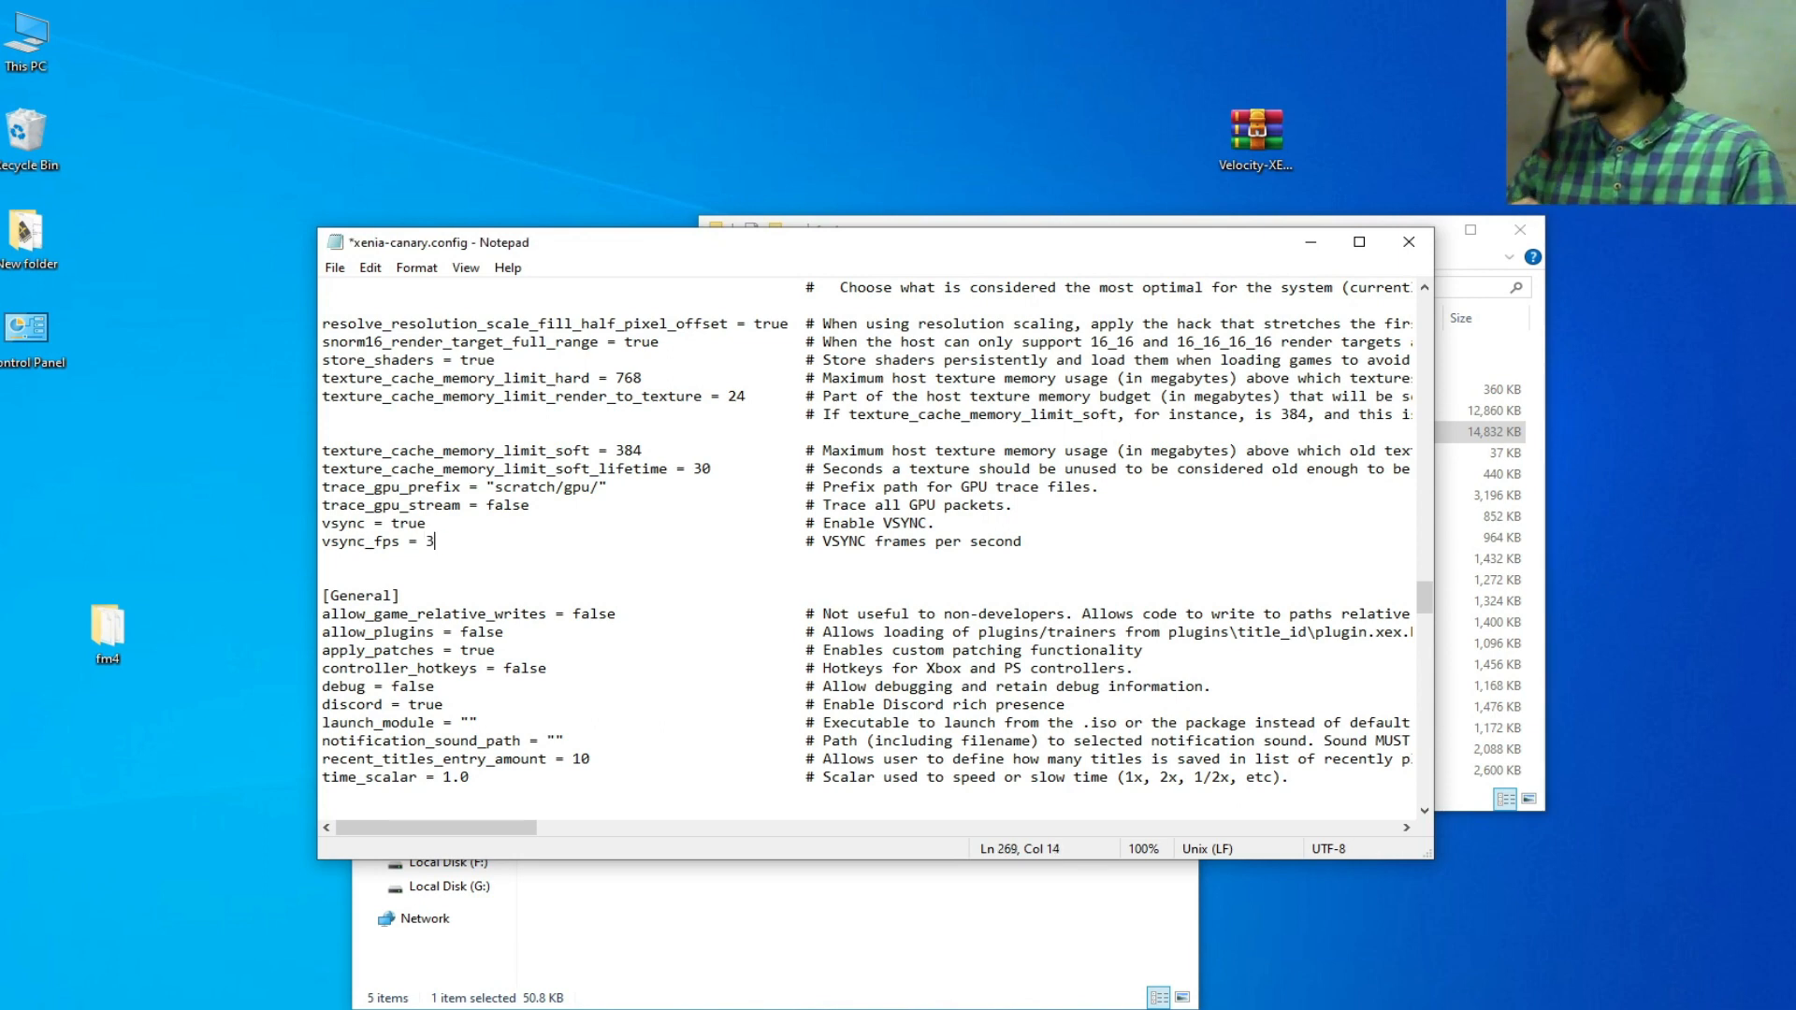
text(0)
- Save the config after changing vsync_fps from 60 to 30 in the GPU section
click(334, 269)
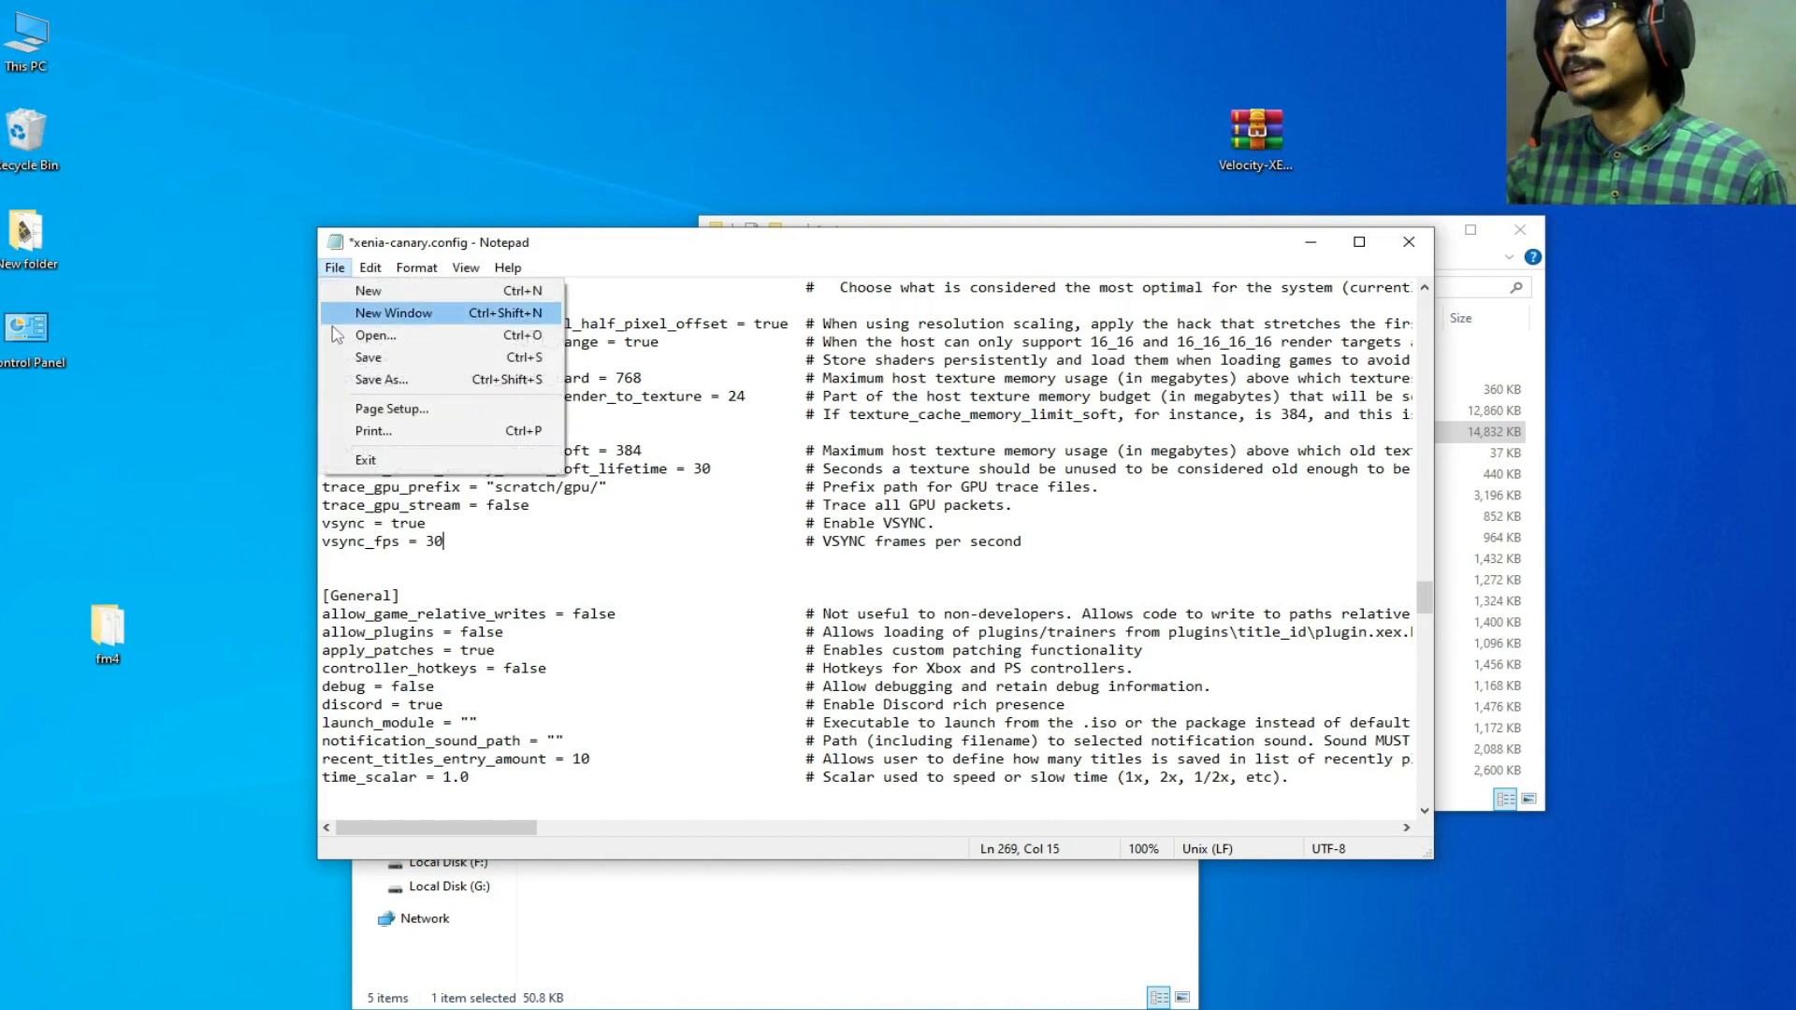
click(367, 361)
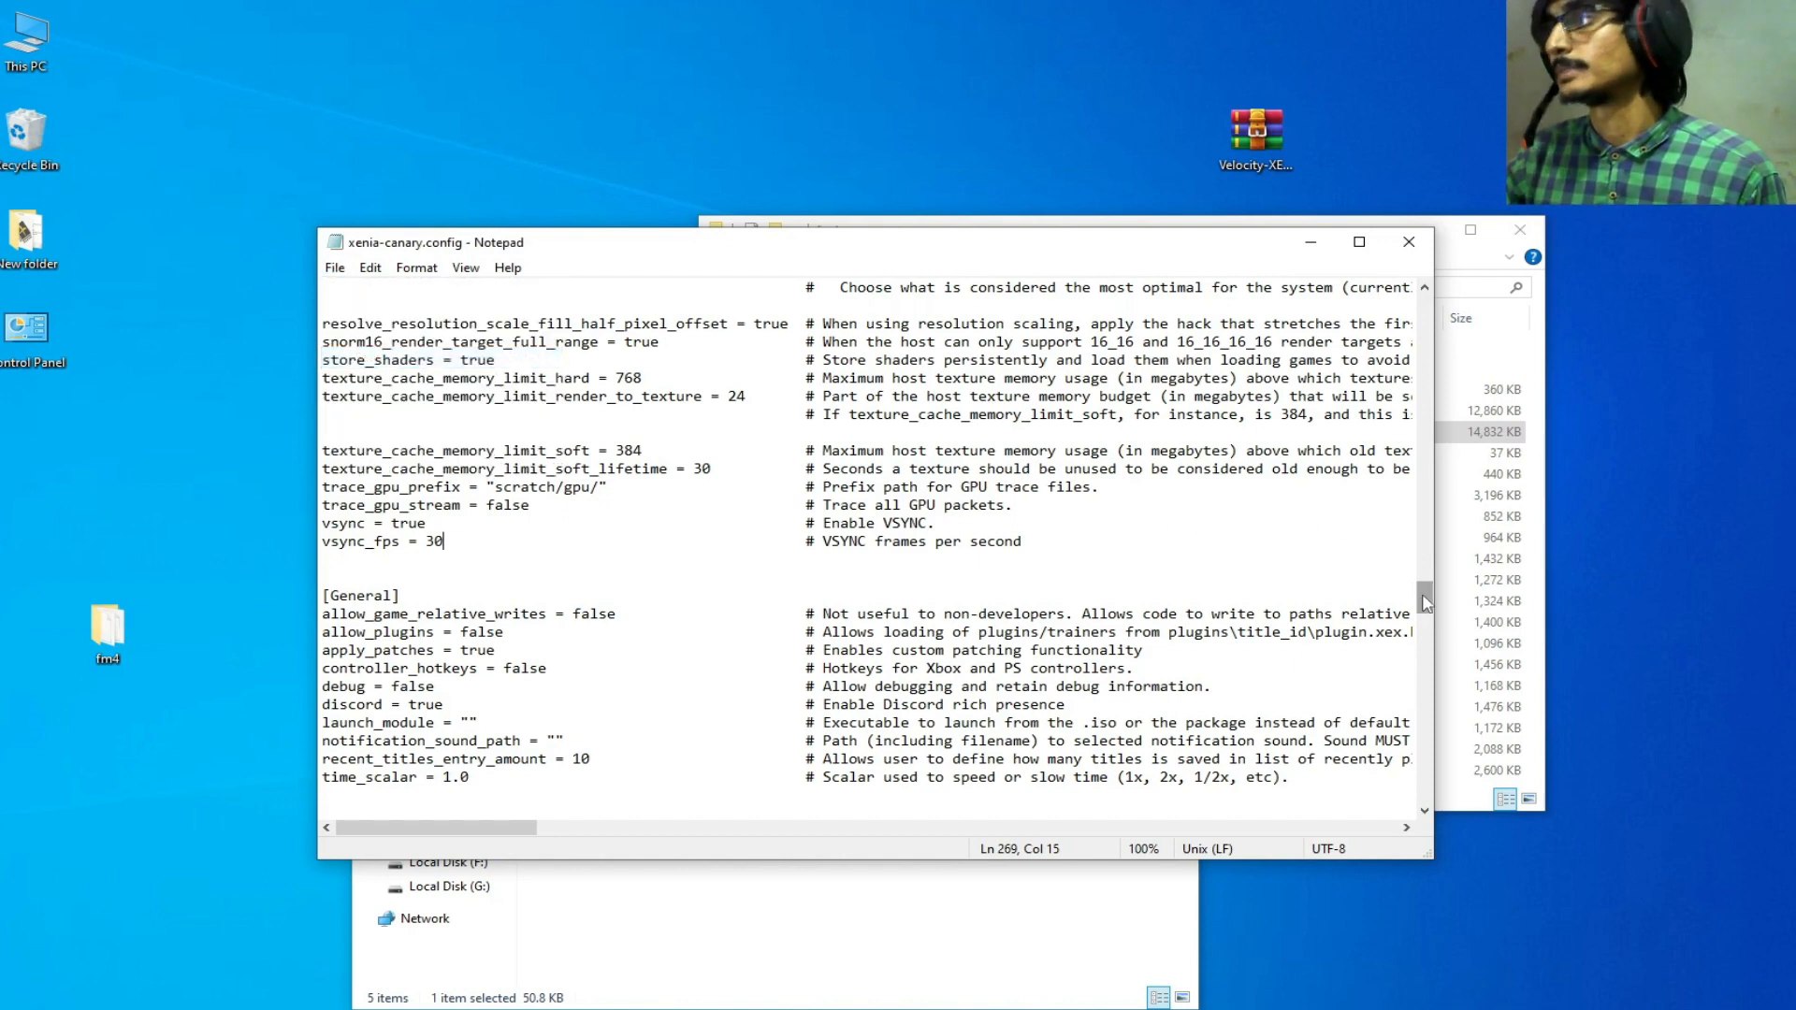
drag(1425, 600, 1425, 534)
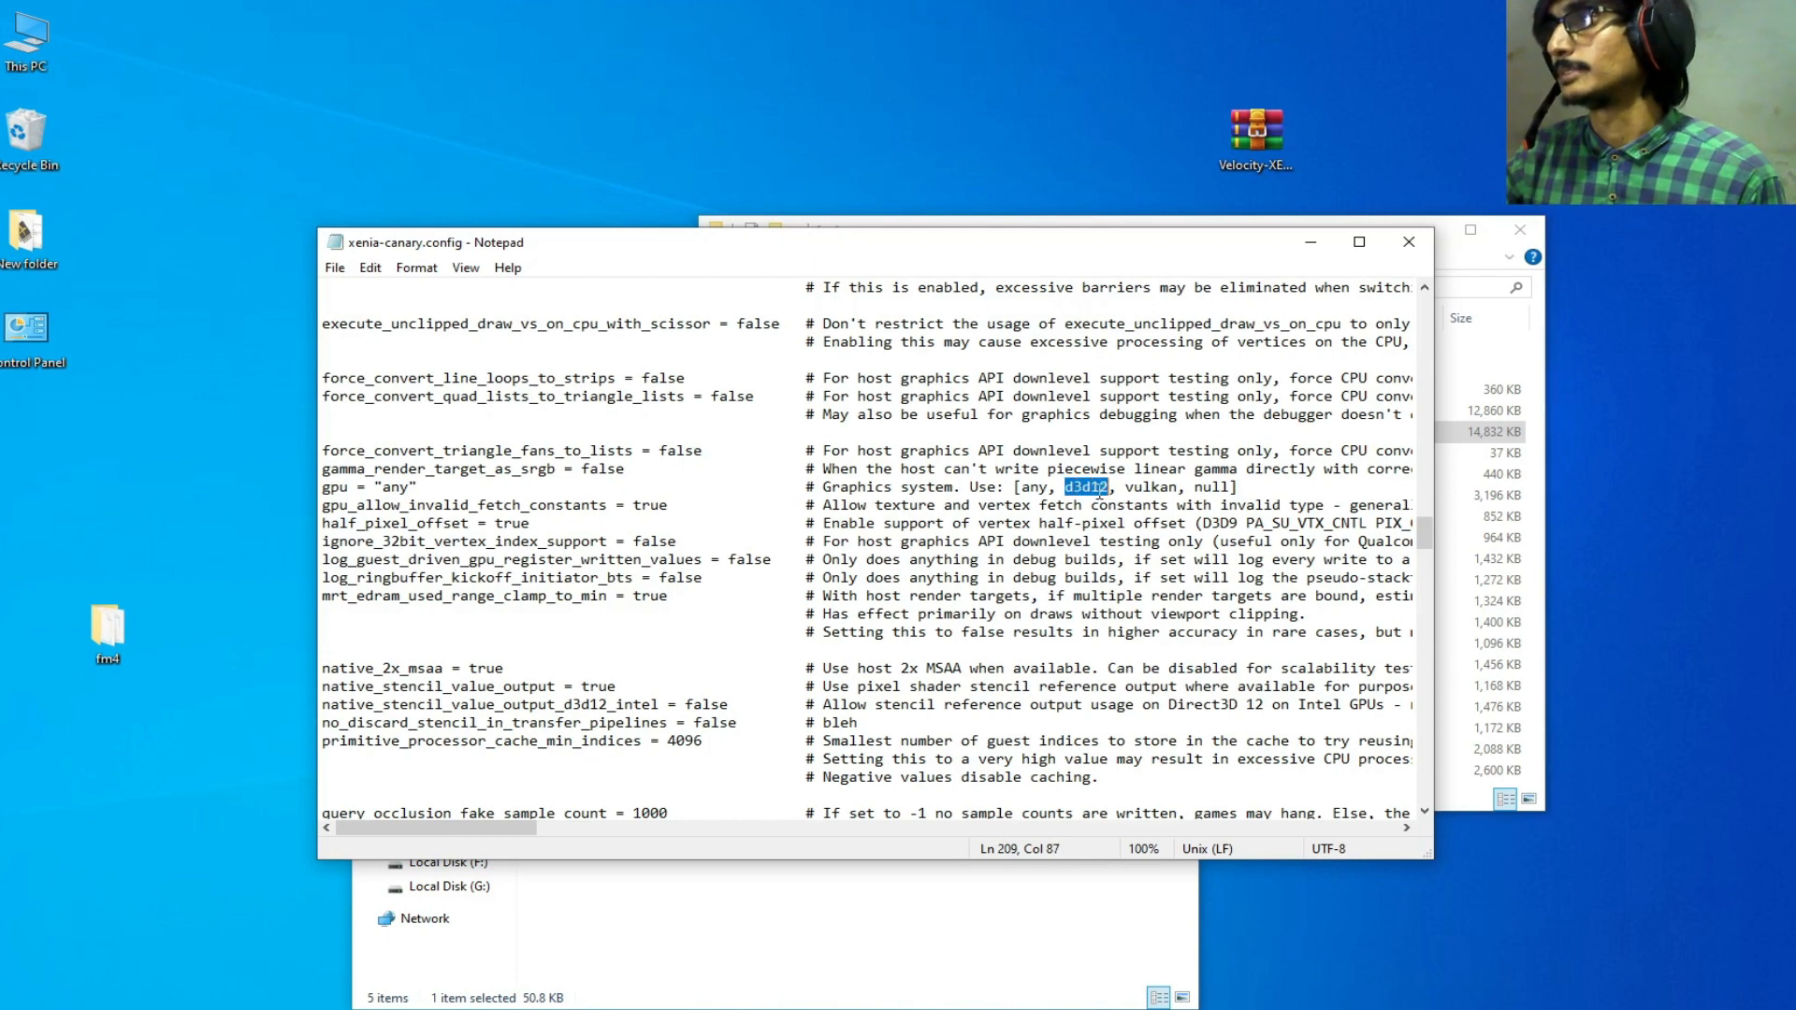
- Copy d3d12 from the comment and paste it over the "any" value of gpu
right_click(1099, 491)
click(1143, 556)
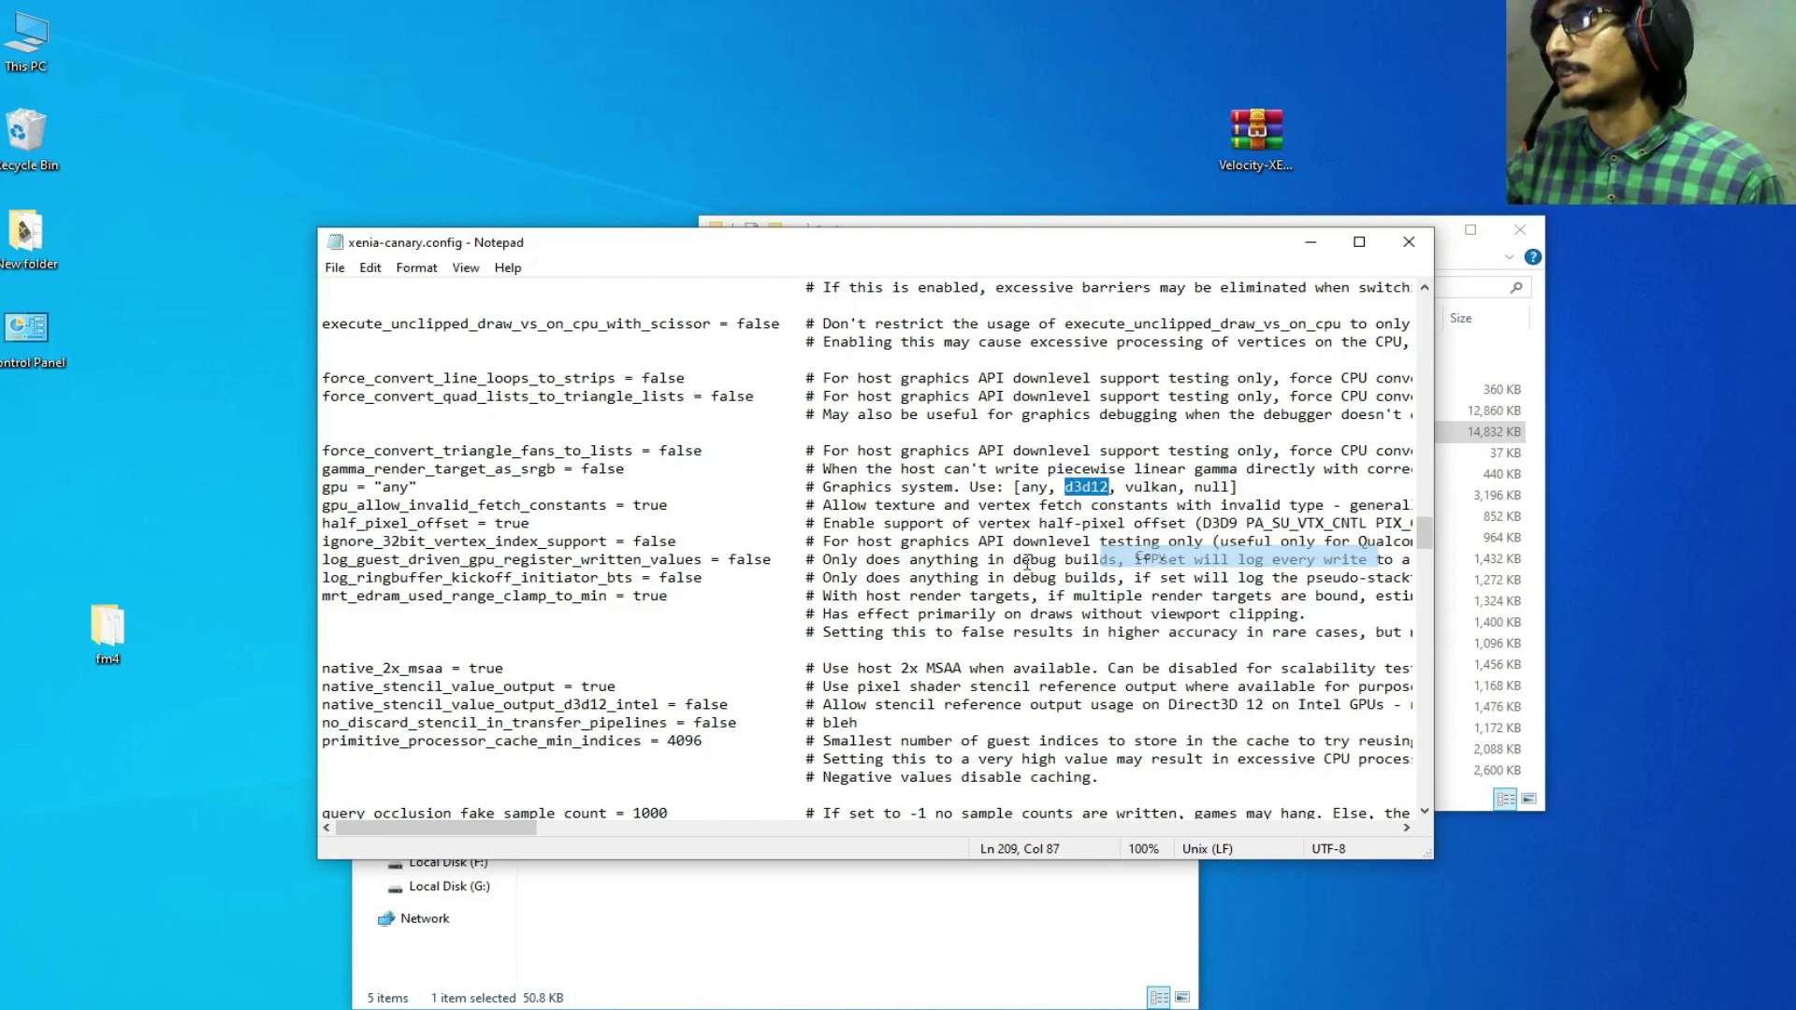
double_click(391, 486)
right_click(408, 485)
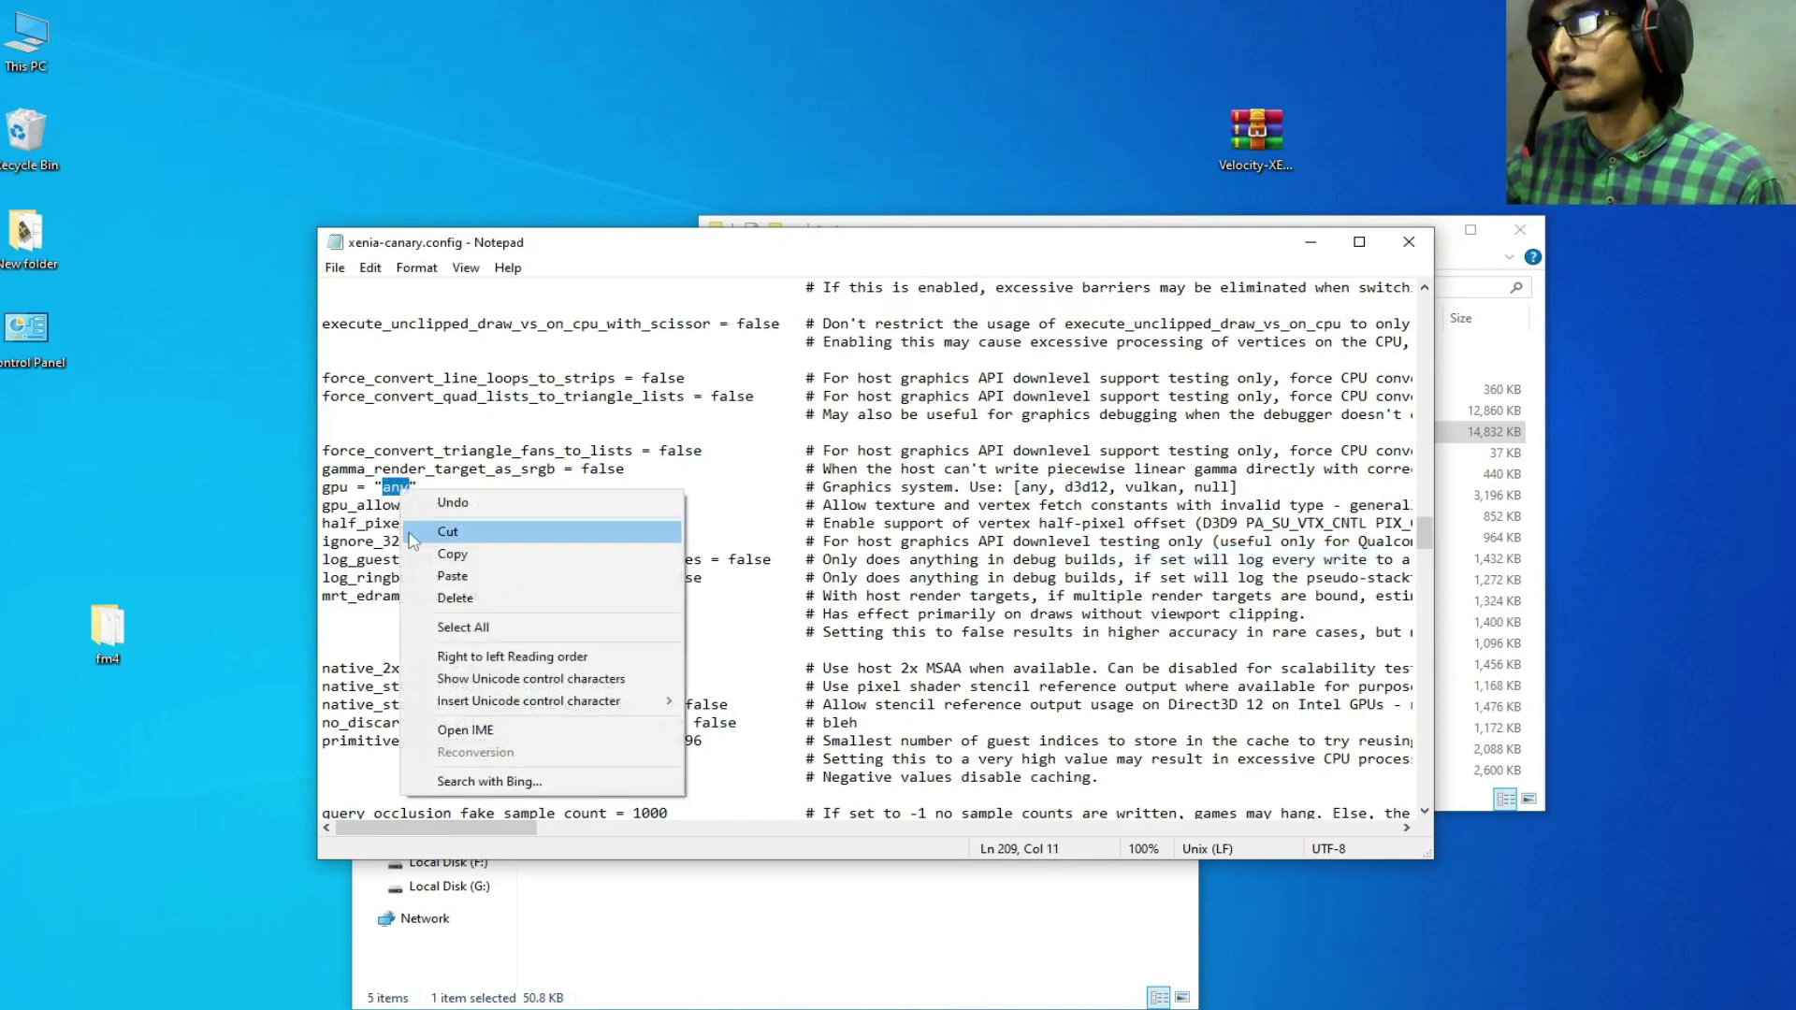
click(450, 581)
- Save the config with gpu = "d3d12" and close Notepad
click(336, 266)
click(368, 356)
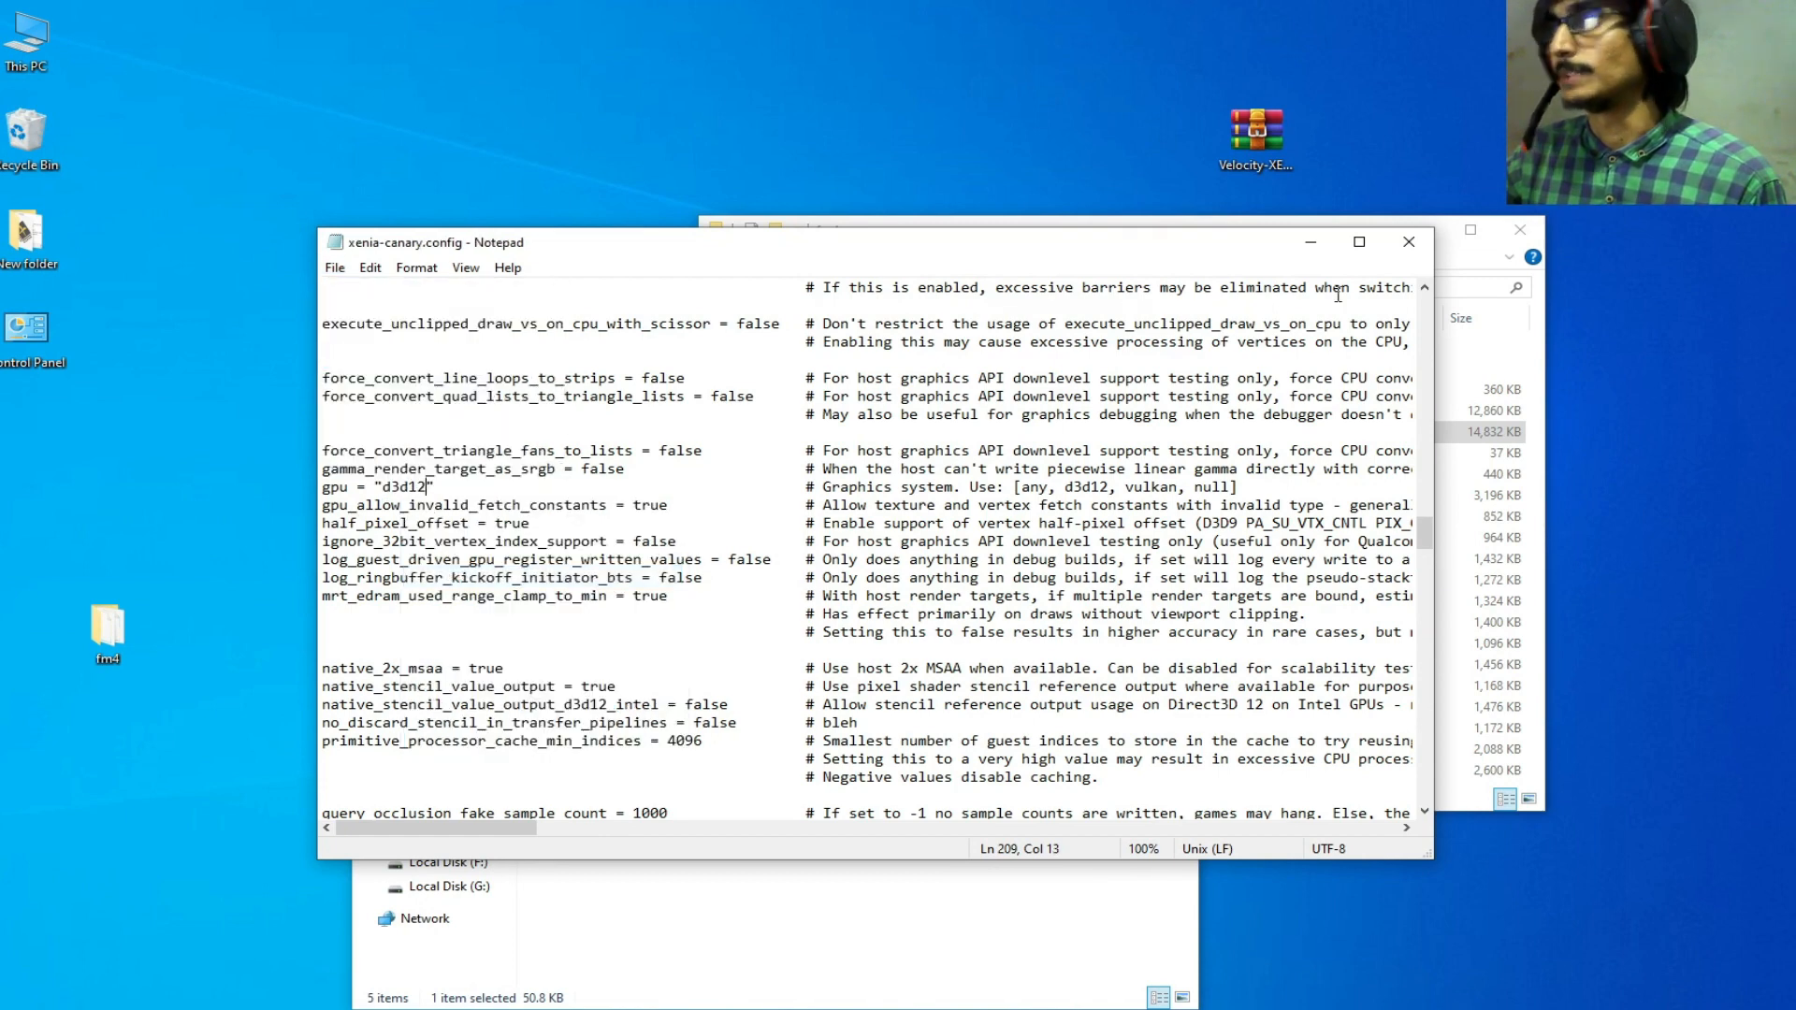
click(1409, 241)
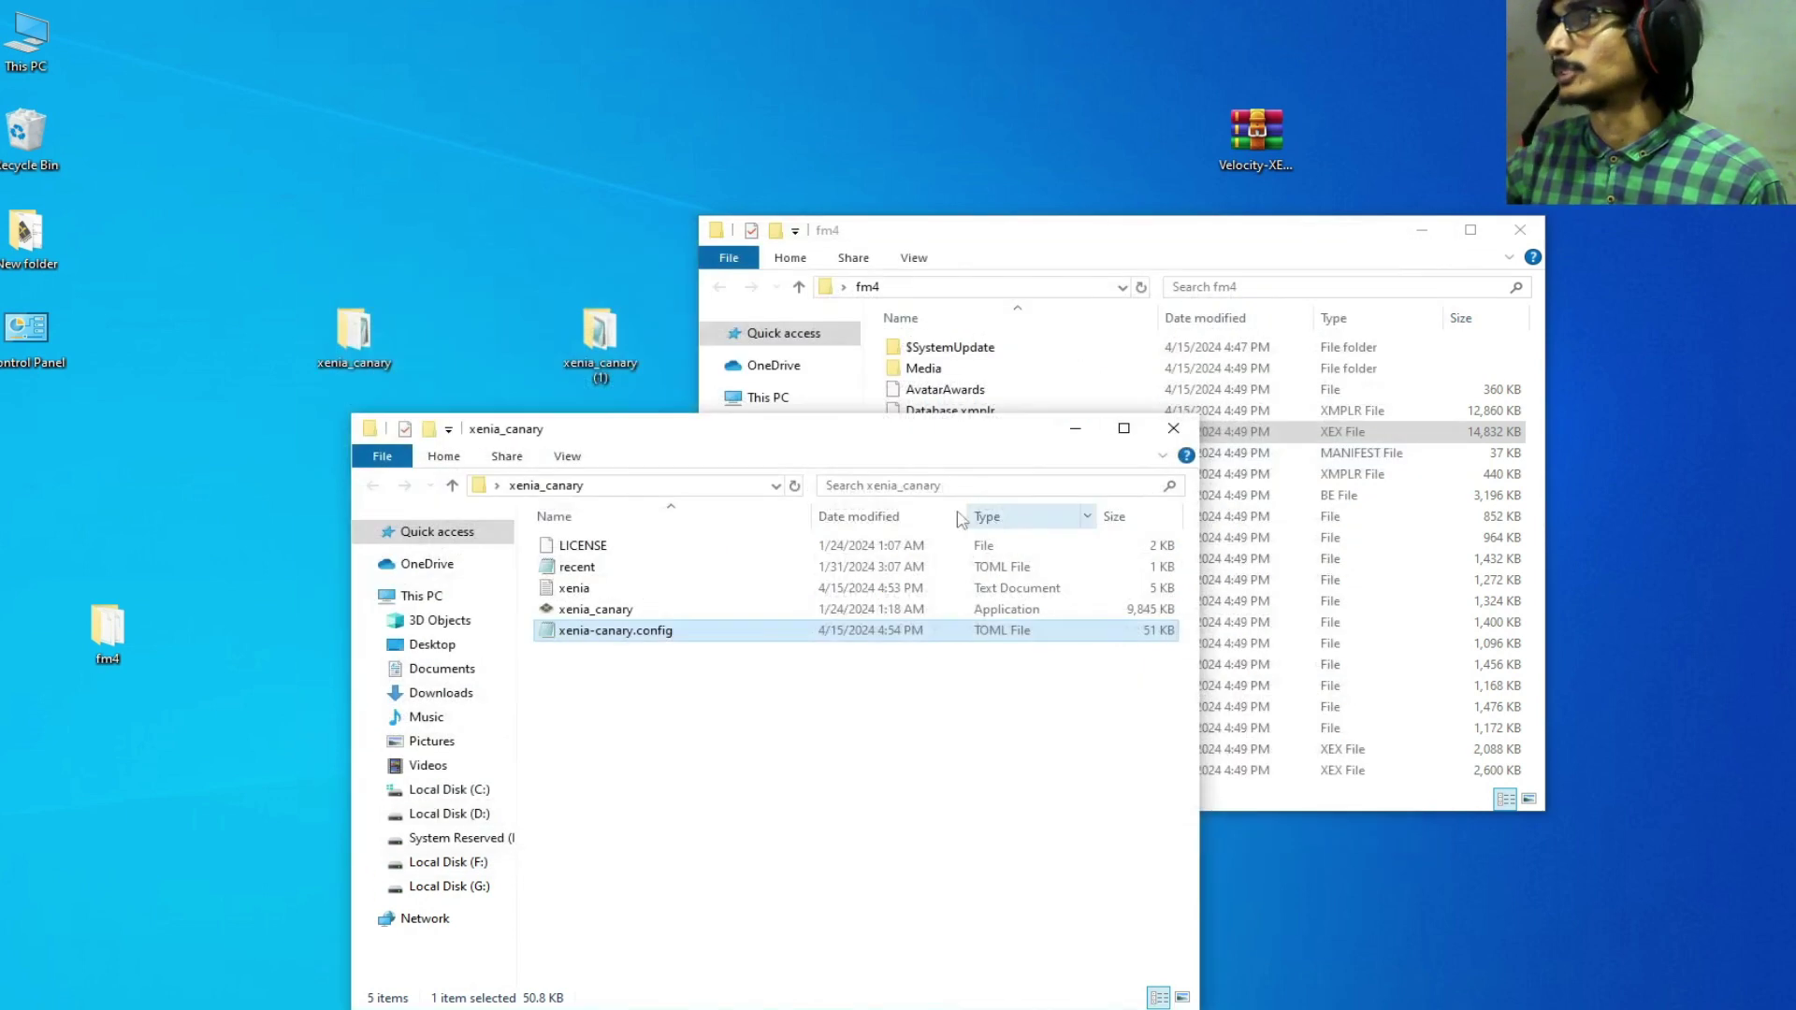
- Launch Xenia Canary and drop fm4's default.xex into it so Forza Motorsport 4 boots
double_click(601, 615)
click(1476, 389)
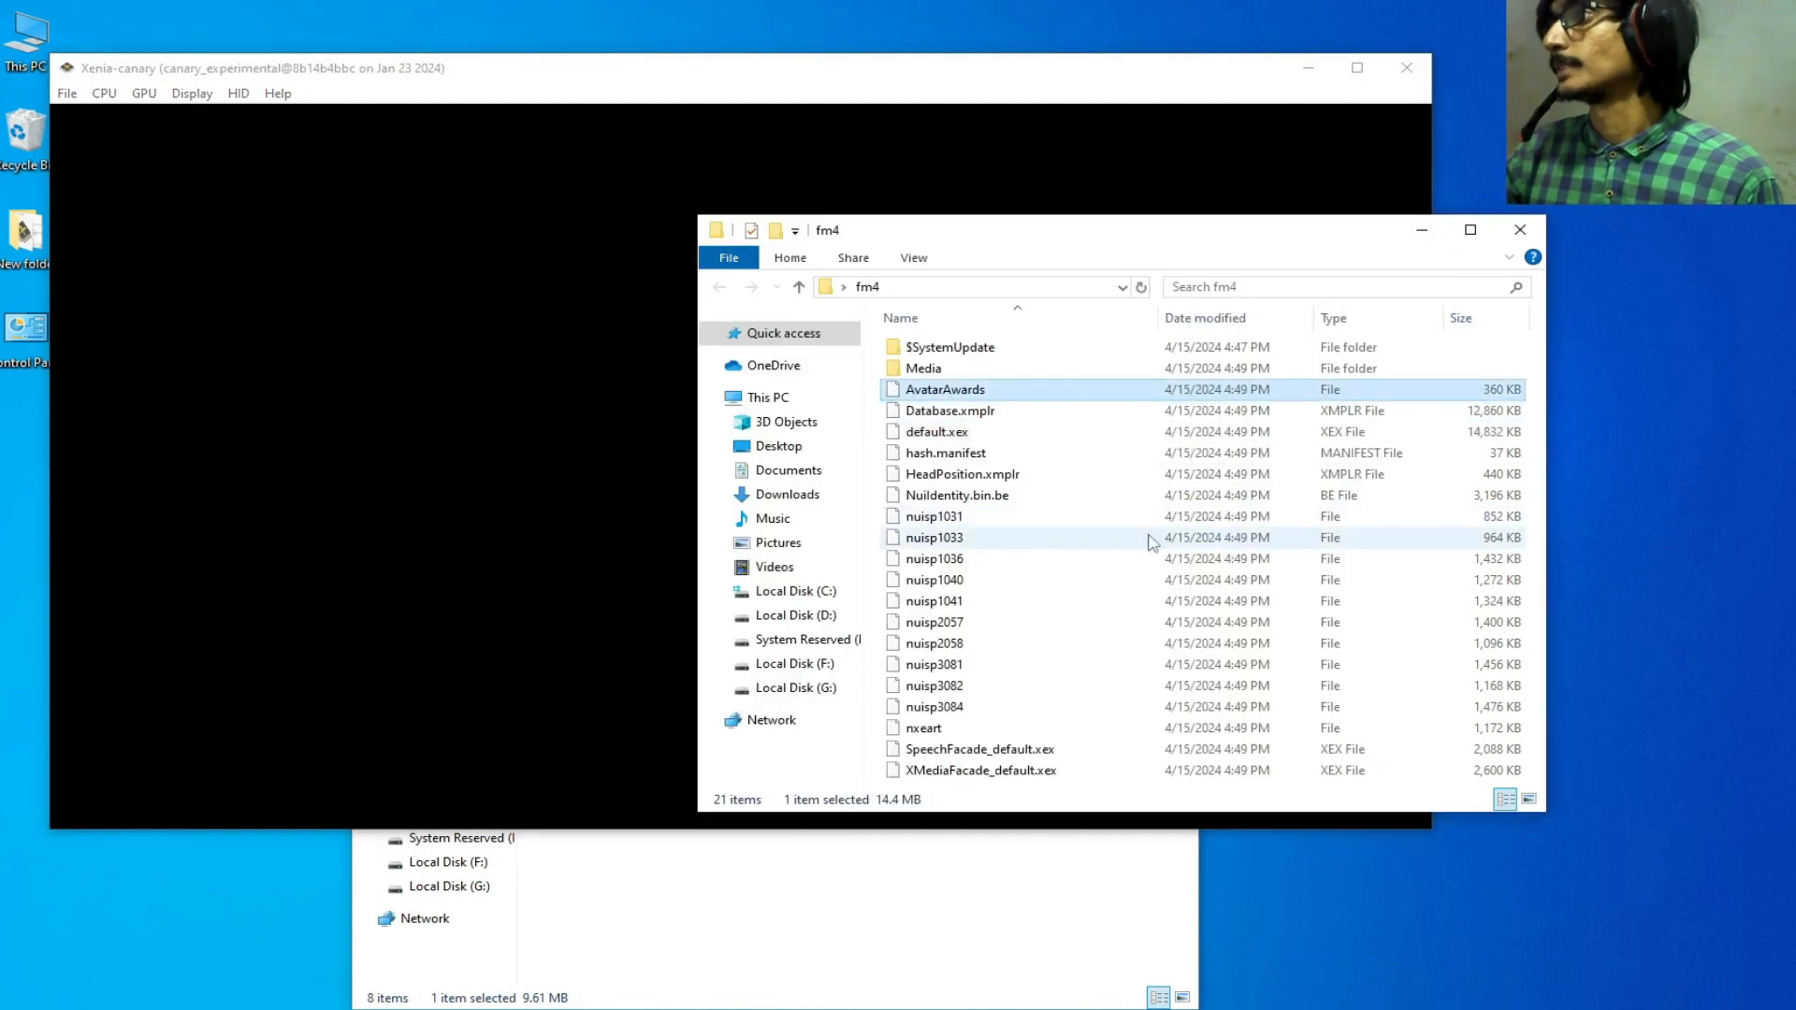
click(932, 431)
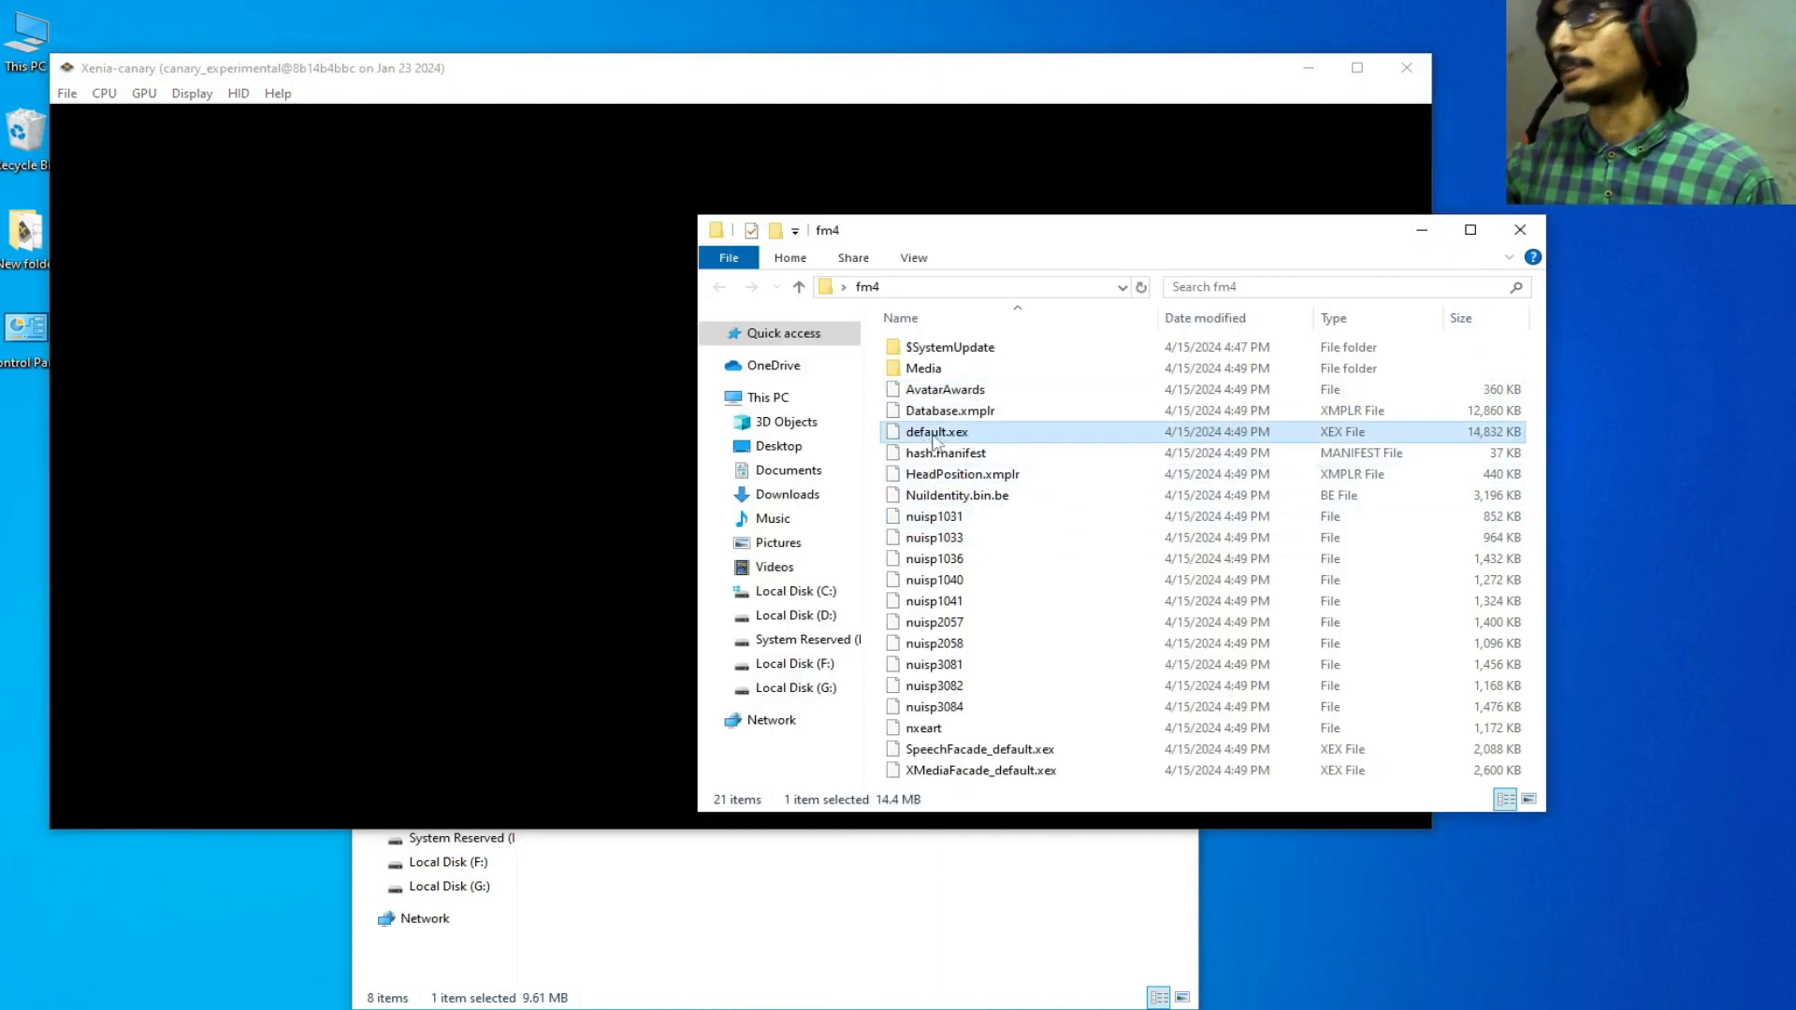
drag(937, 432, 449, 386)
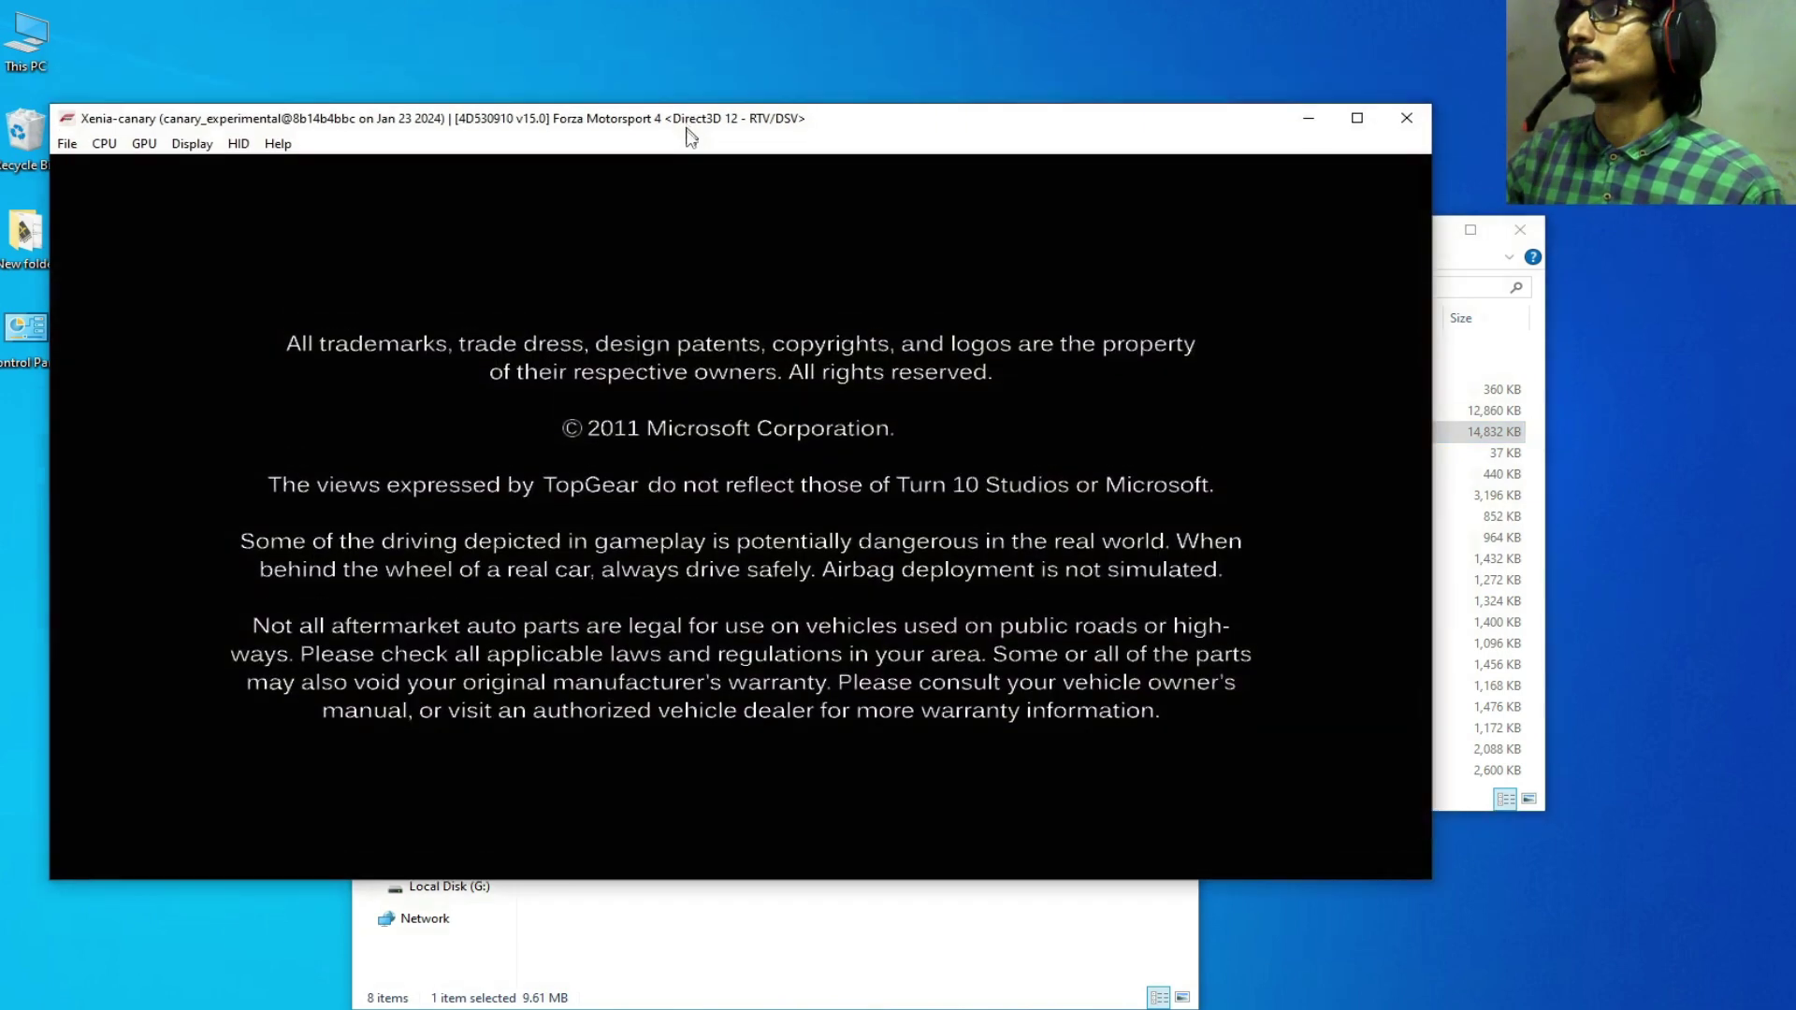
drag(685, 70, 689, 154)
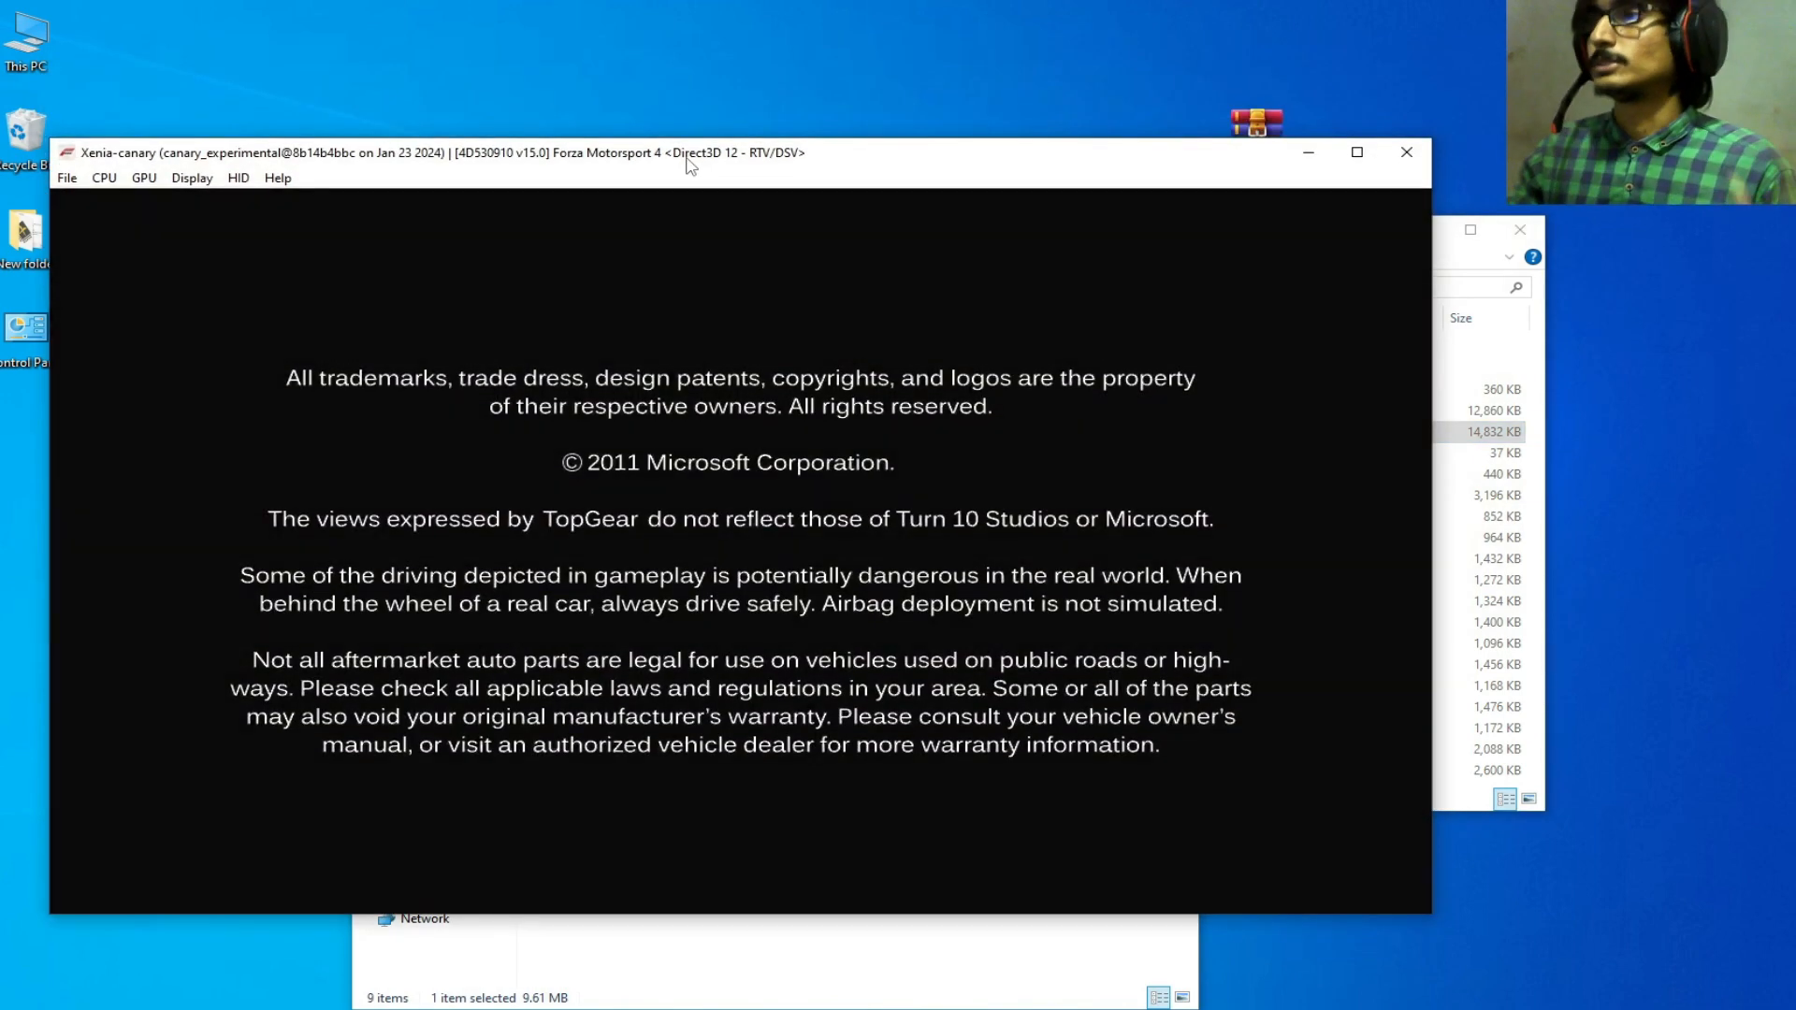